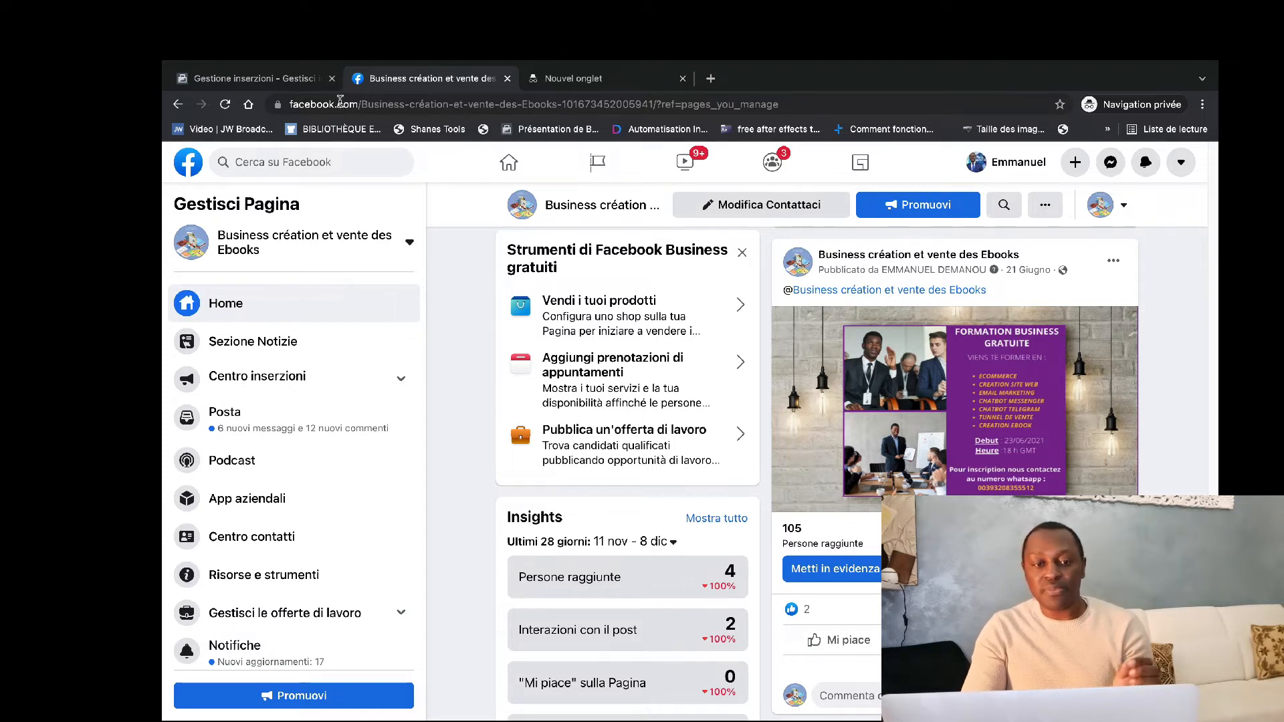
Switch to the ads management page and open Gestione inserzioni from the full tool list.
click(260, 80)
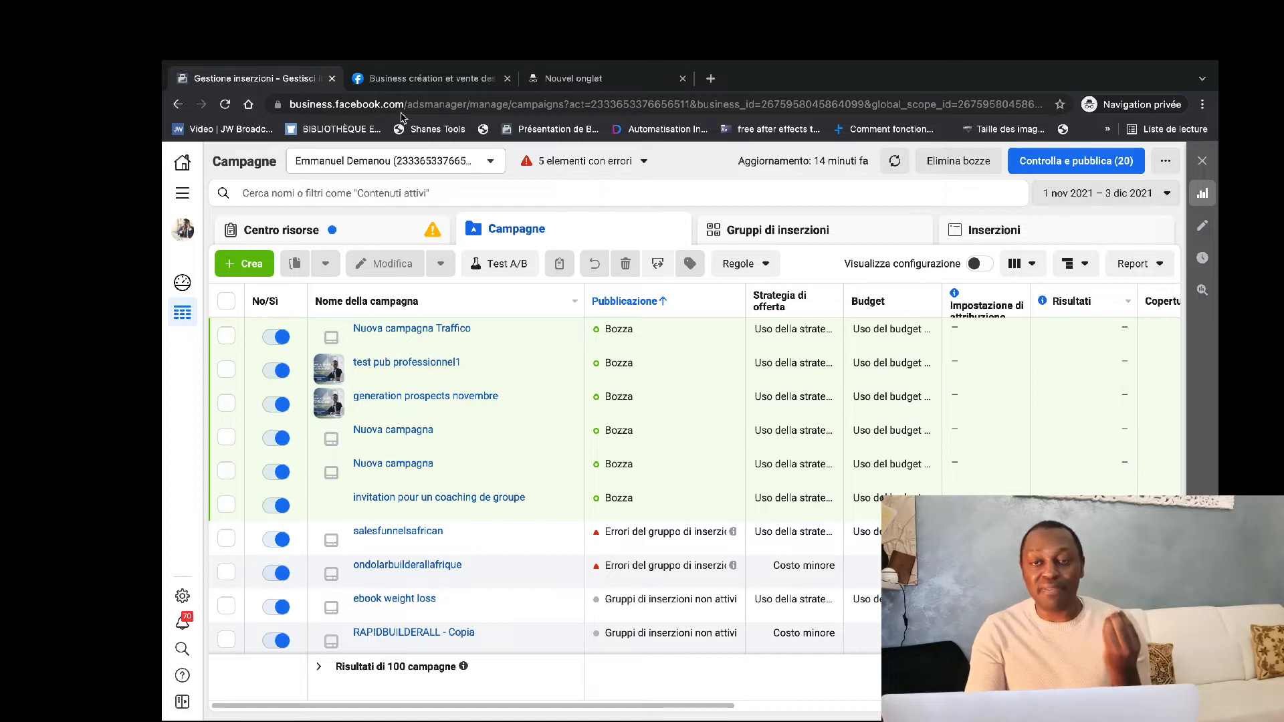
click(185, 195)
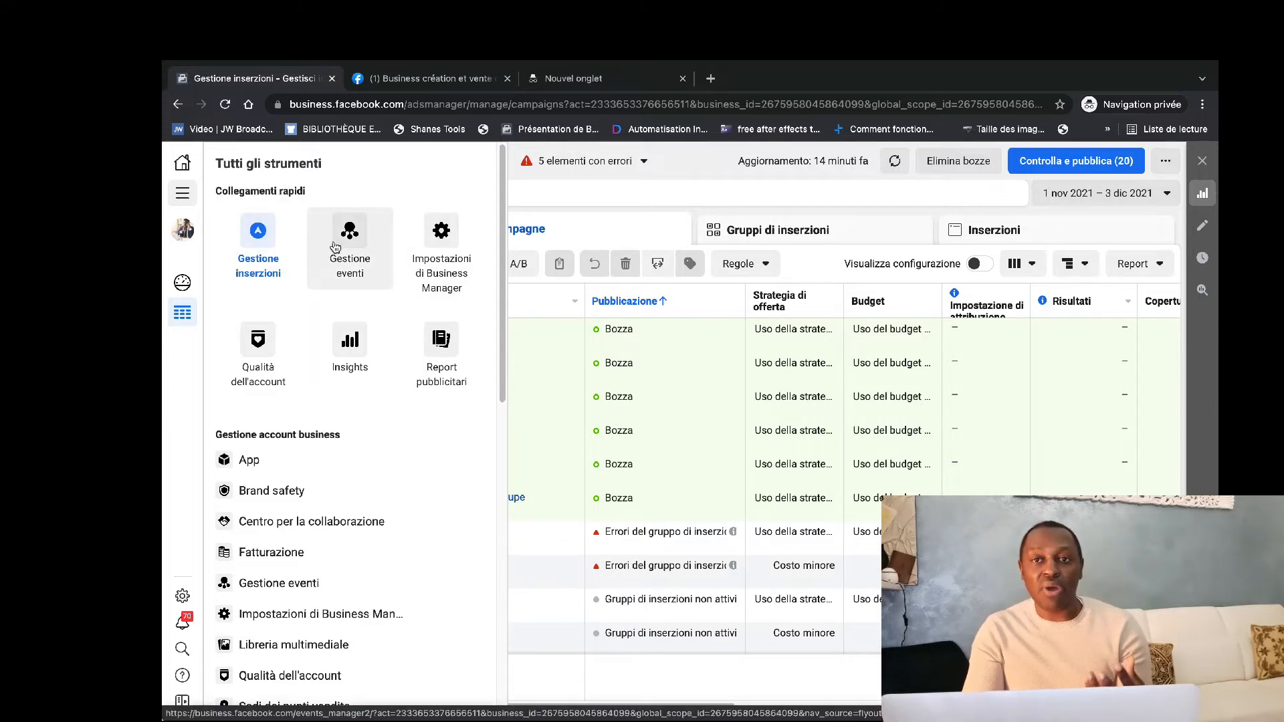
click(258, 238)
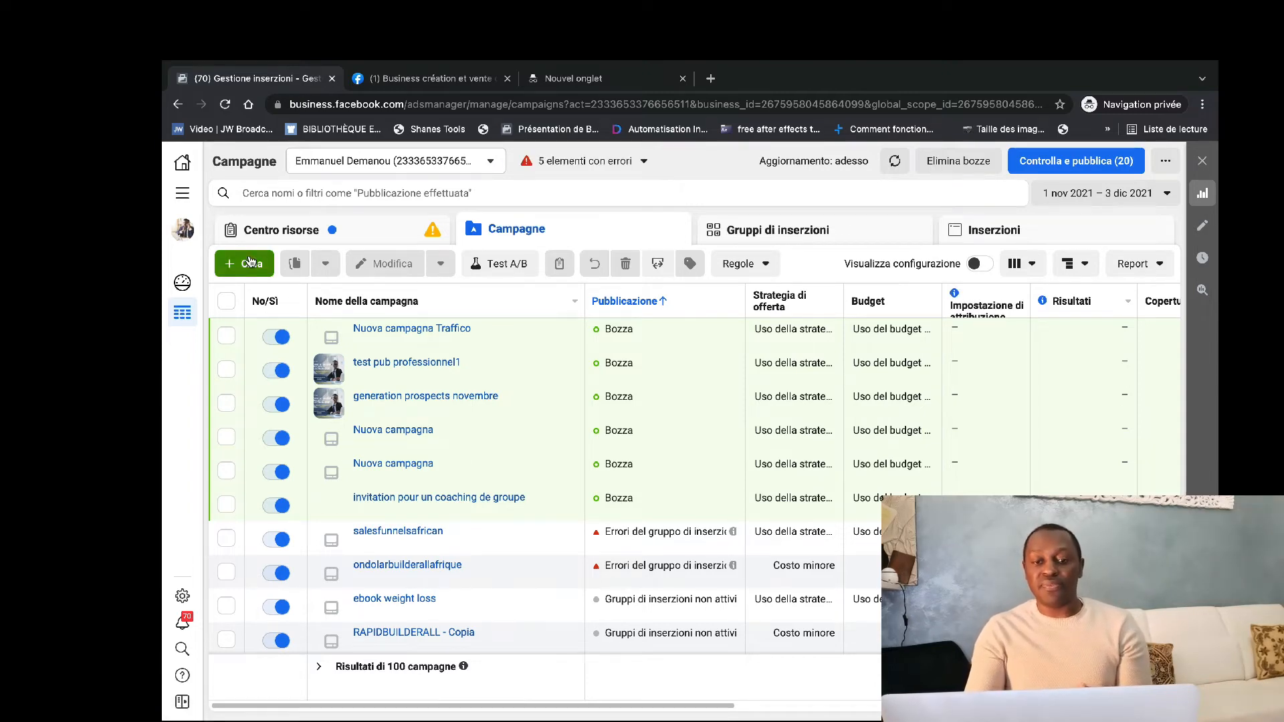
Create a new campaign, using the objective finder to choose Traffico from the previous objectives.
click(250, 268)
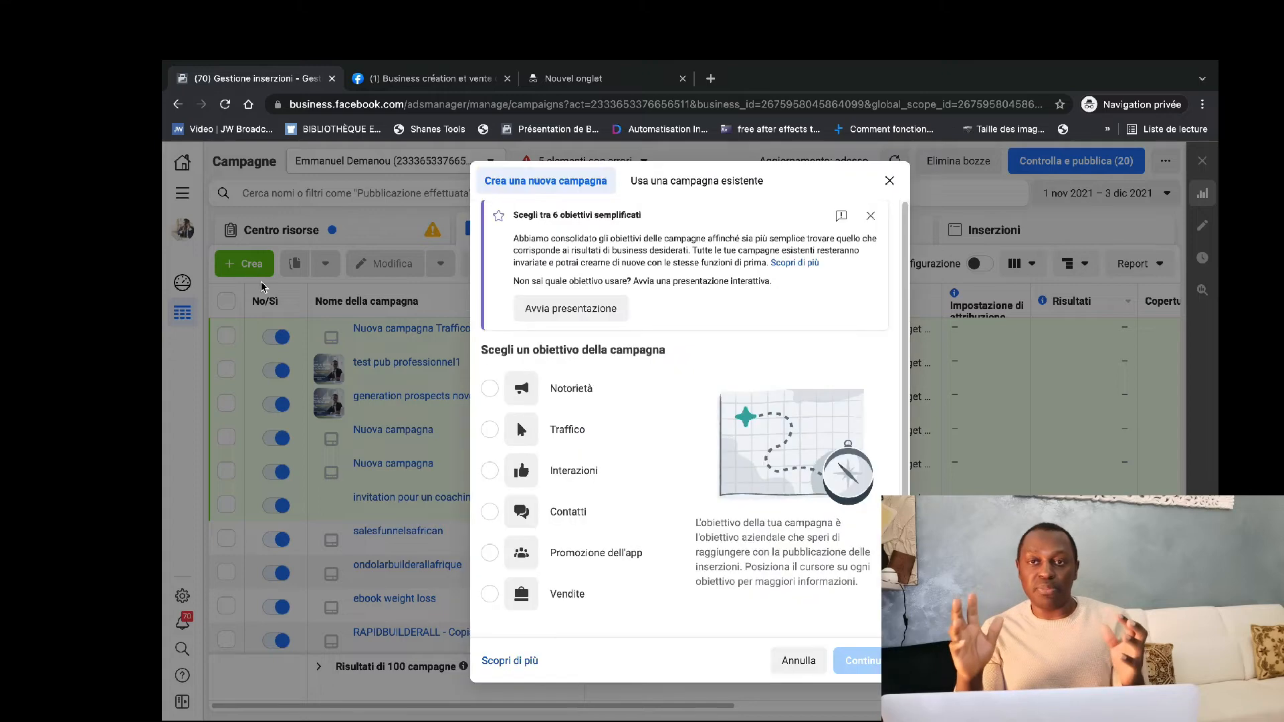
click(571, 309)
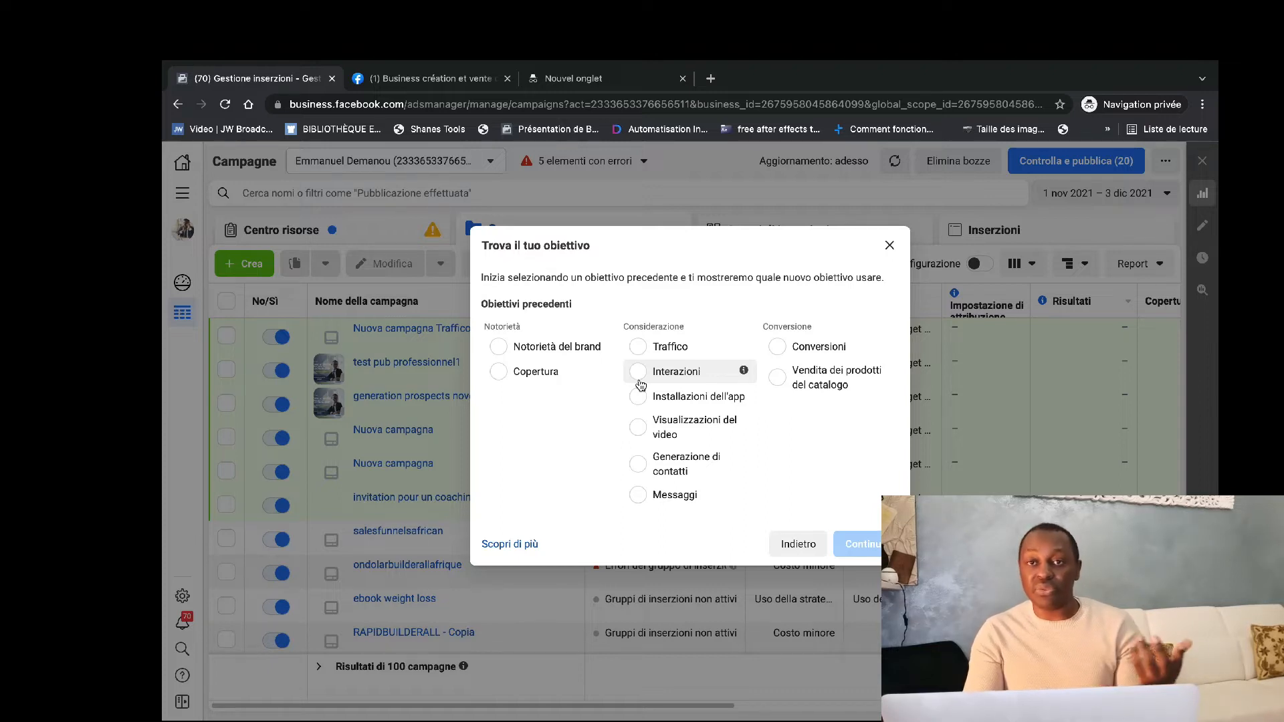
mouse_move(605, 351)
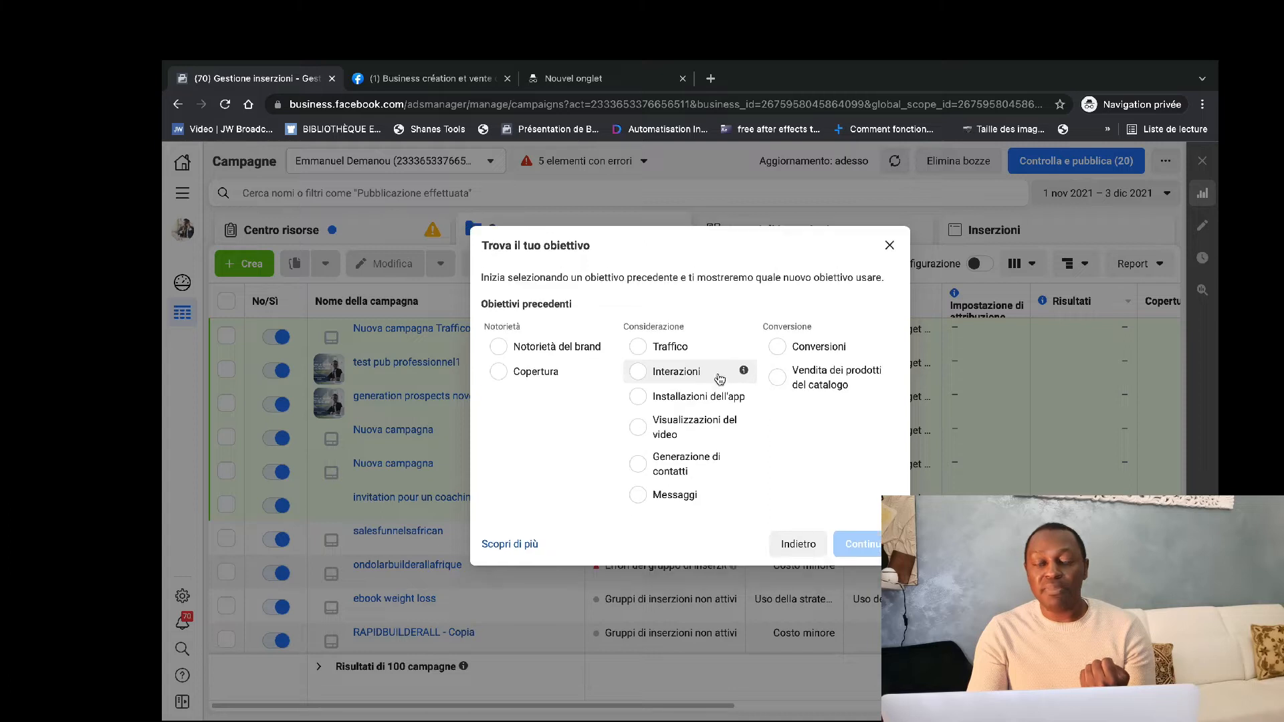
click(638, 347)
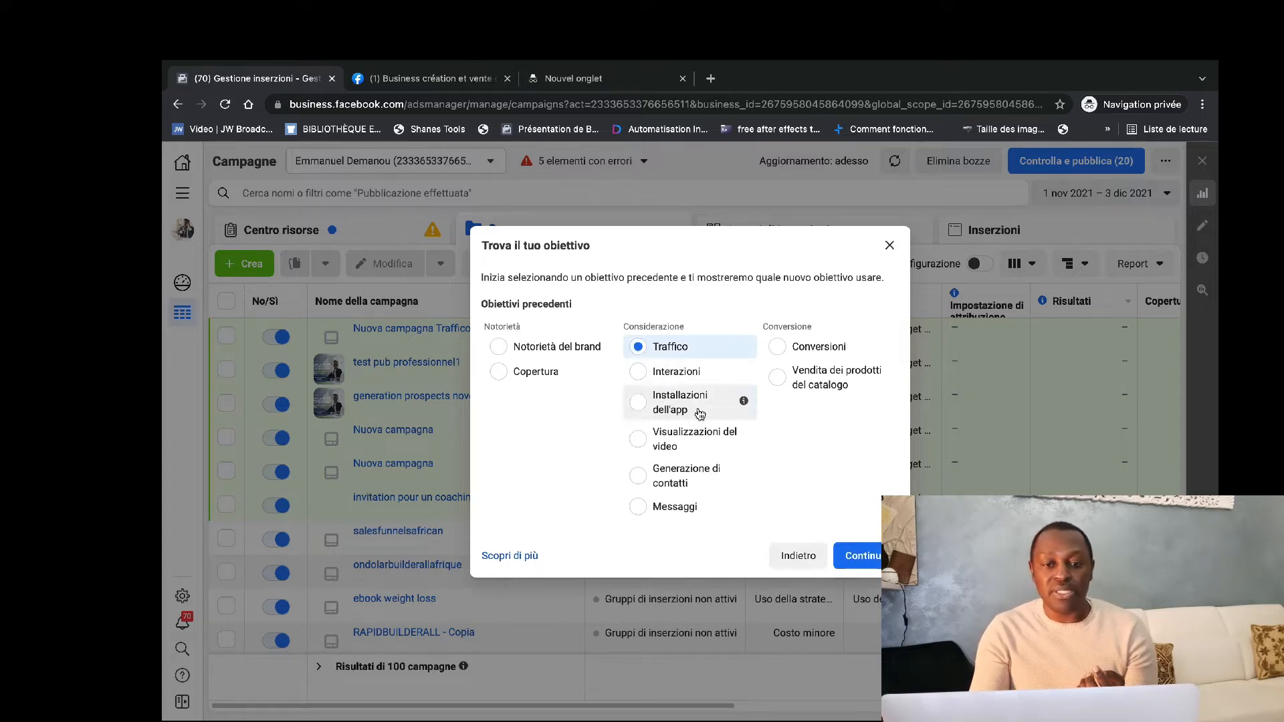
click(861, 542)
click(862, 599)
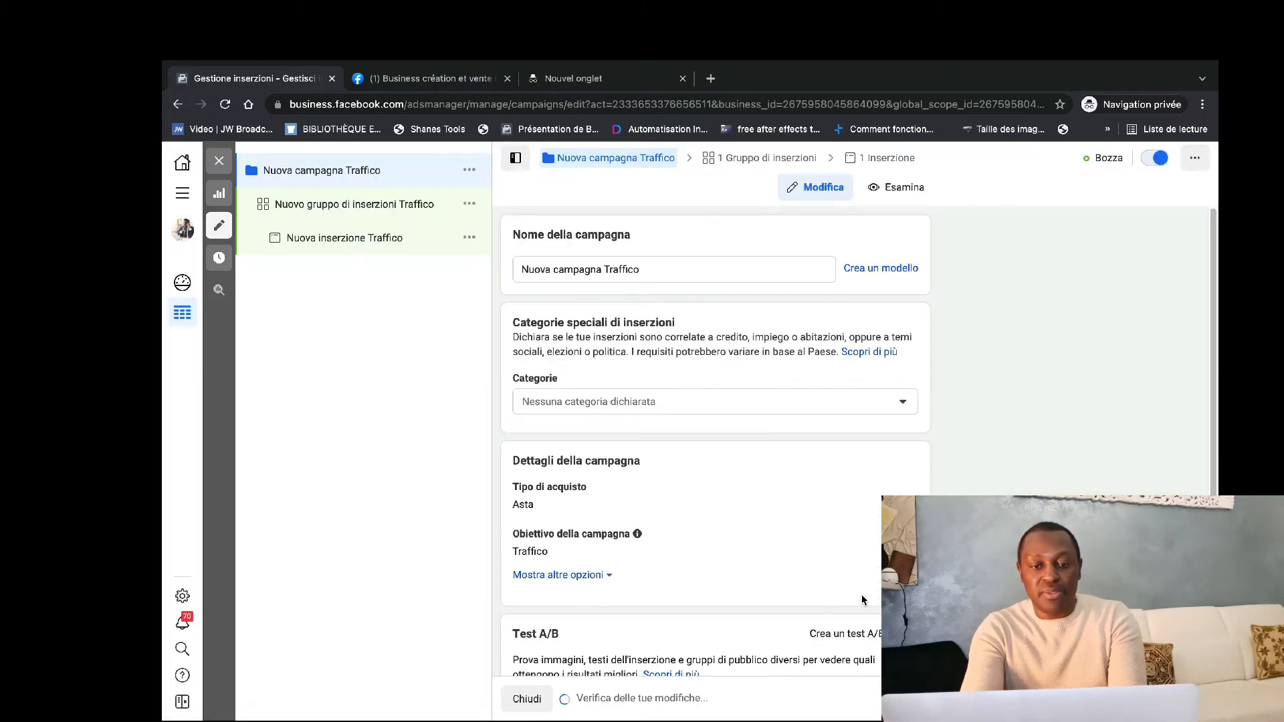
Rename the new campaign as TRAFIC SITE INTERNET.
triple_click(551, 270)
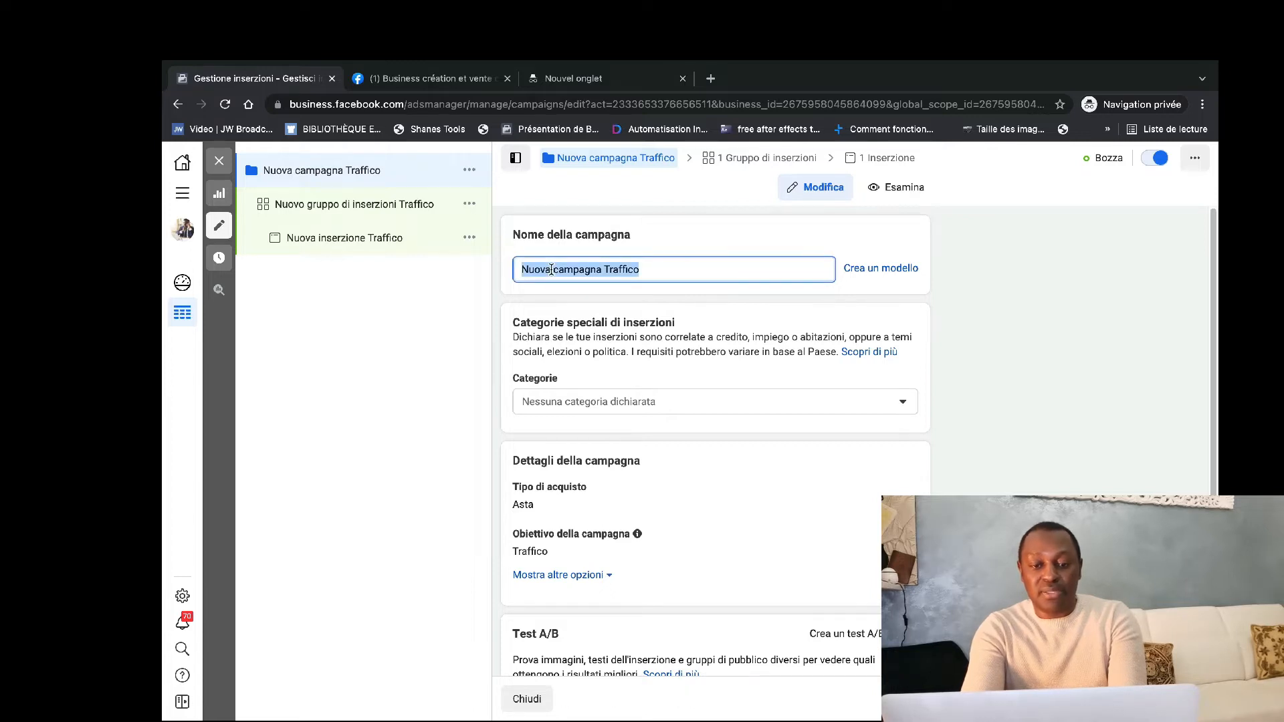
text(TRAFI)
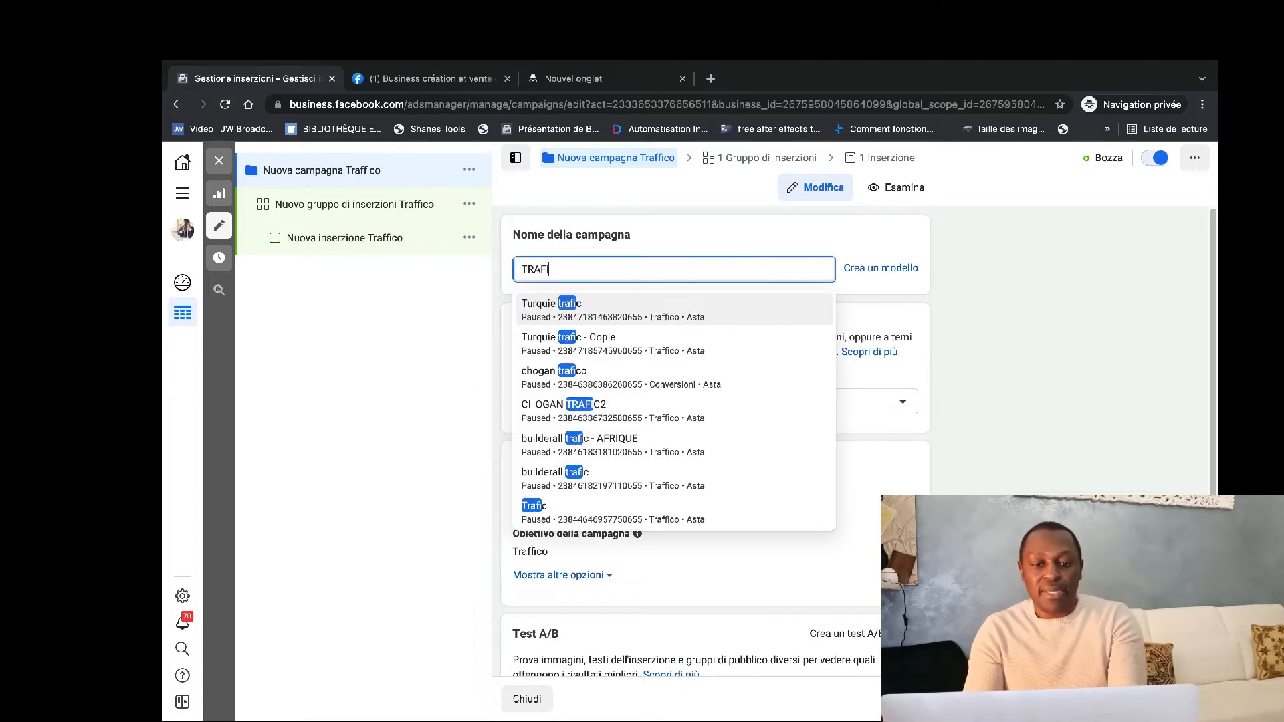
text(C SITE )
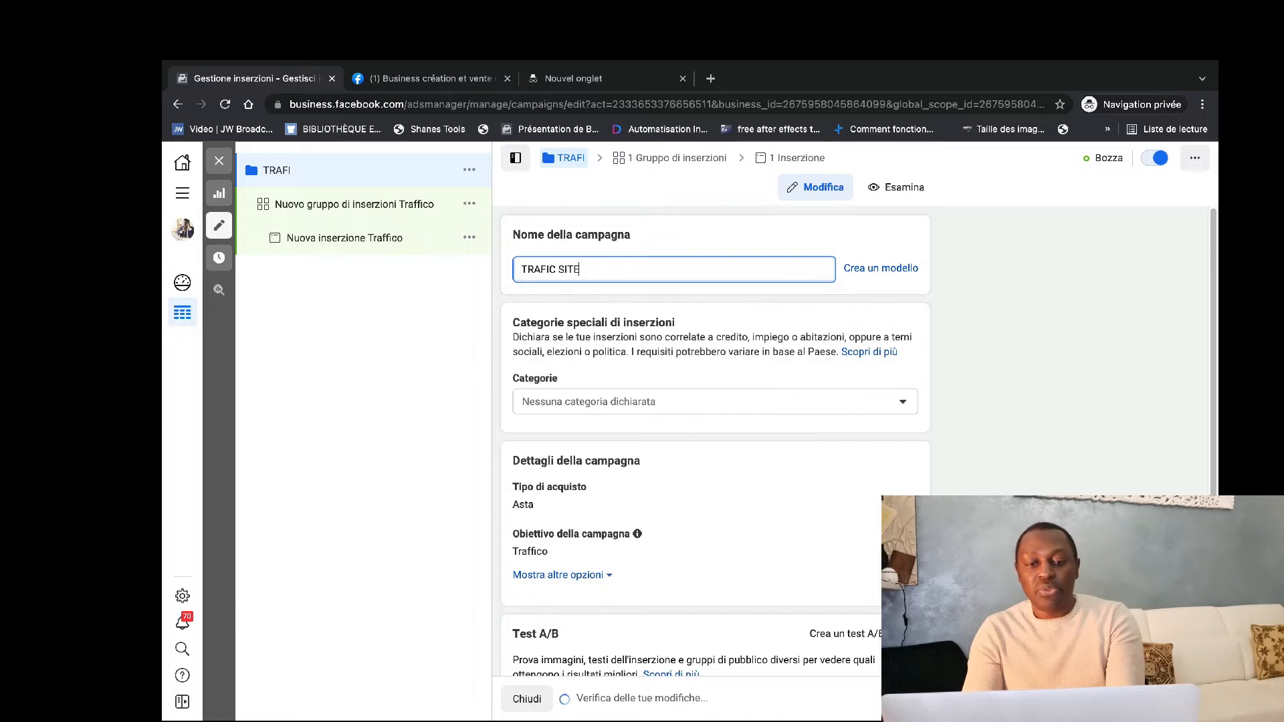
text(INTERNET)
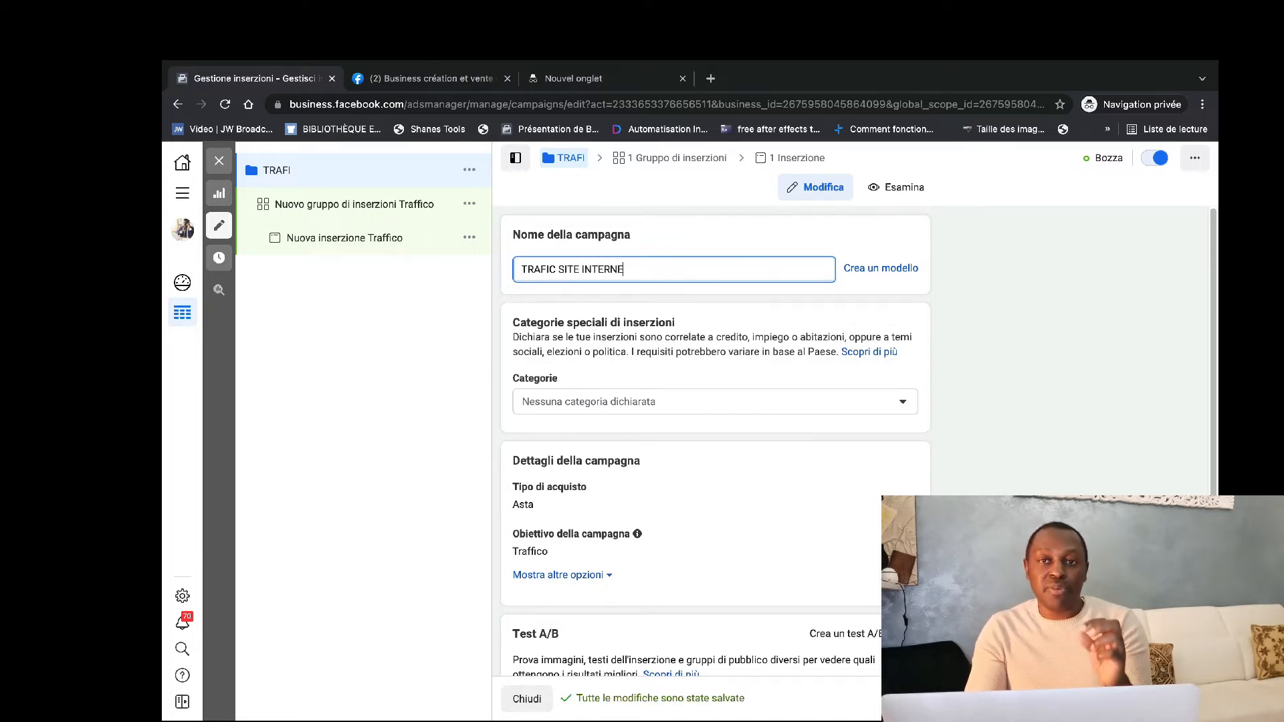
Copy the campaign name and use it to replace the ad set's name, TRAFIC SITE INTERNET.
triple_click(555, 269)
key(ctrl+c)
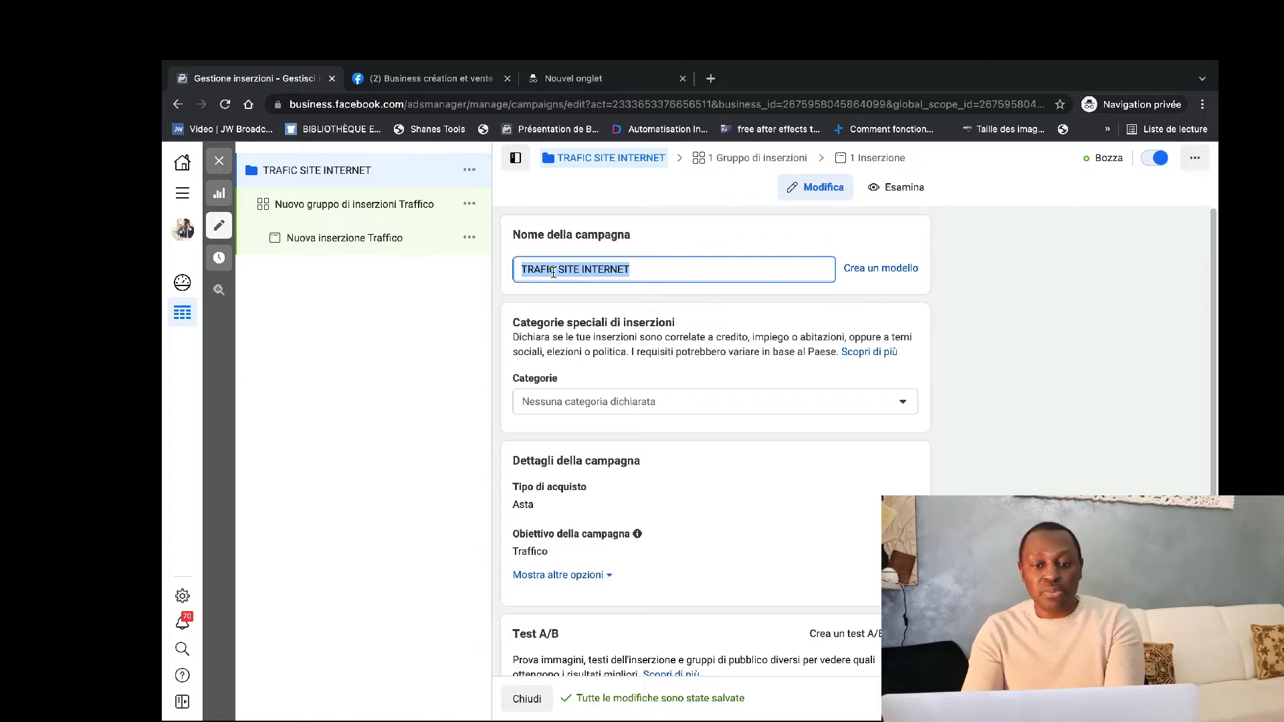
click(359, 207)
click(601, 269)
key(ctrl+v)
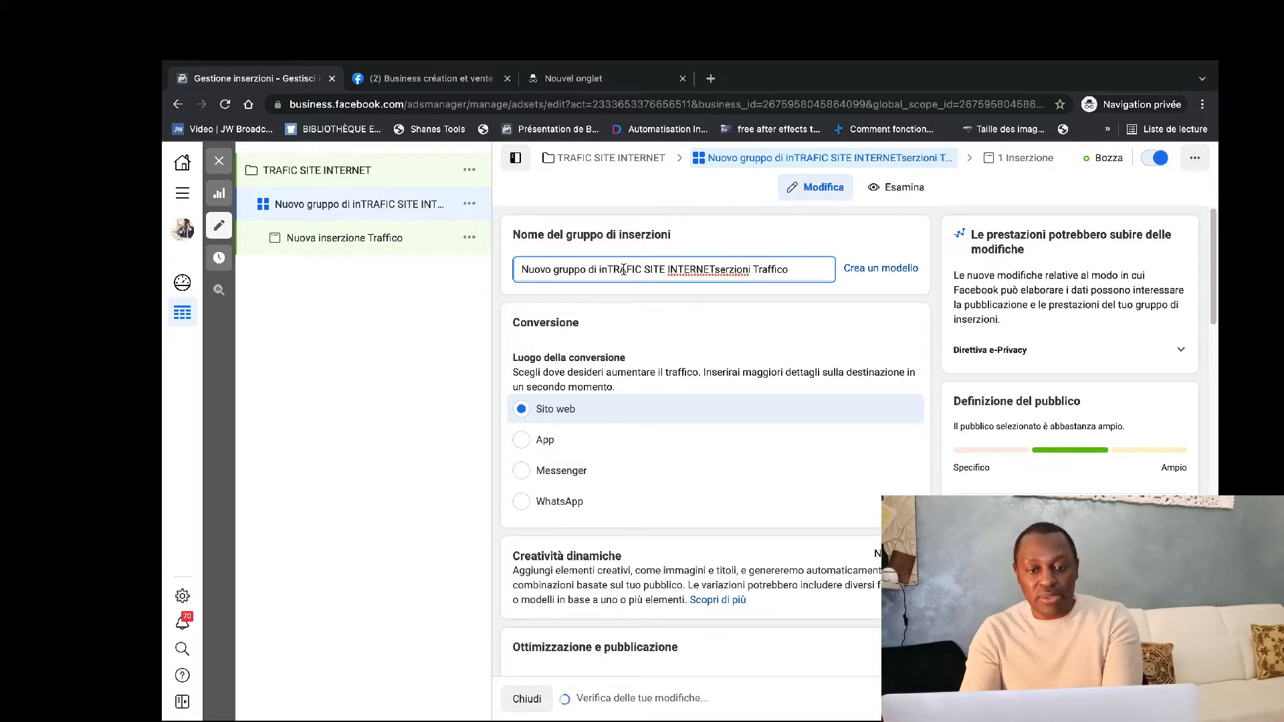
triple_click(799, 273)
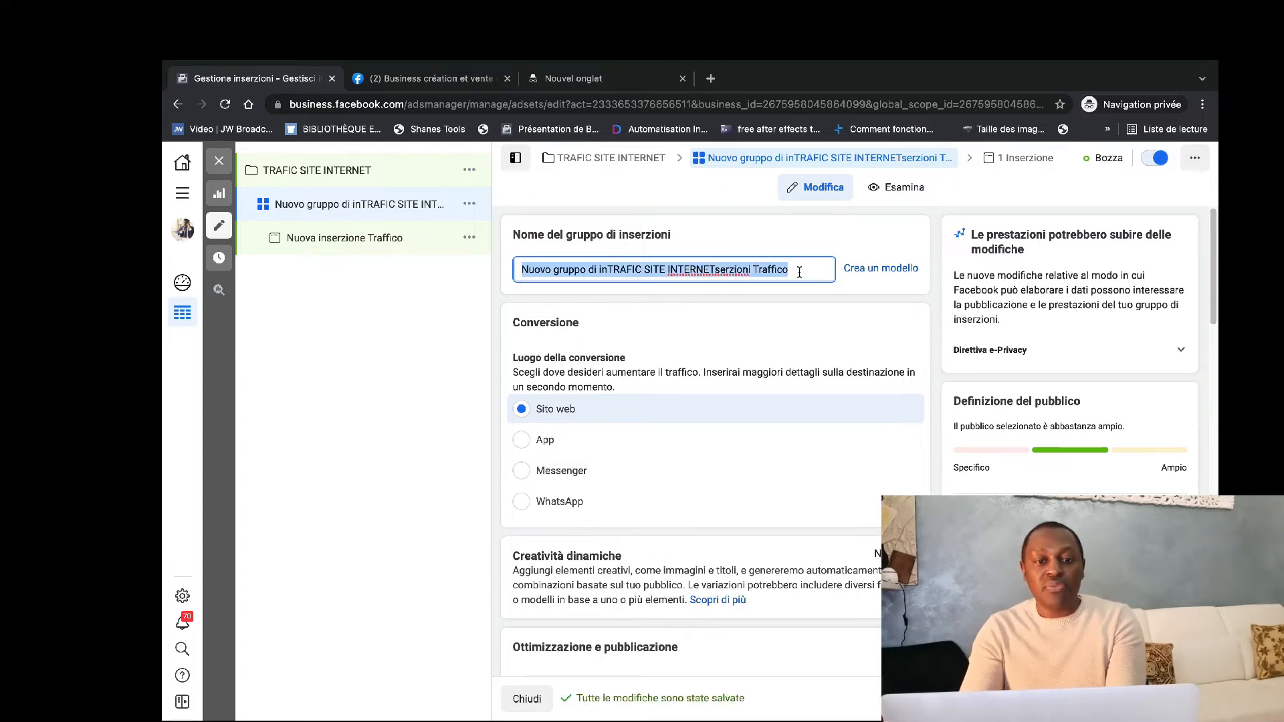
key(ctrl+v)
Replace the ad's default name with the copied name TRAFIC SITE INTERNET.
click(324, 245)
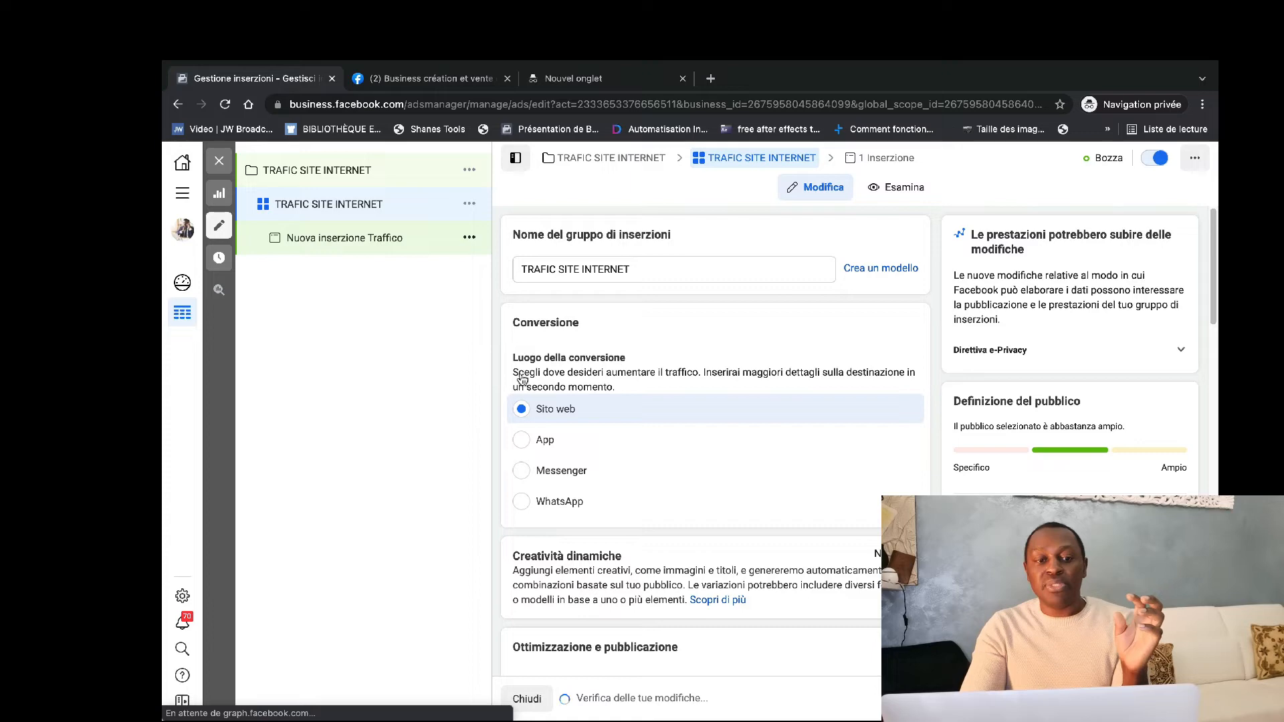
triple_click(603, 270)
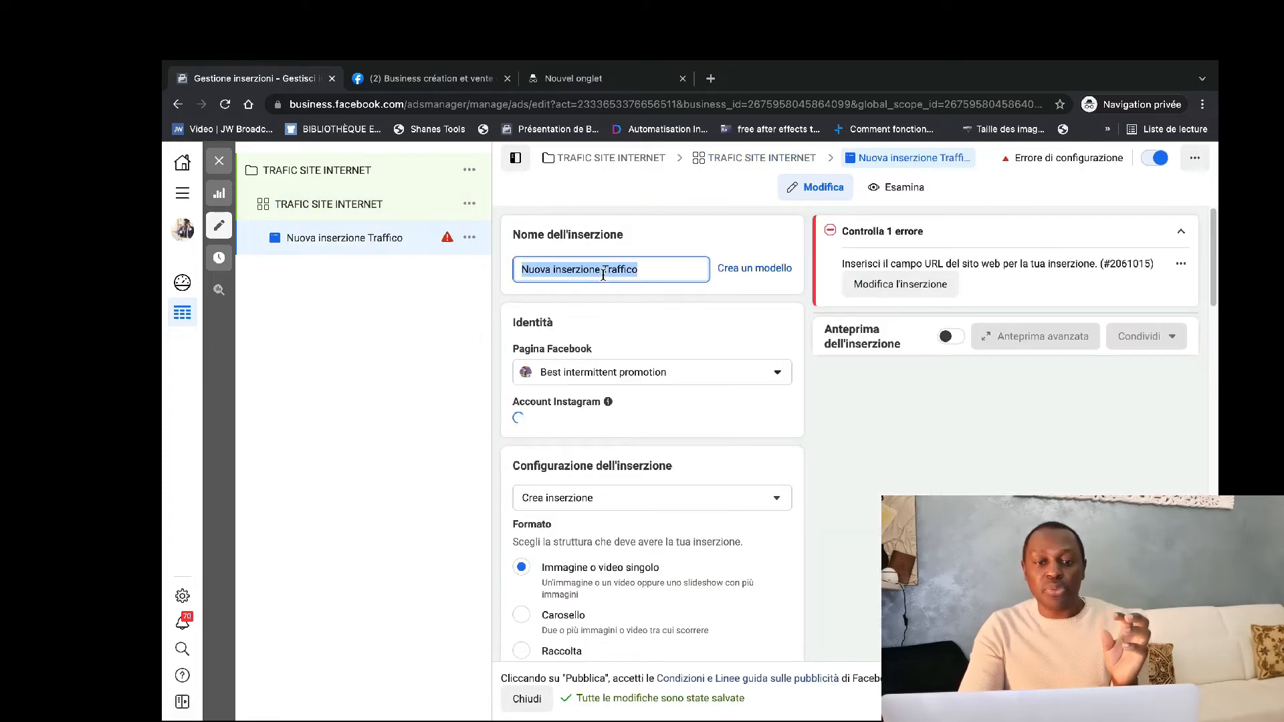
key(ctrl+v)
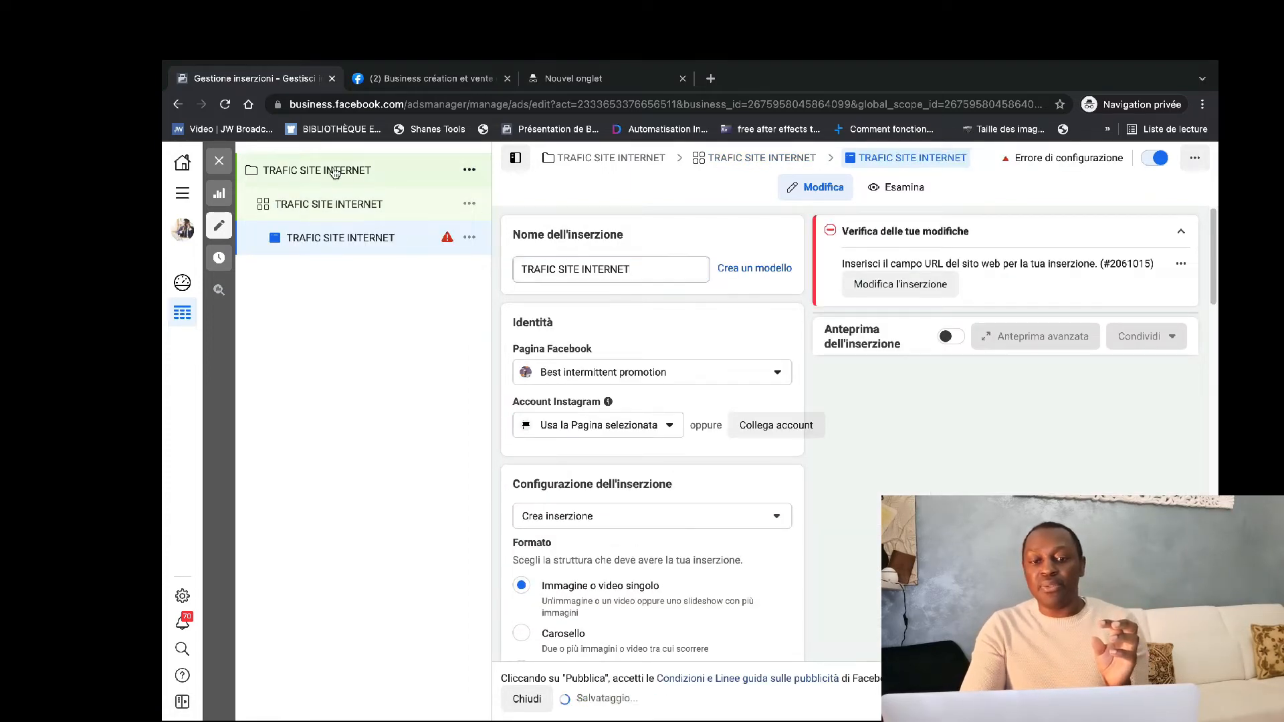
Review the campaign, ad set and ad levels of TRAFIC SITE INTERNET one after another.
click(336, 172)
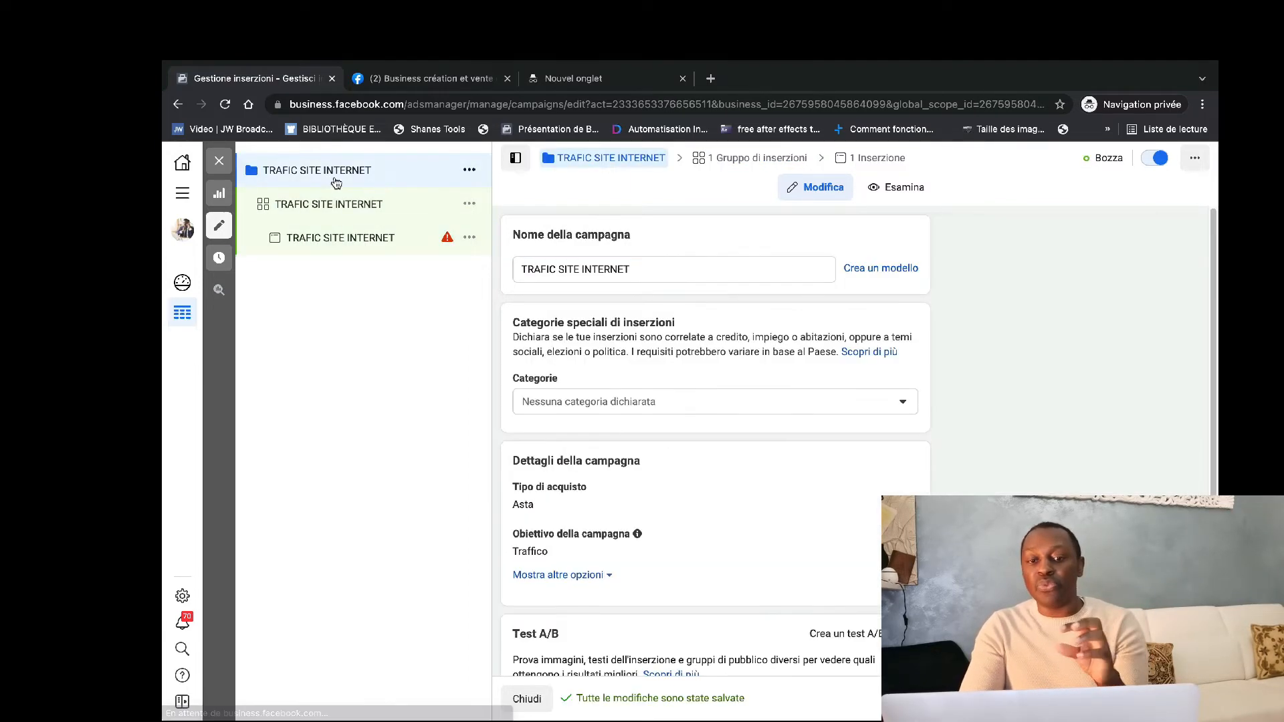
click(363, 206)
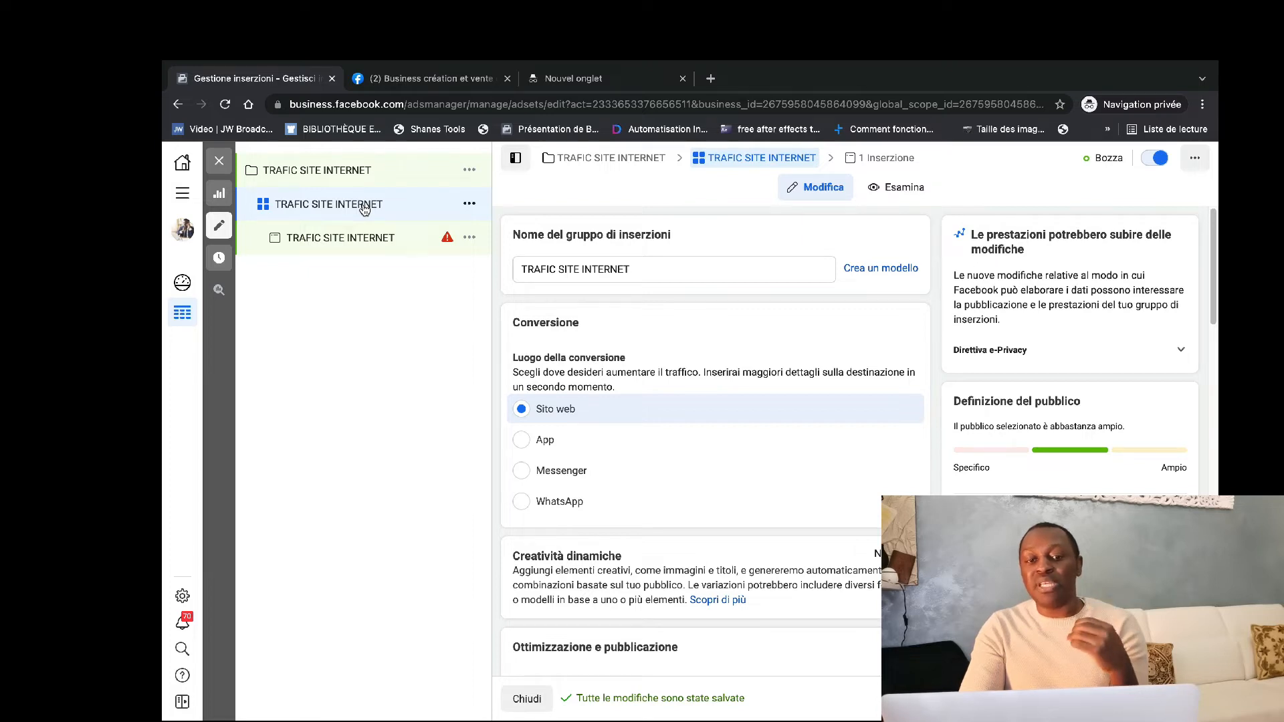
click(342, 241)
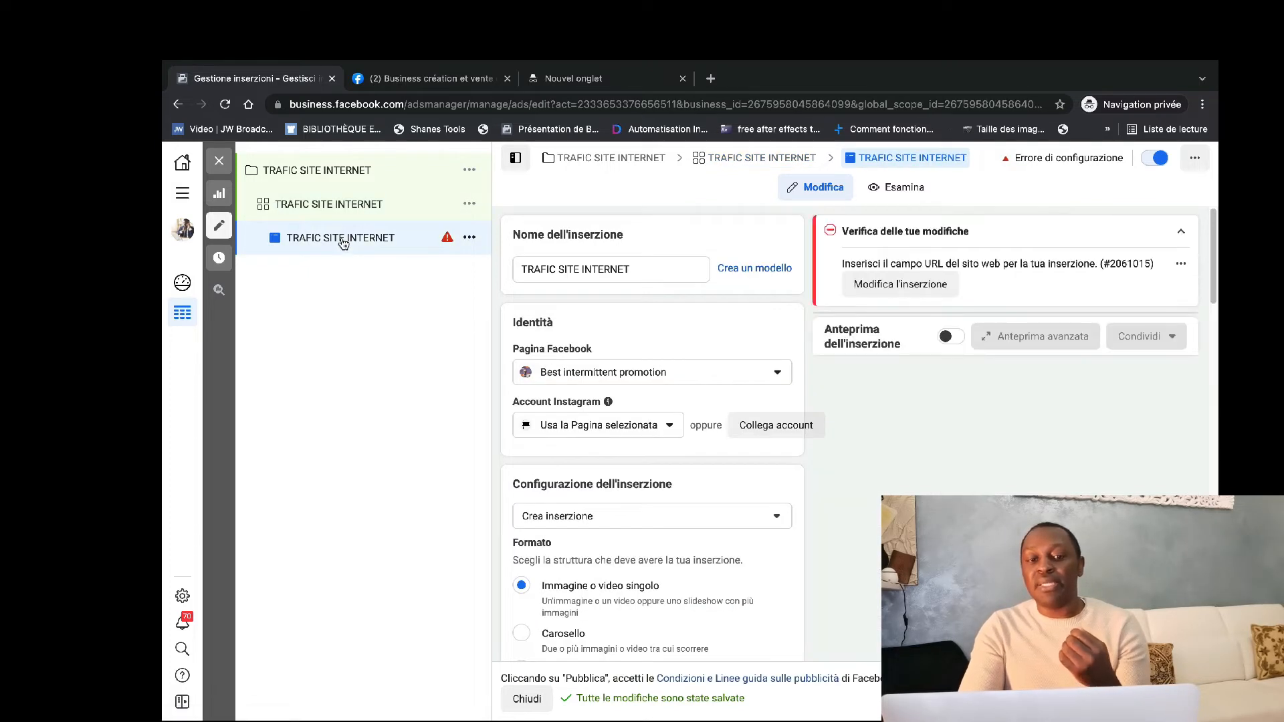
click(340, 177)
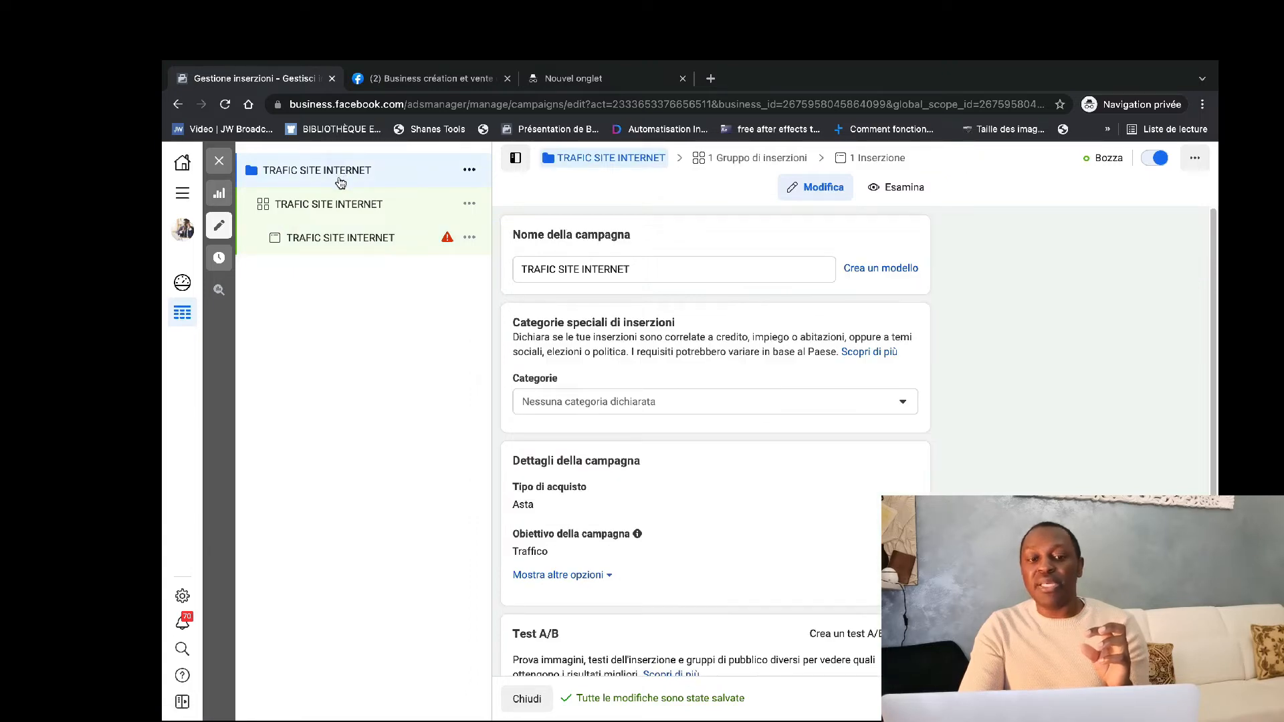
click(326, 209)
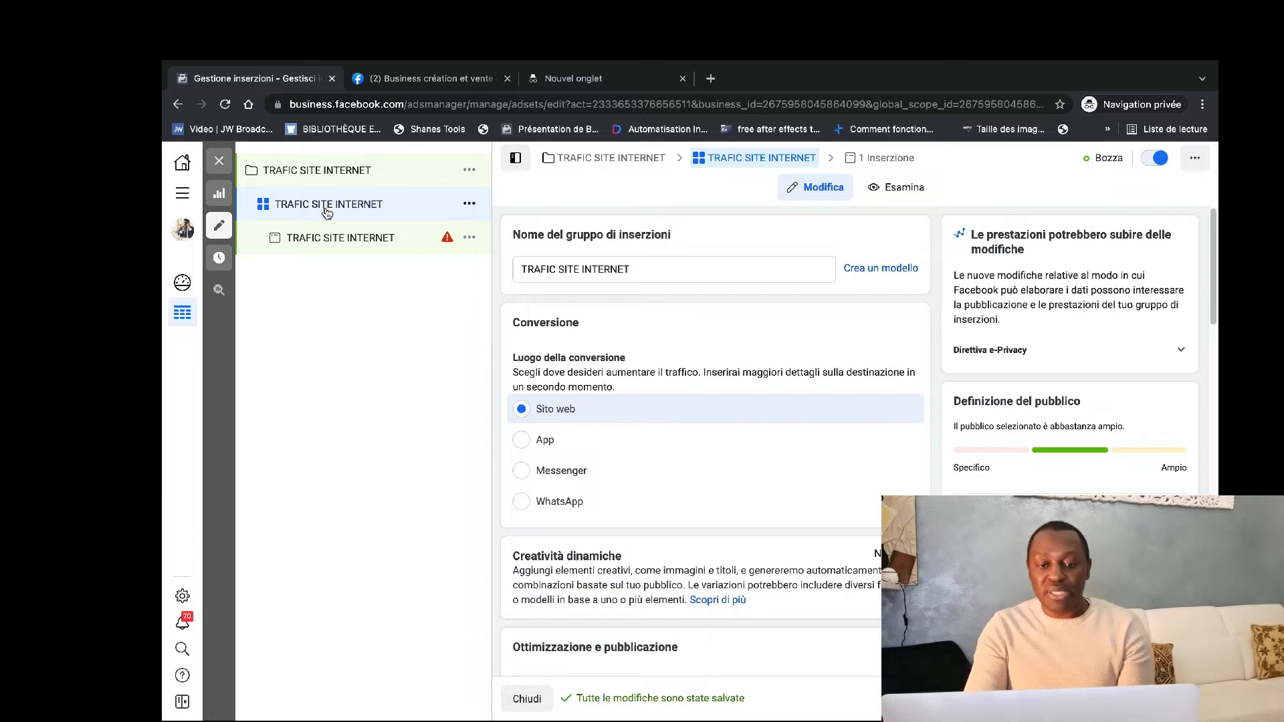
Browse the Facebook Pages available for the ad's identity without changing the selected Page.
click(327, 239)
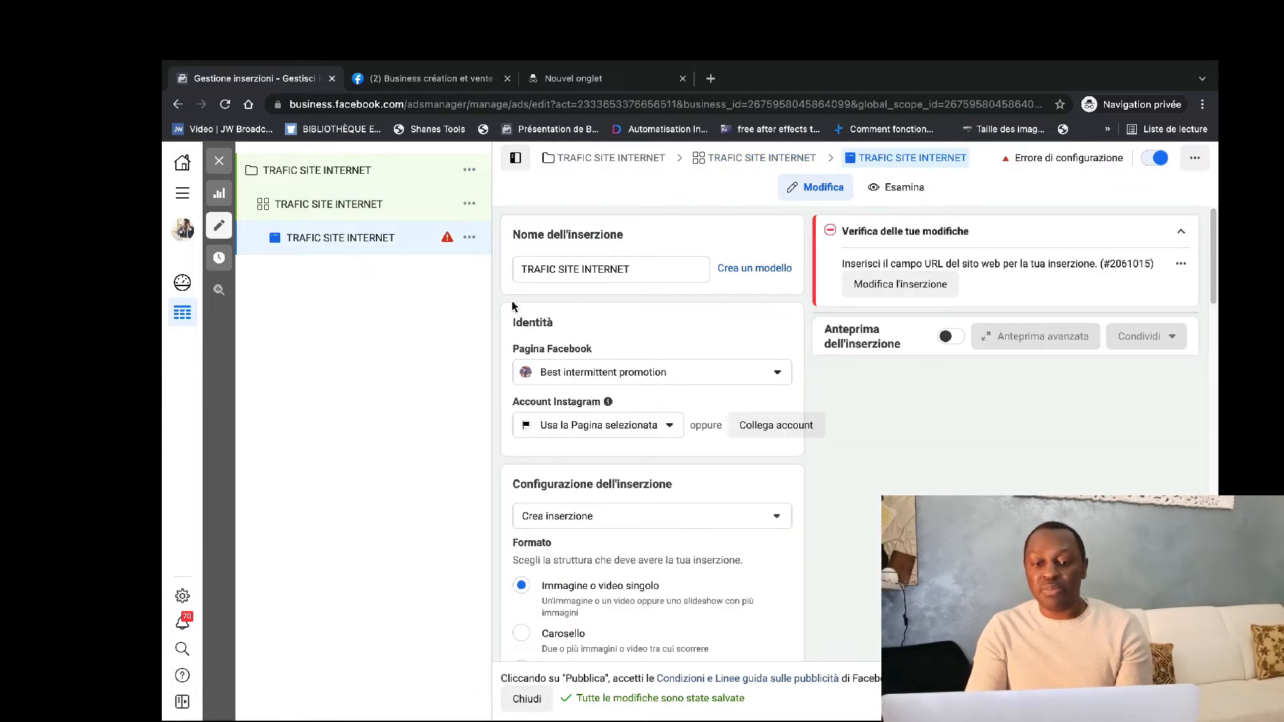
scroll(512, 307, down, 1)
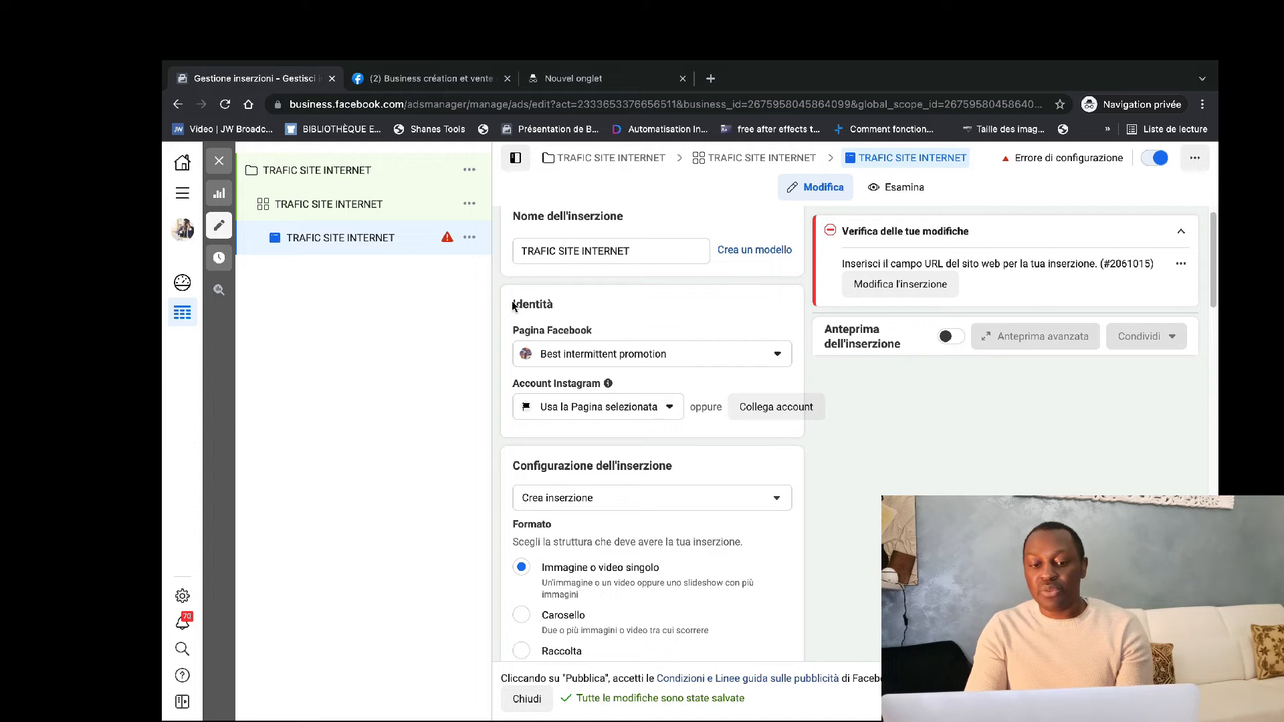
click(682, 346)
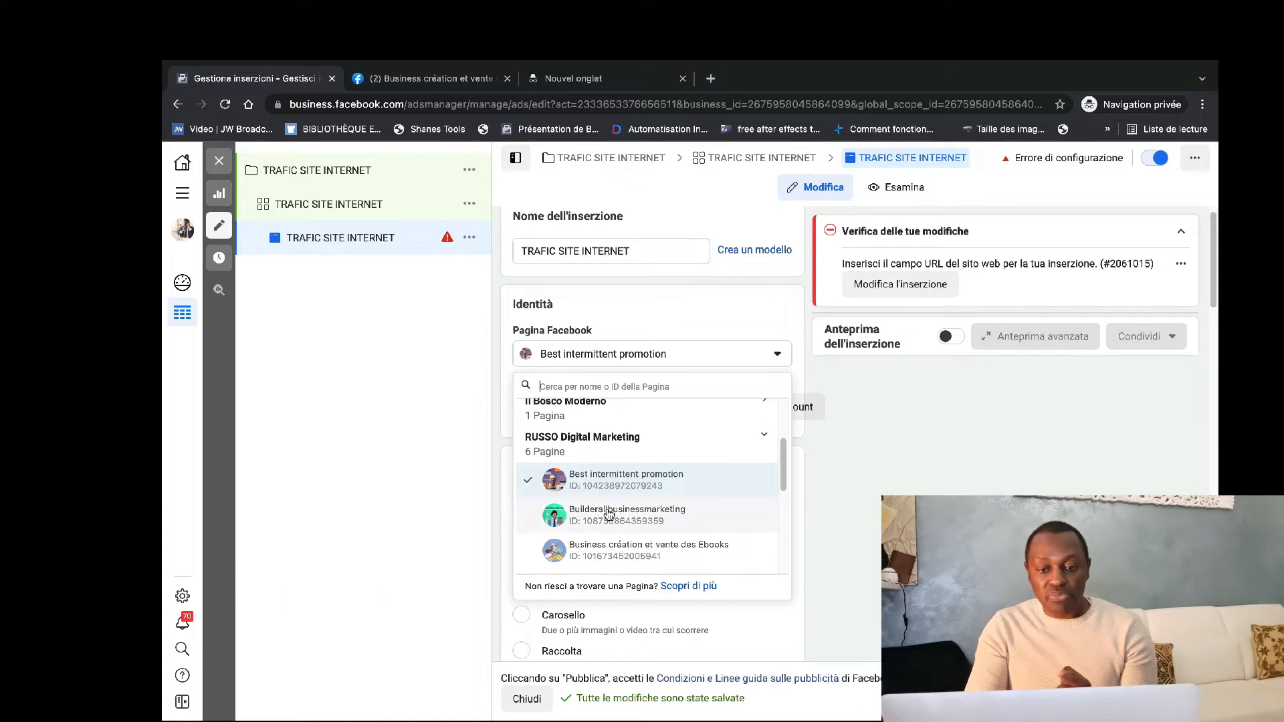
scroll(619, 508, down, 5)
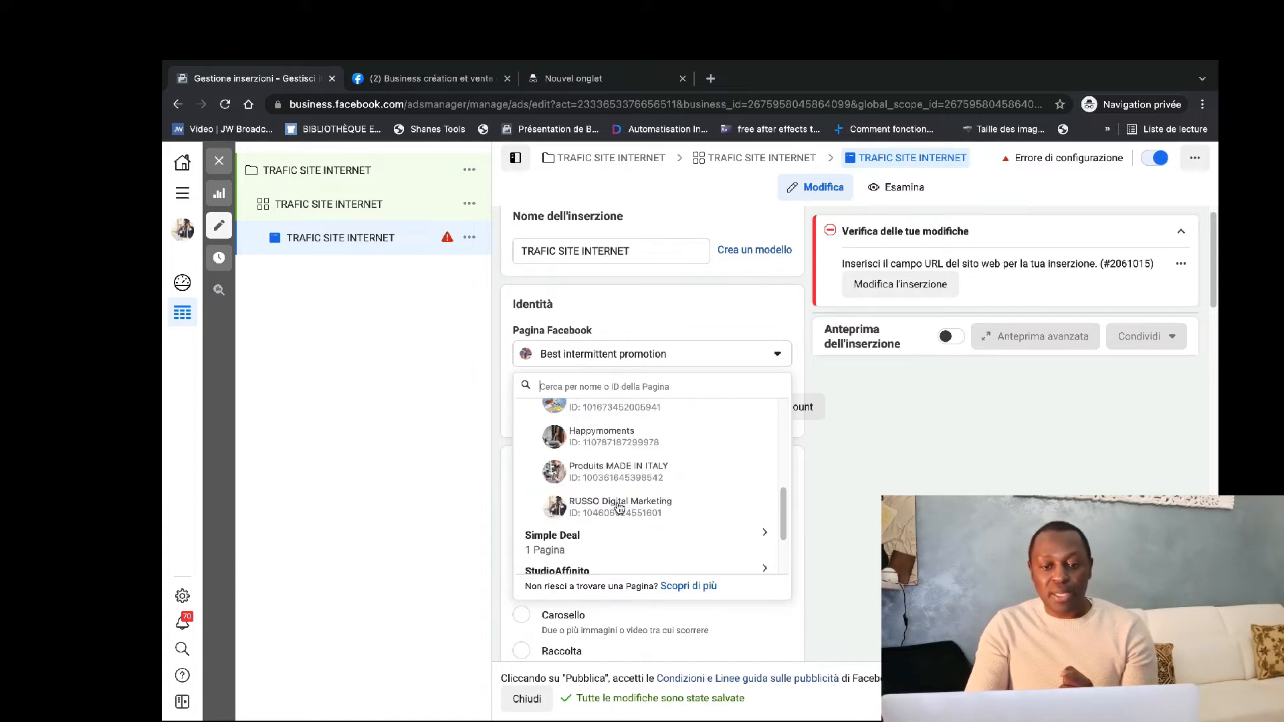
scroll(619, 509, up, 10)
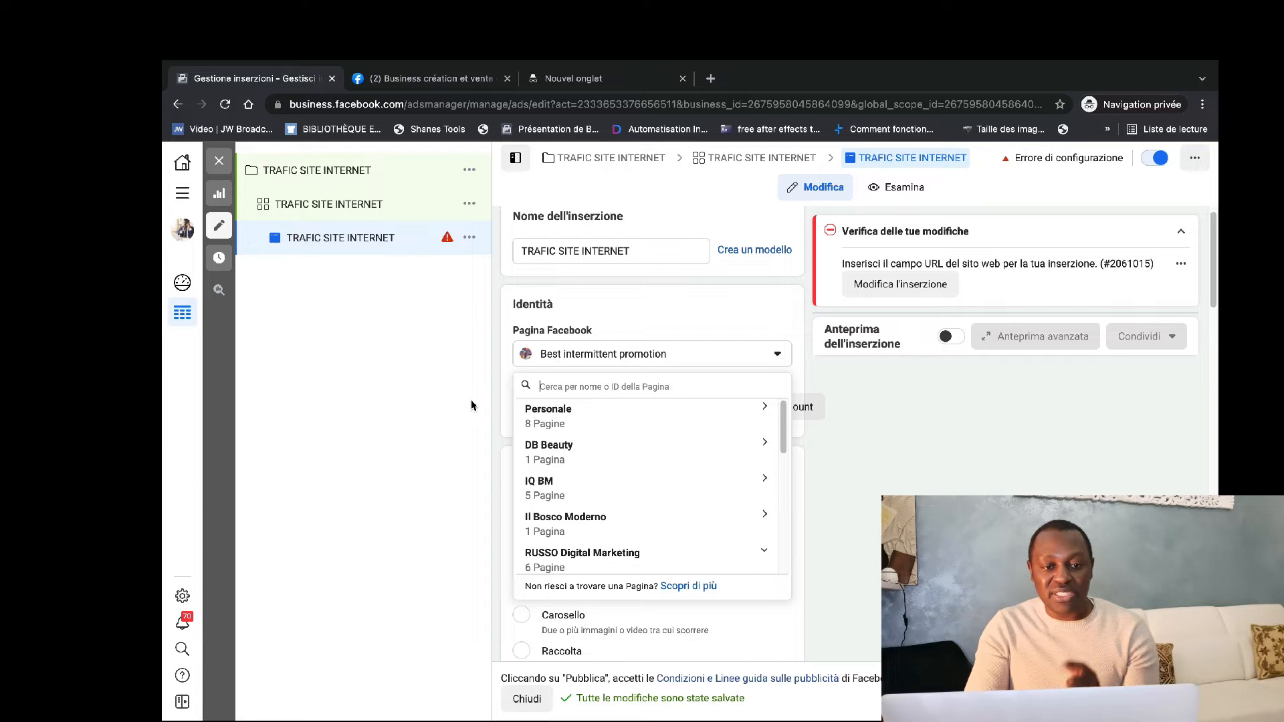
click(504, 392)
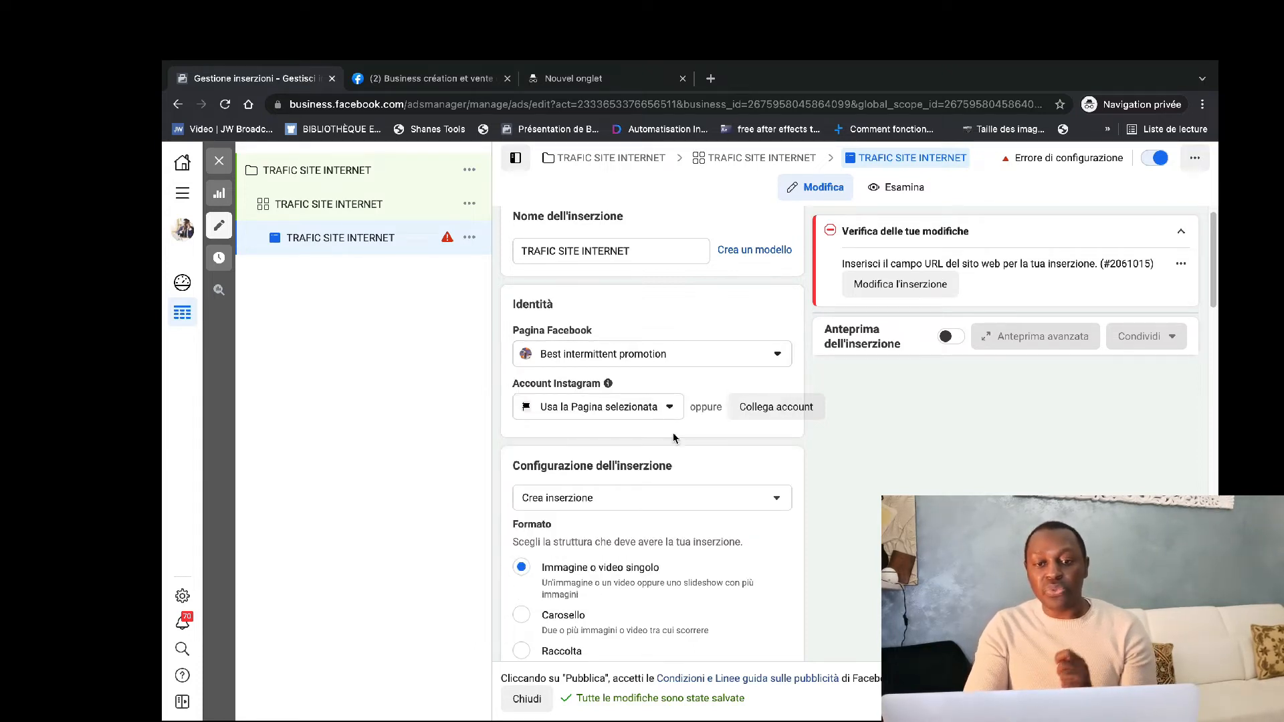
Review the campaign-level settings for special categories, campaign details, A/B testing and budget optimization.
click(329, 176)
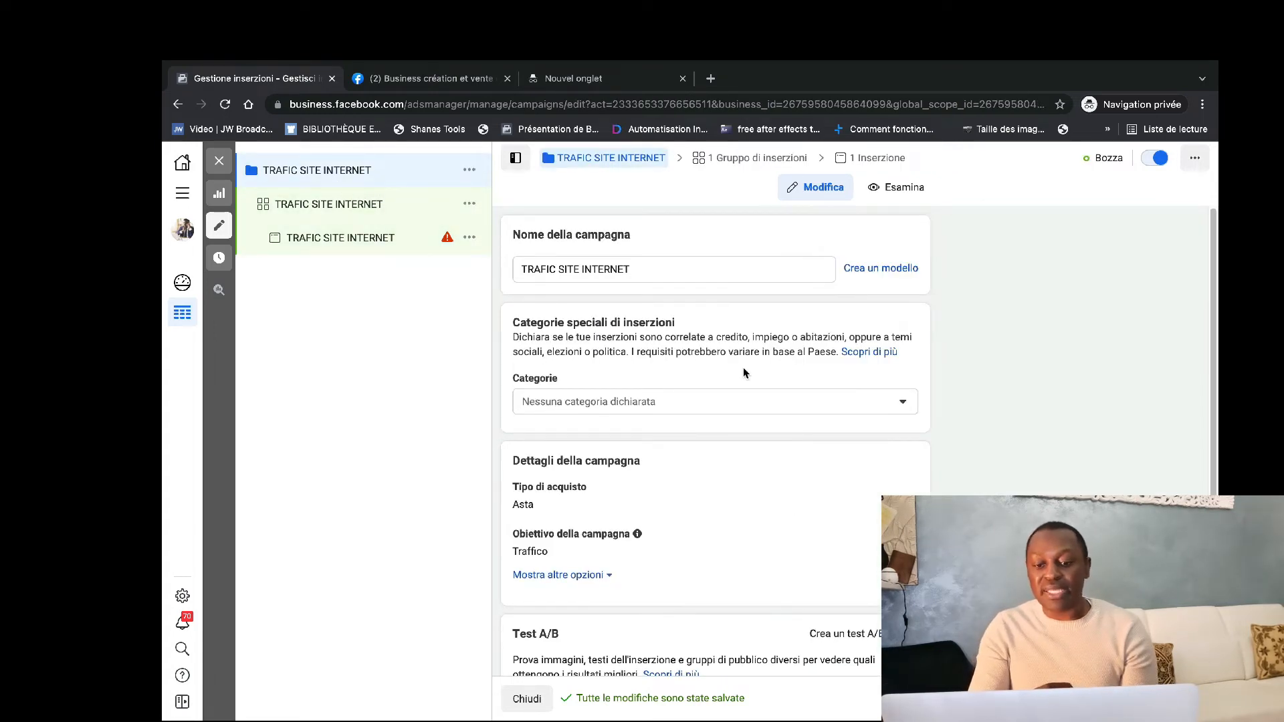
scroll(745, 373, down, 2)
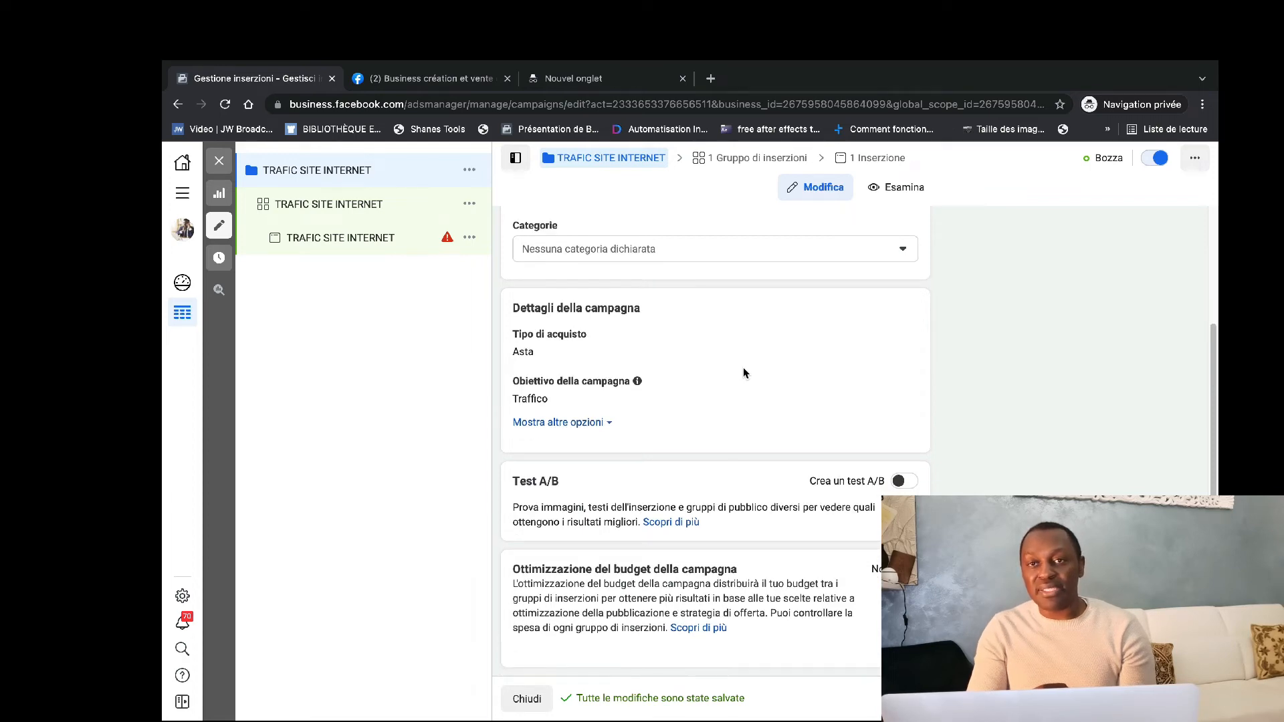
scroll(744, 372, up, 3)
scroll(744, 373, down, 3)
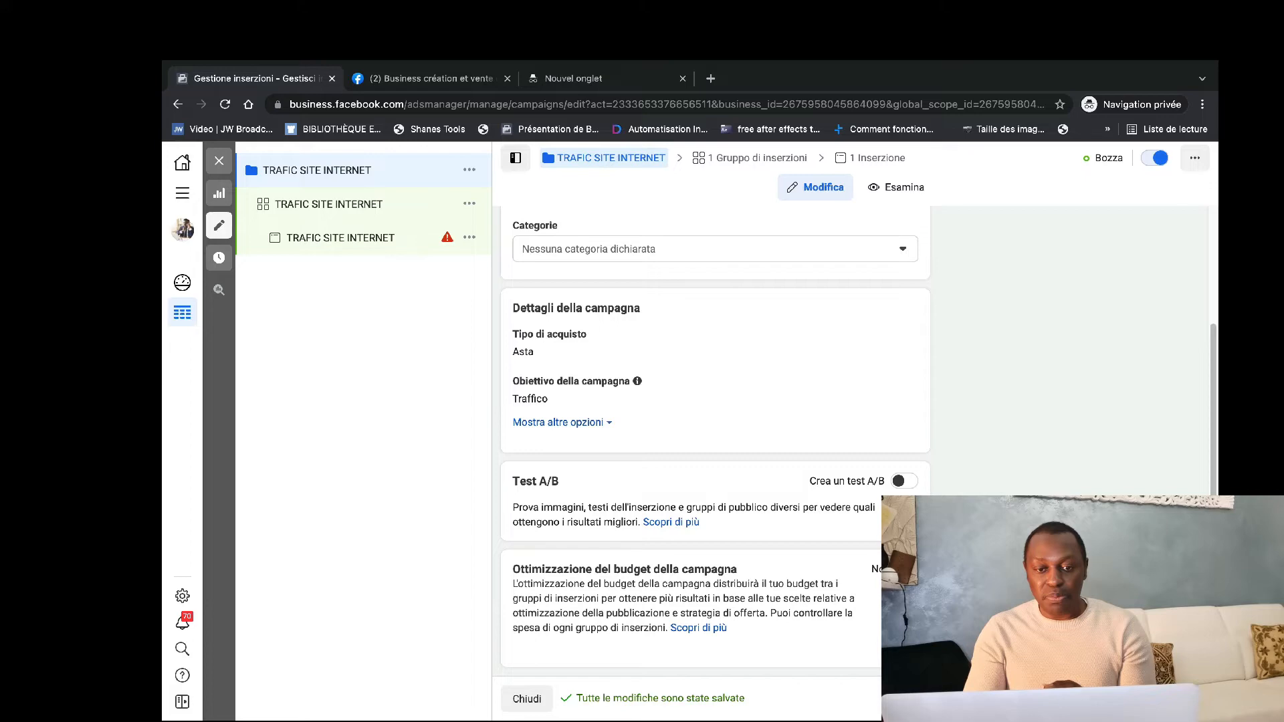
Set the daily budget of the TRAFIC SITE INTERNET ad set to €5.00.
click(318, 213)
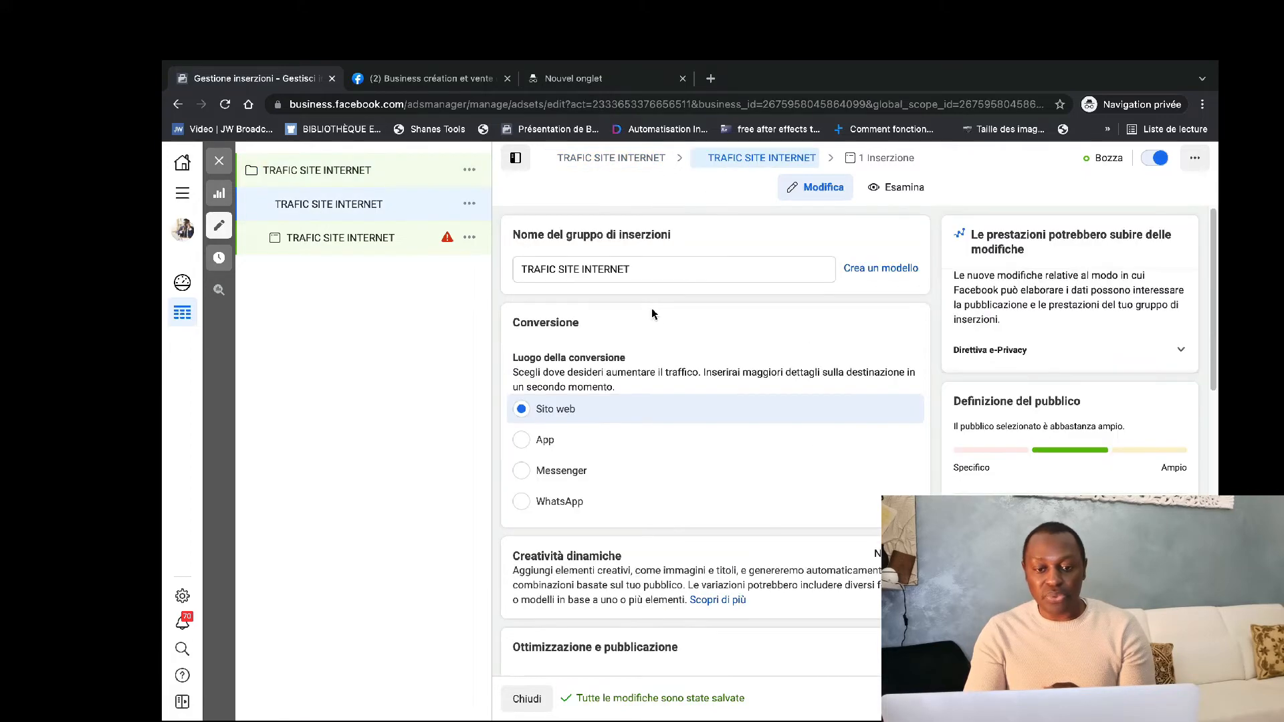
scroll(652, 309, down, 1)
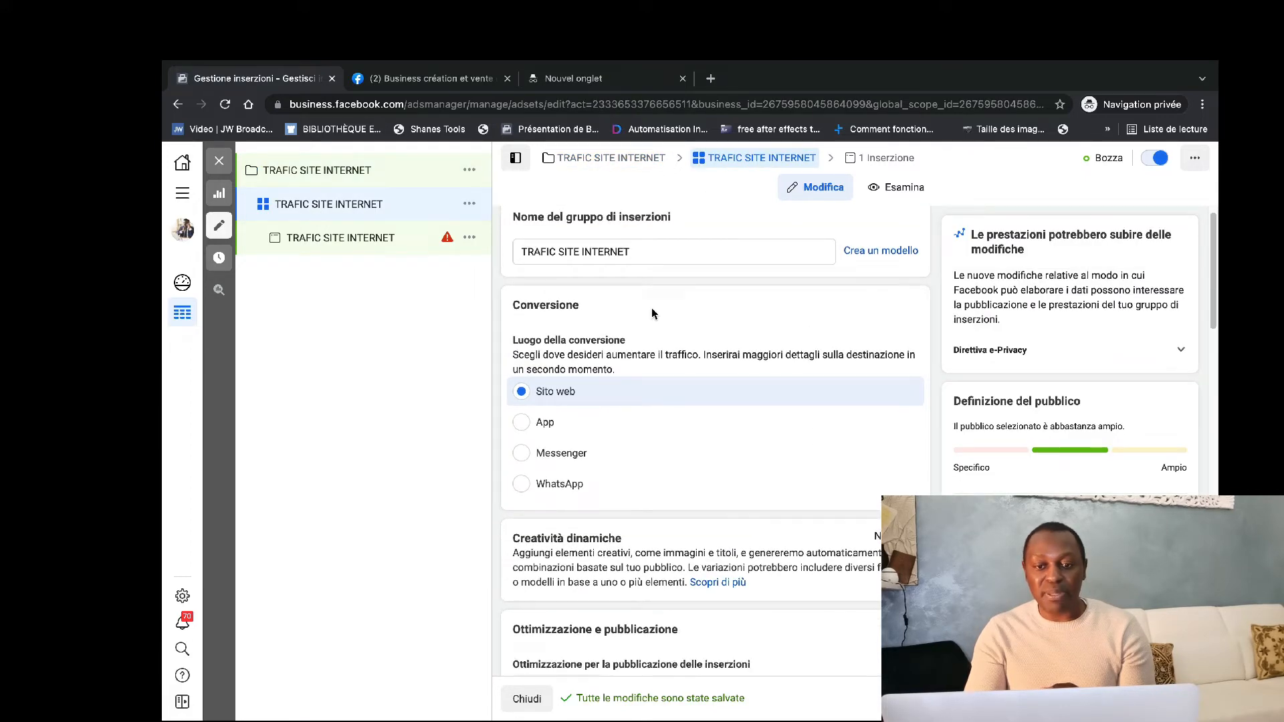
scroll(652, 309, down, 2)
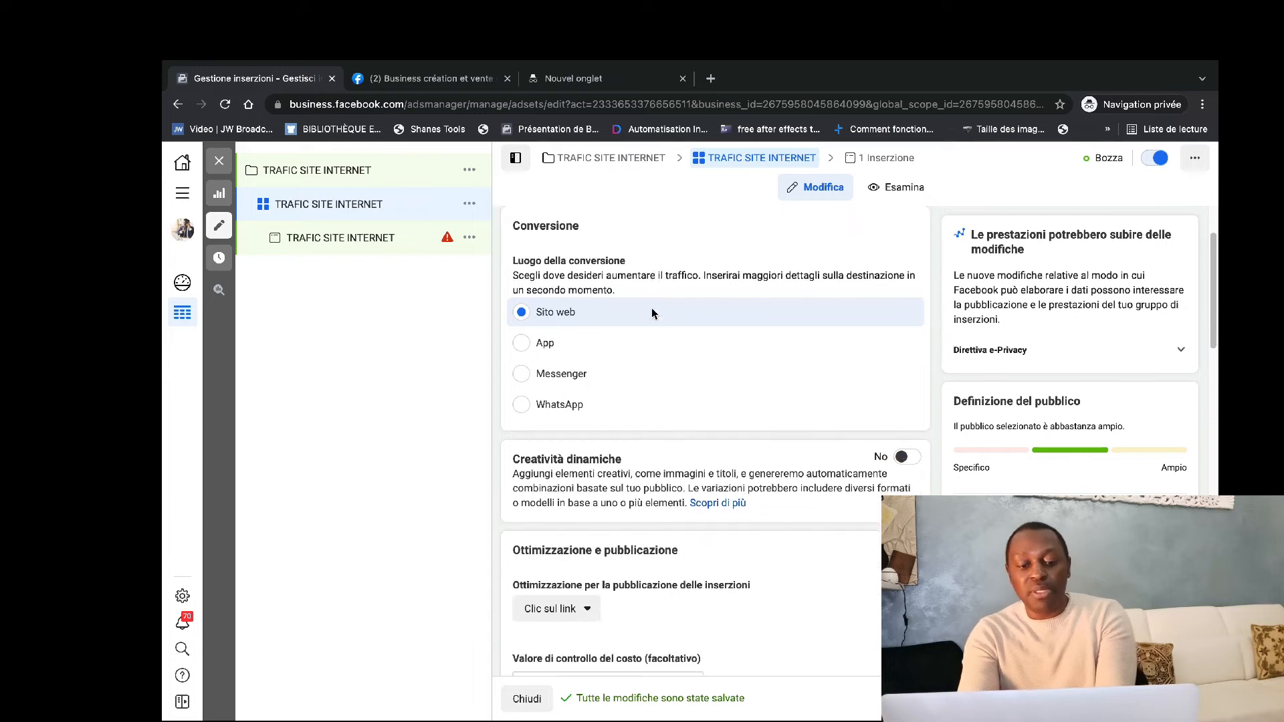
scroll(653, 314, down, 4)
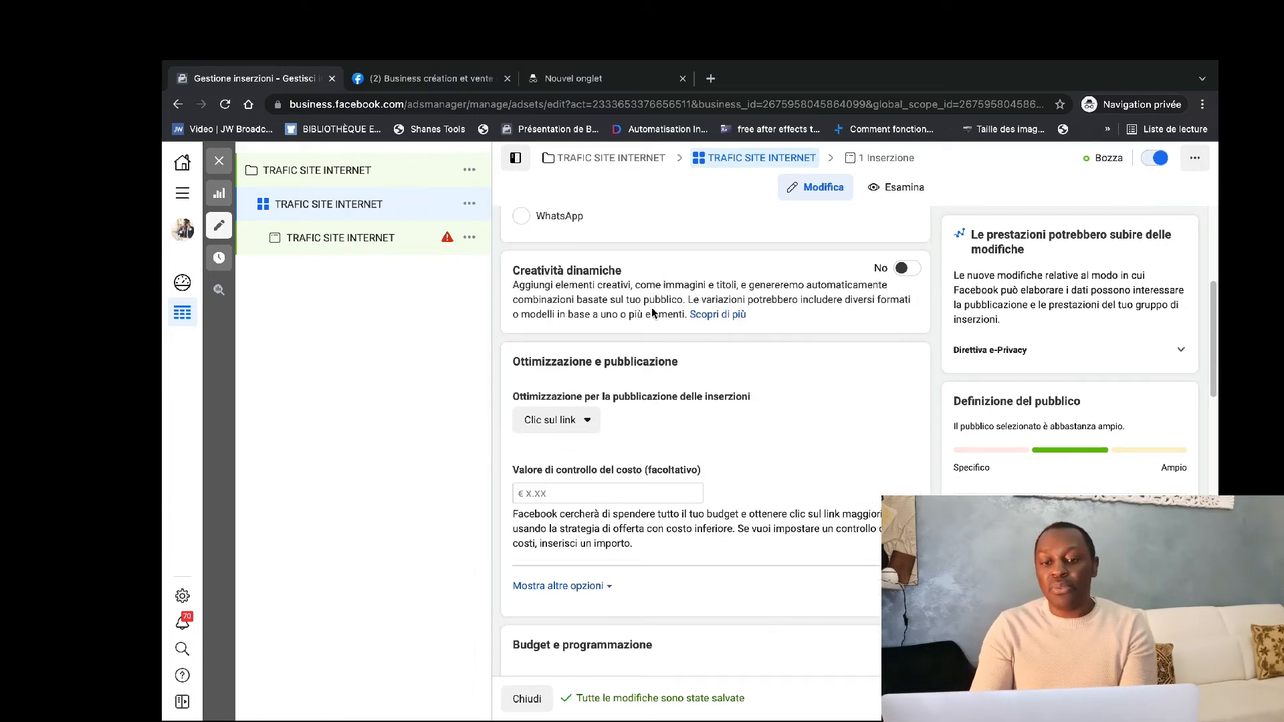
scroll(653, 312, down, 5)
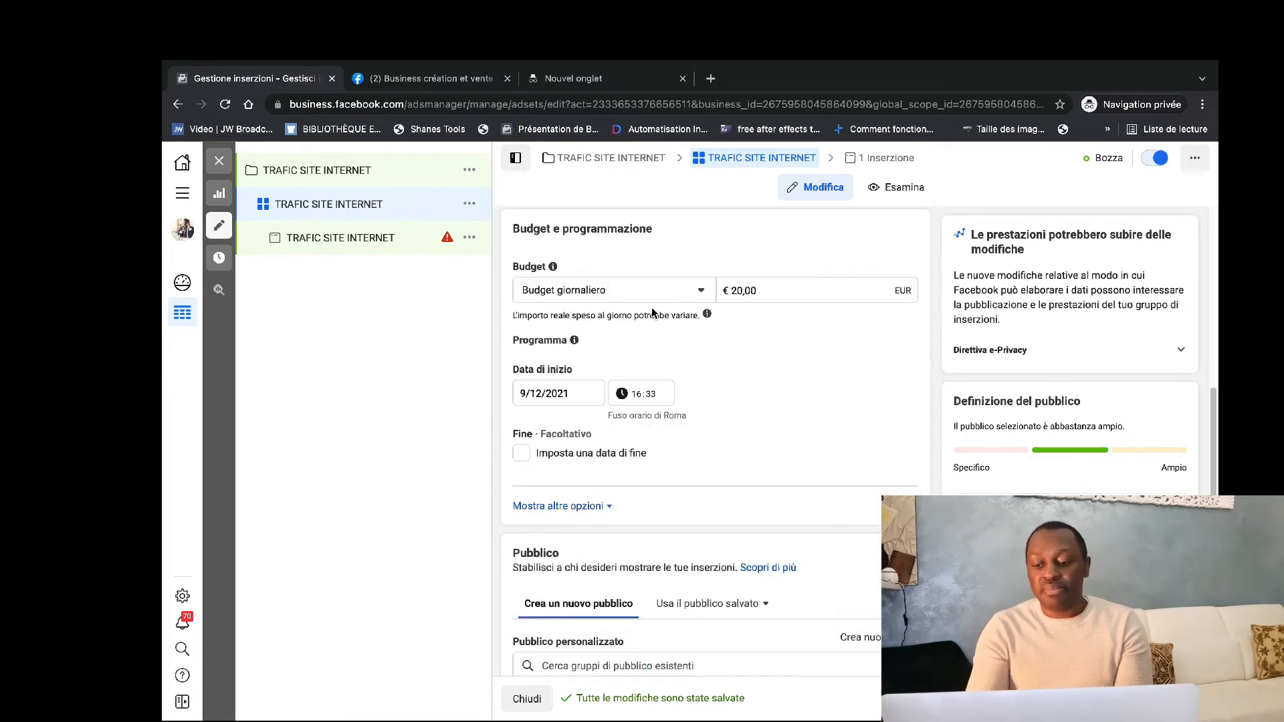
click(735, 289)
key(BackSpace)
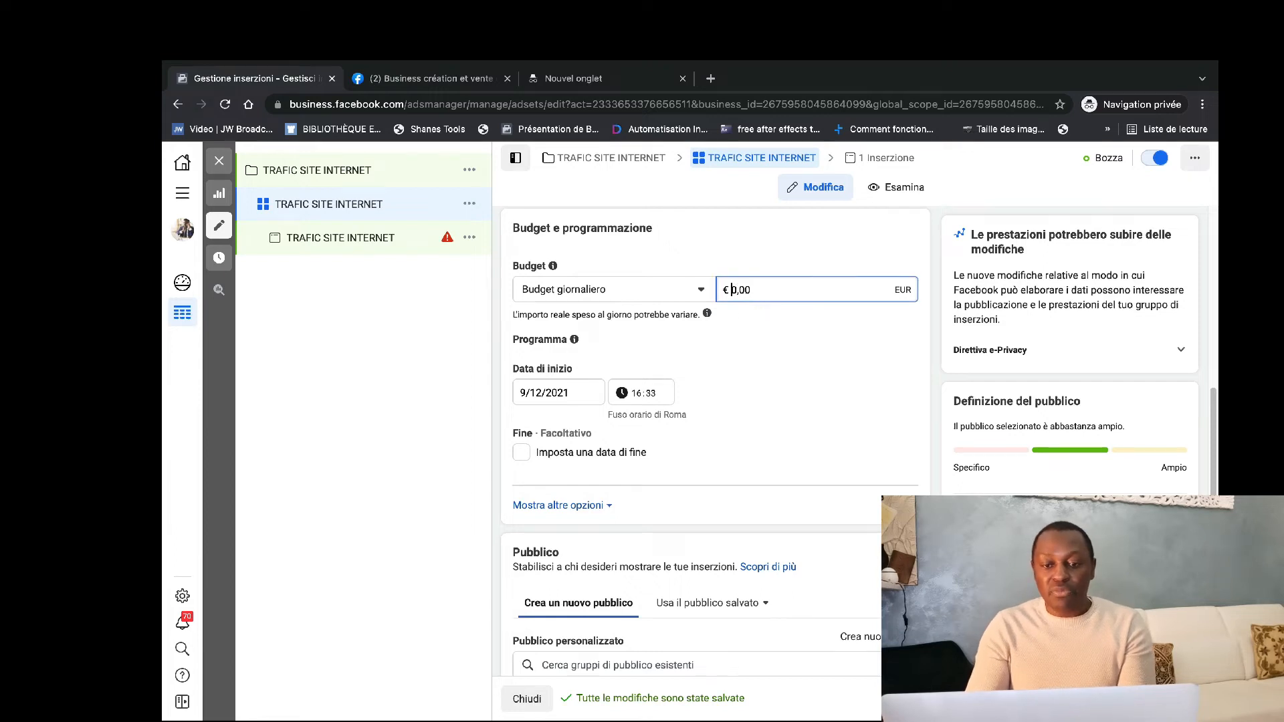
text(5)
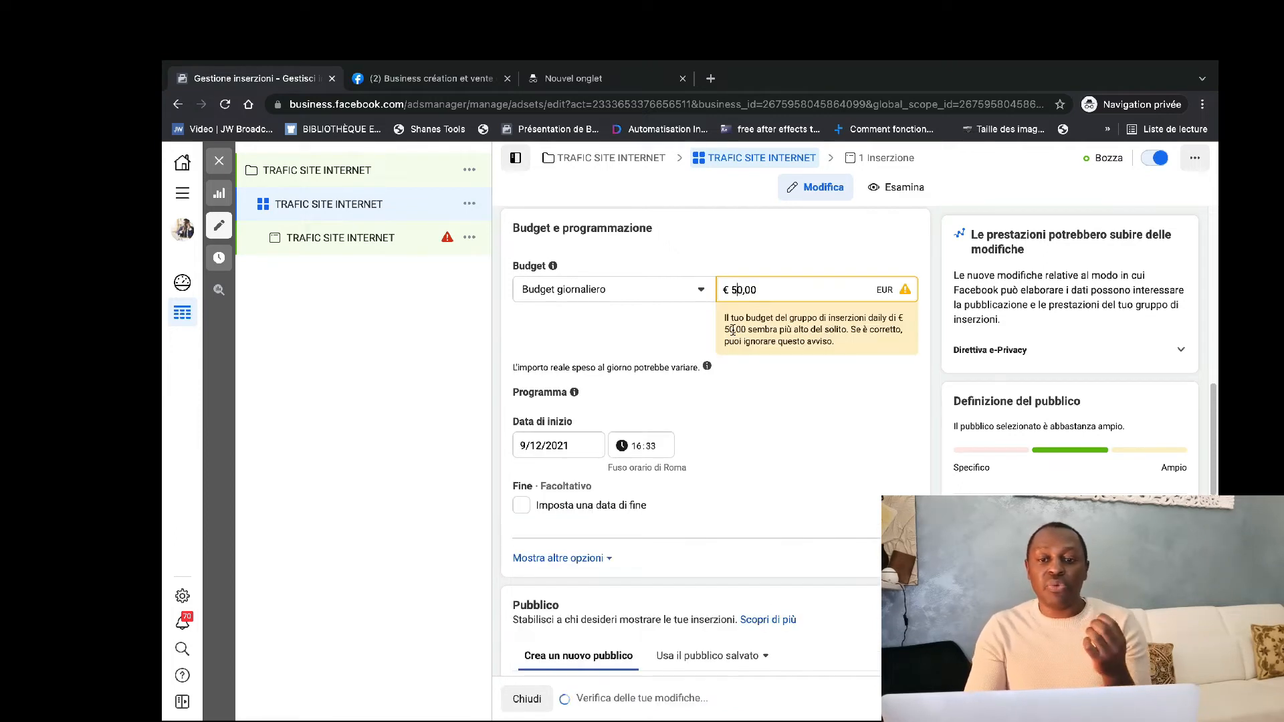
key(Delete)
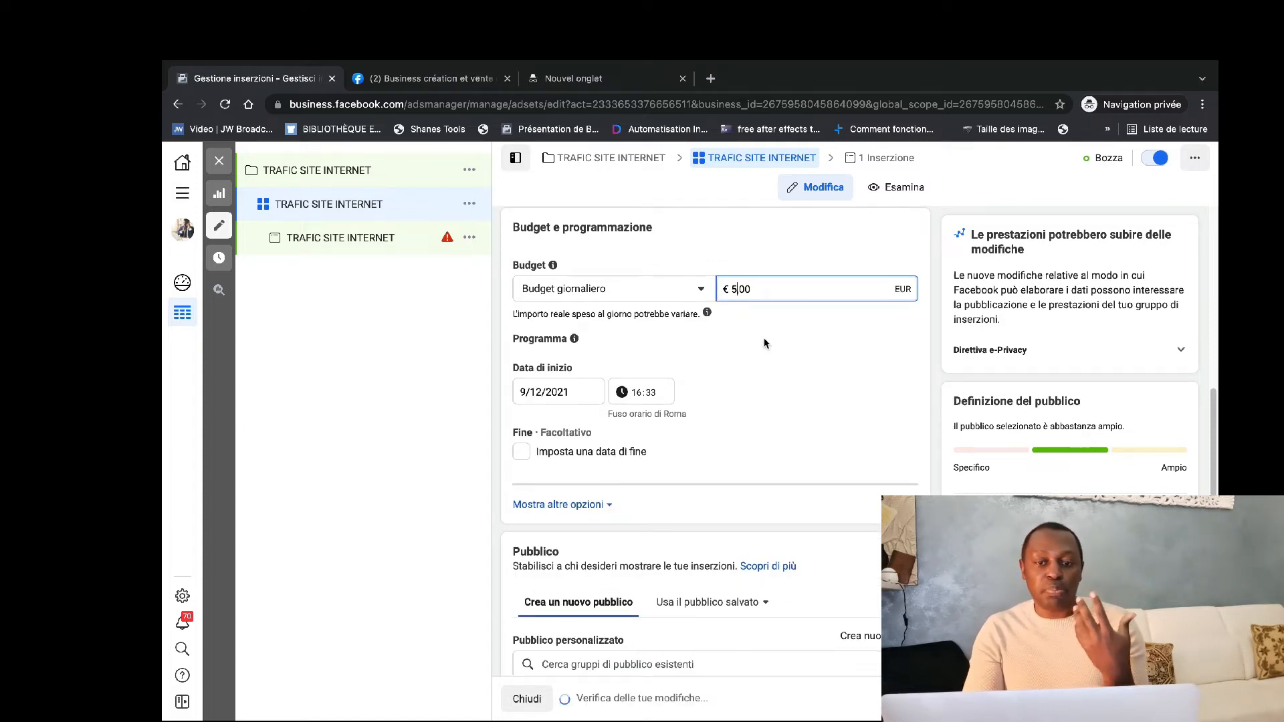
Try a daily budget of €50.00 for the ad set and restore it to €5.00.
scroll(764, 343, up, 1)
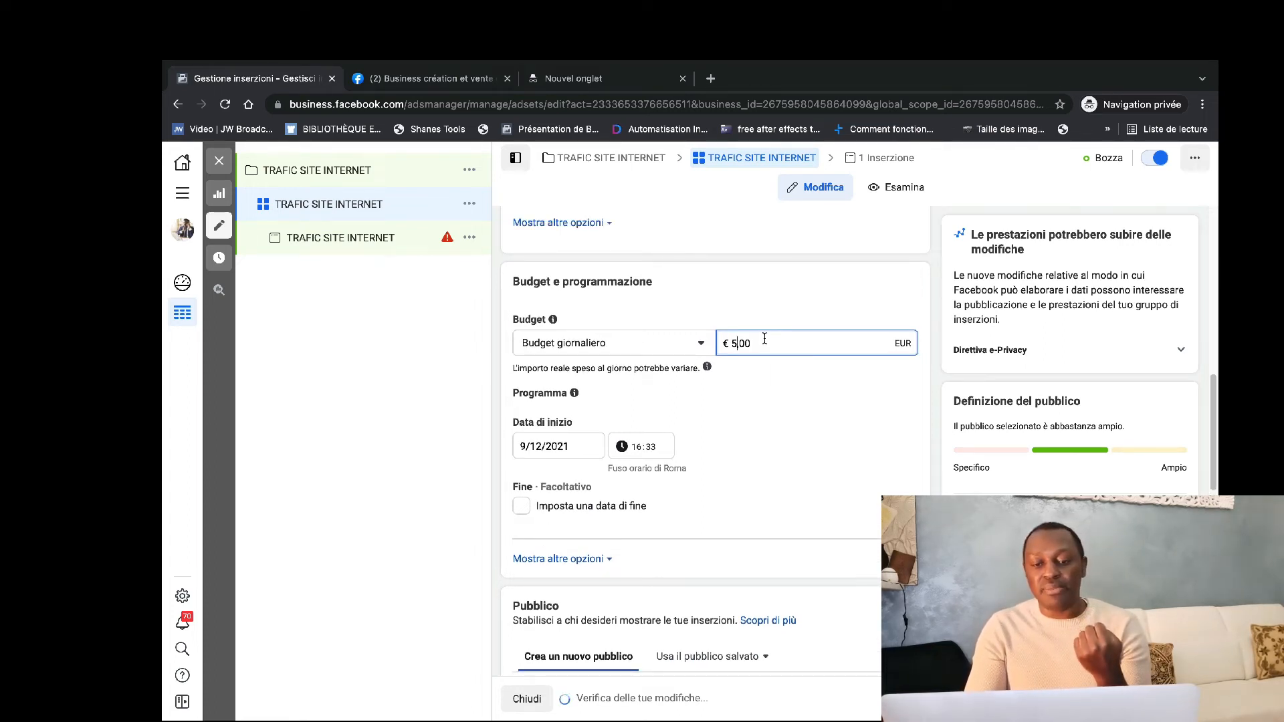
text(0)
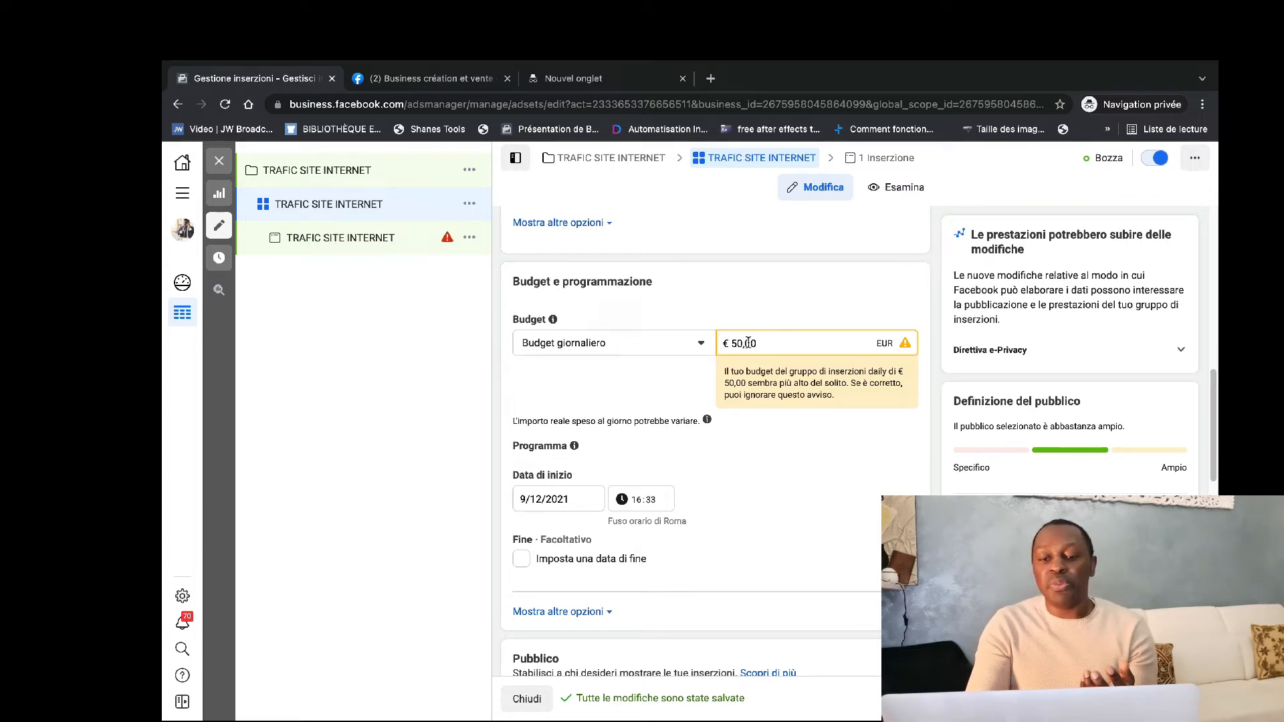
click(746, 343)
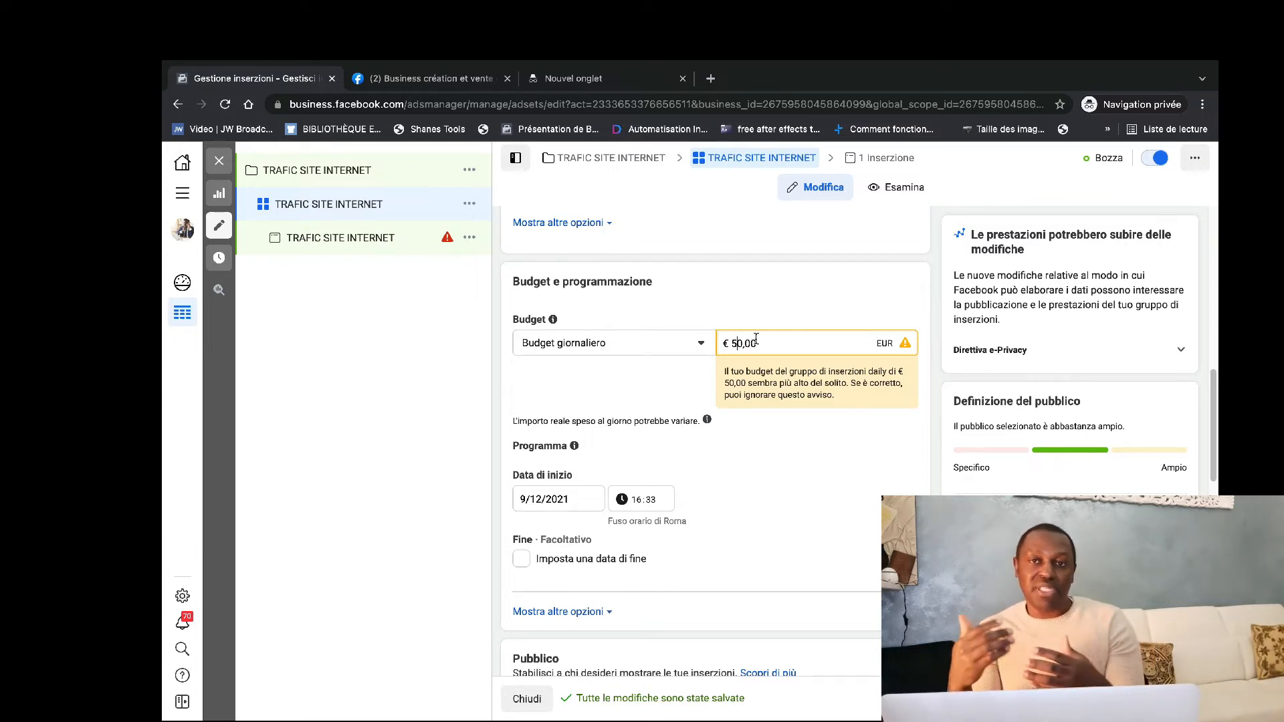
key(Delete)
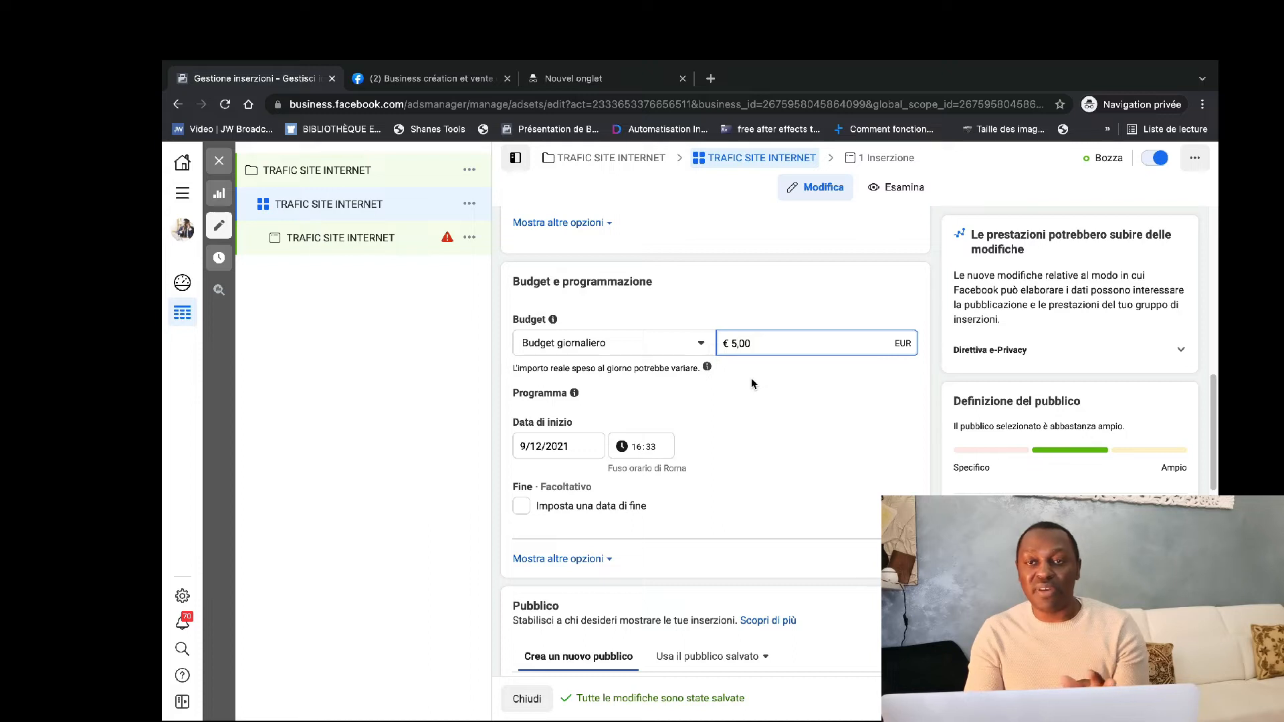
Review the ad set's schedule and audience sections, including the list of saved audiences, keeping the option to create a new audience.
scroll(716, 390, down, 2)
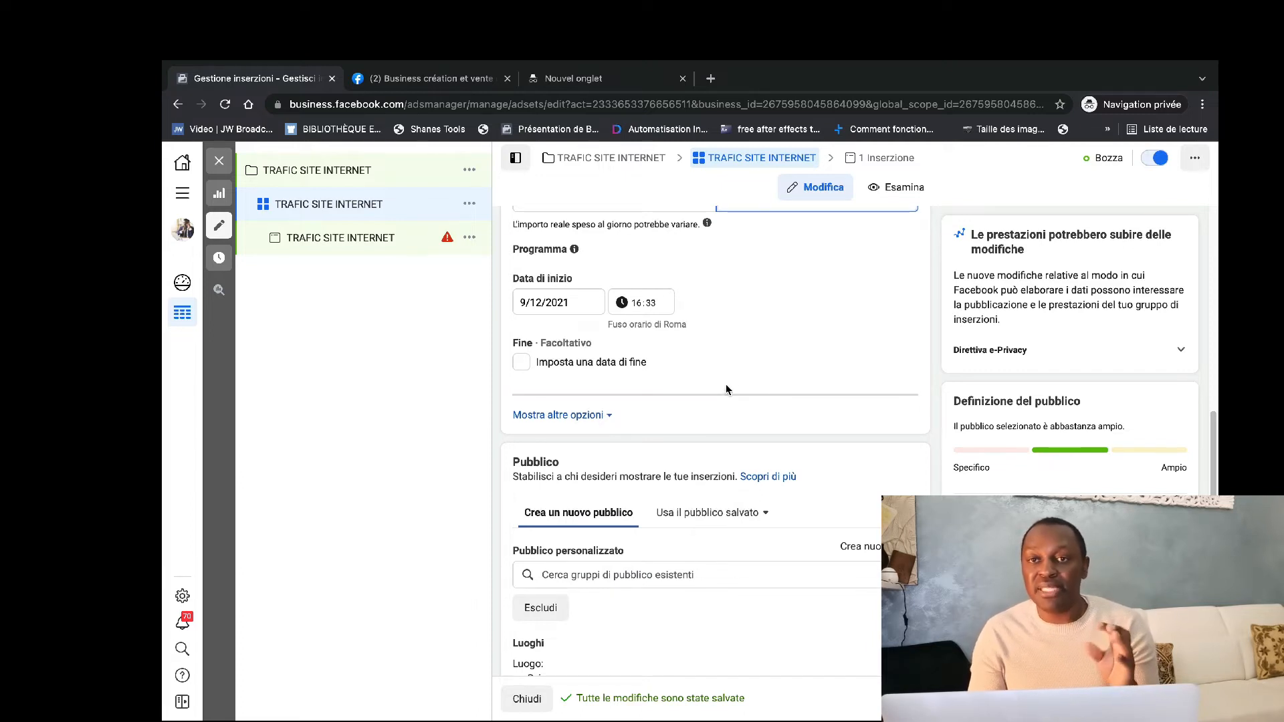
scroll(660, 378, down, 1)
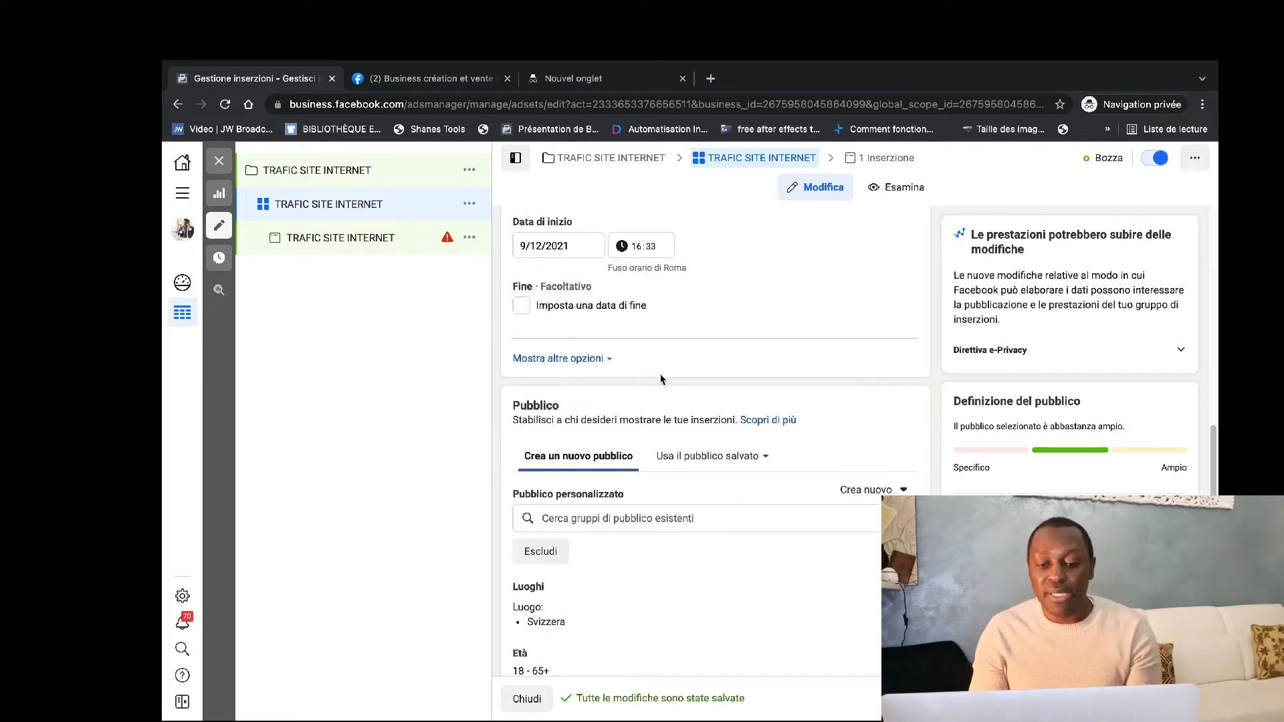
scroll(660, 378, up, 3)
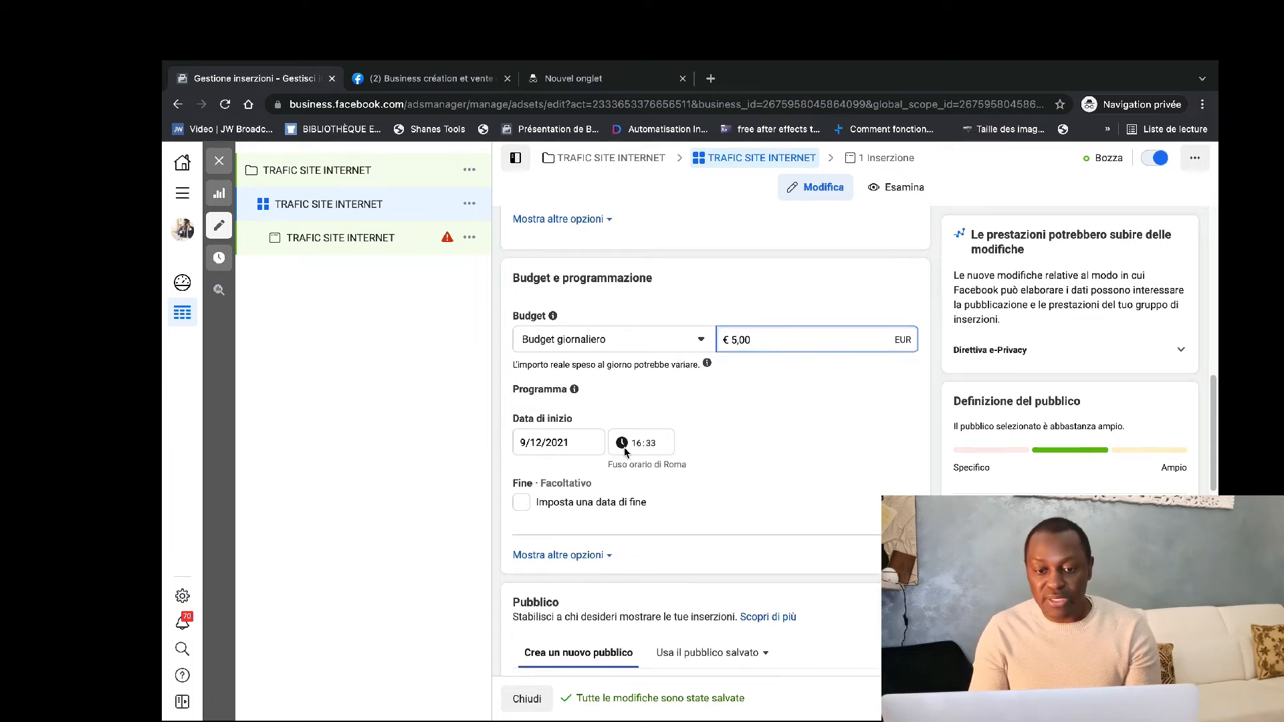
scroll(571, 484, down, 1)
scroll(571, 484, down, 2)
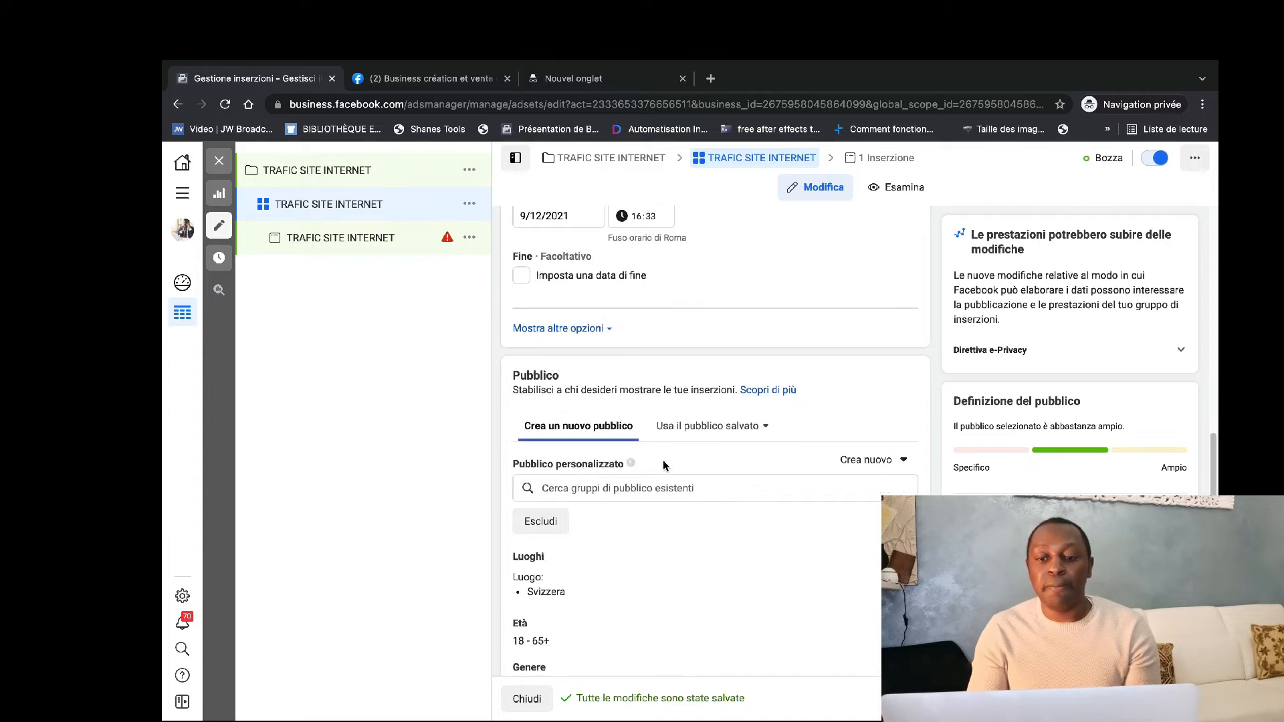
click(688, 425)
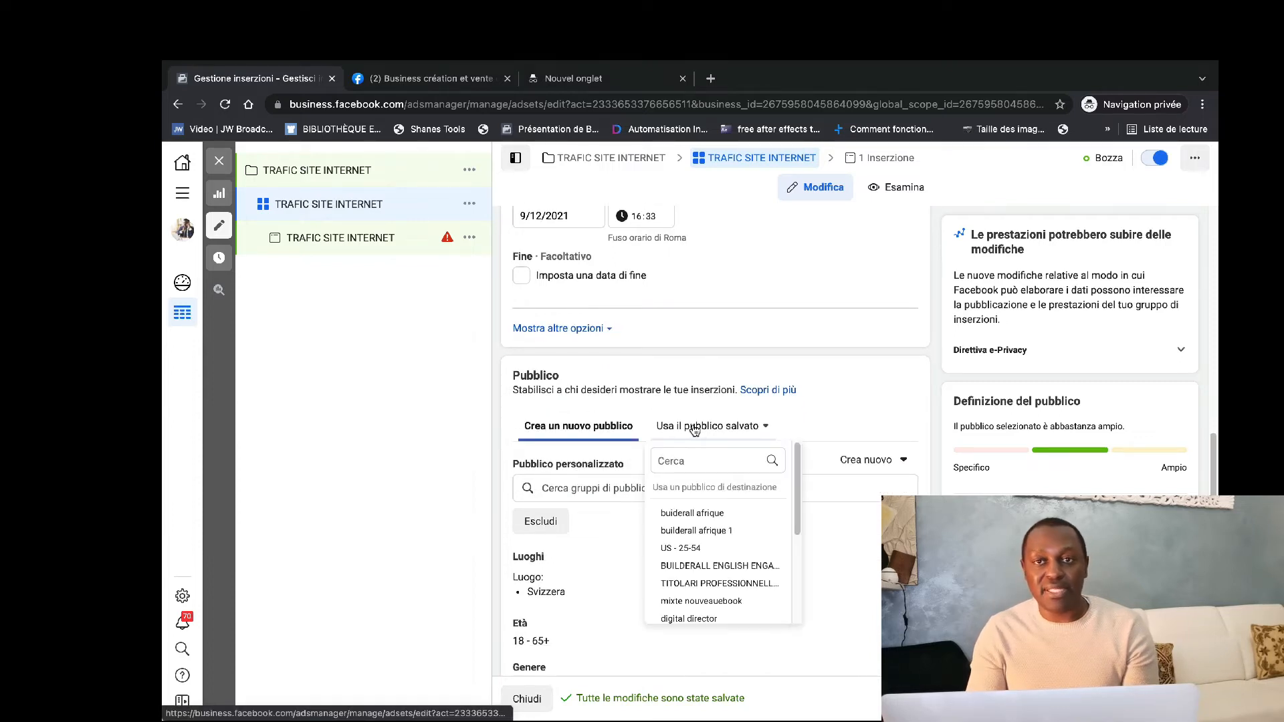
click(572, 429)
scroll(638, 481, down, 1)
scroll(639, 480, down, 4)
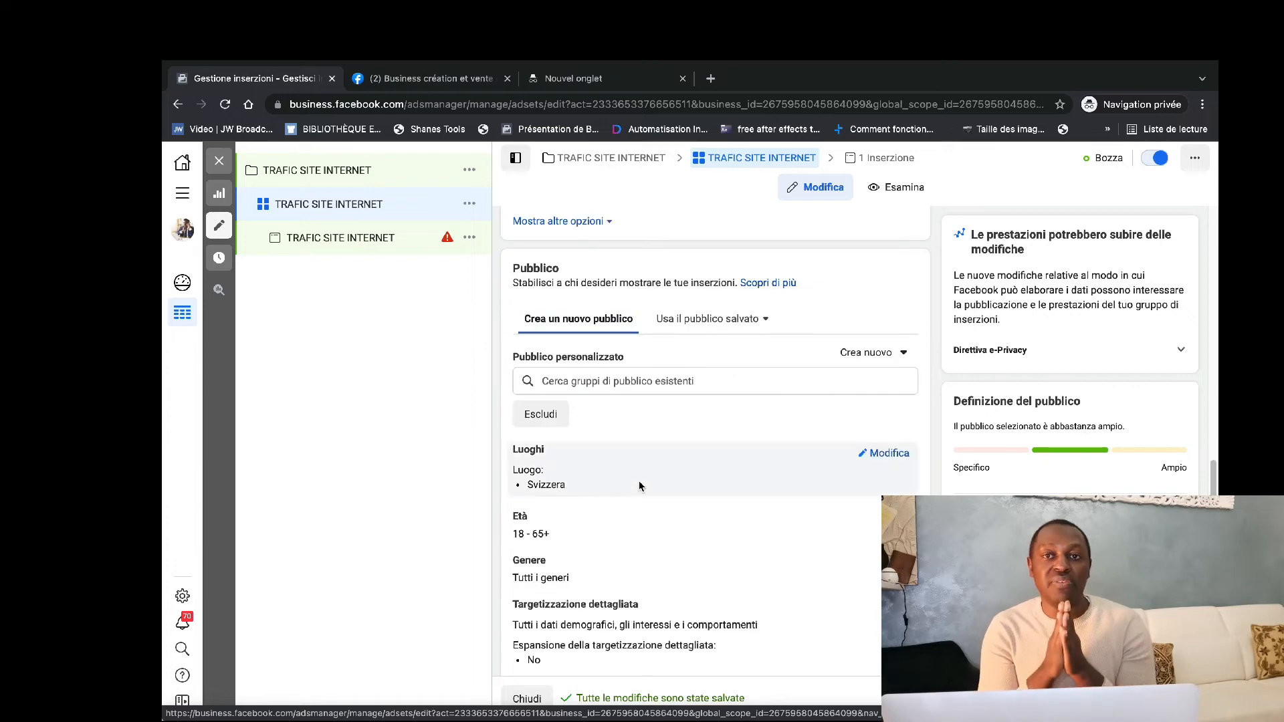
Remove Svizzera from the audience locations and target only people who live in the location (Le persone che vivono in questo luogo).
scroll(788, 286, up, 1)
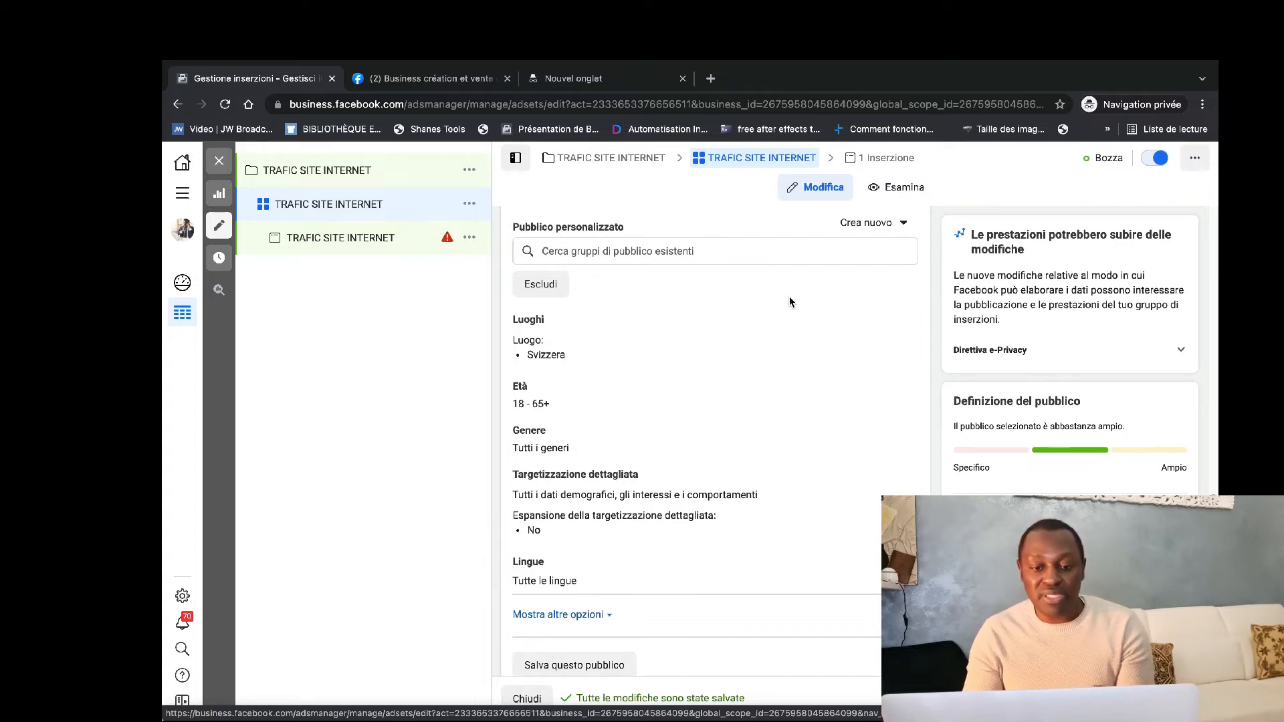
mouse_move(837, 333)
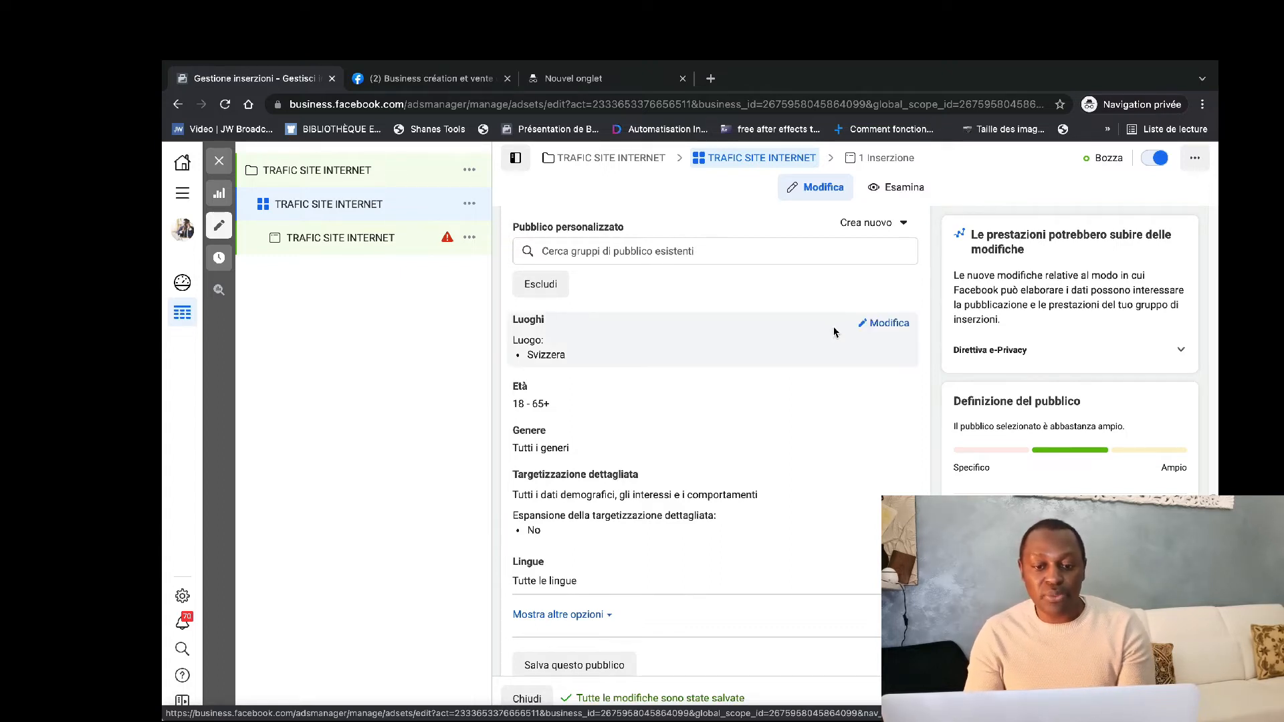
click(880, 327)
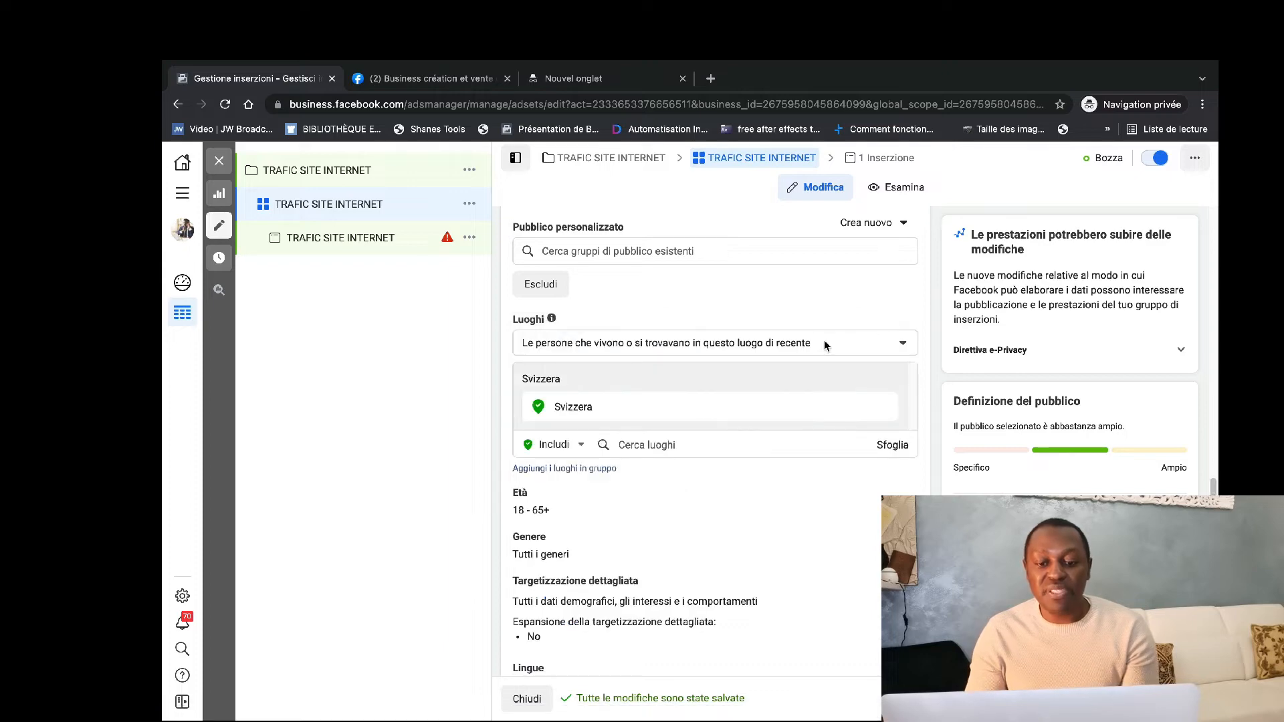
click(869, 409)
click(811, 397)
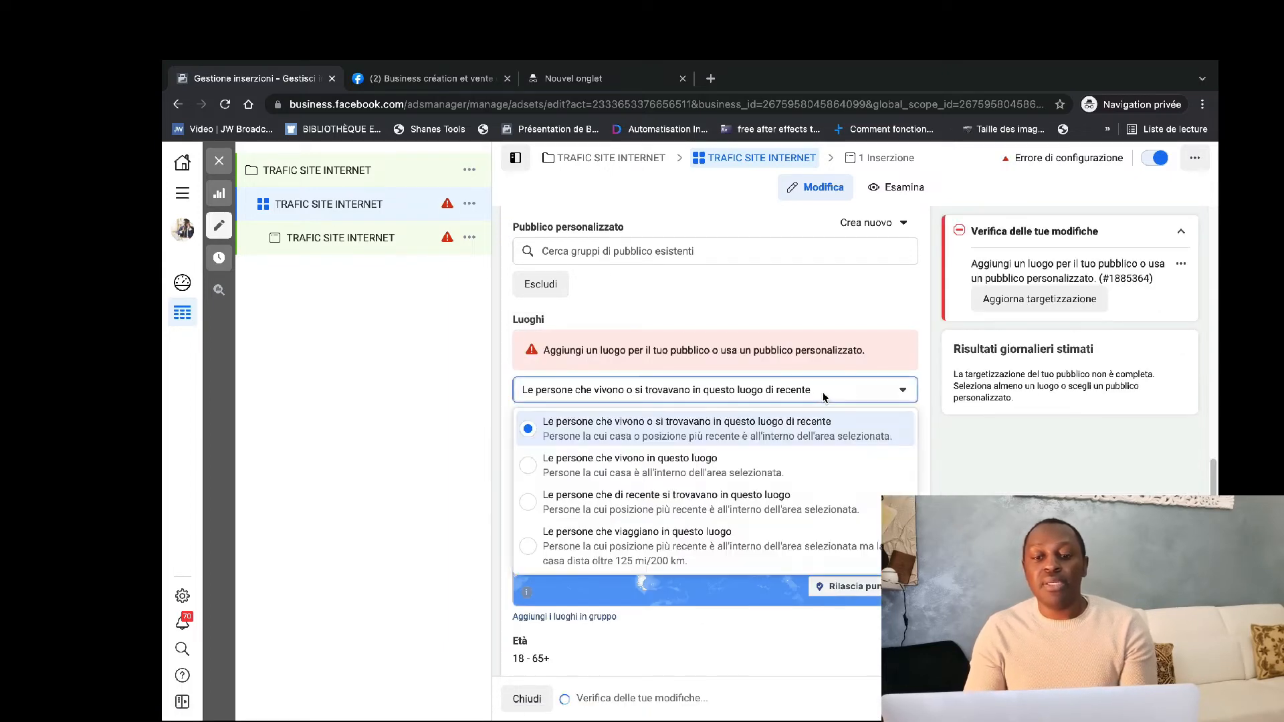
click(777, 471)
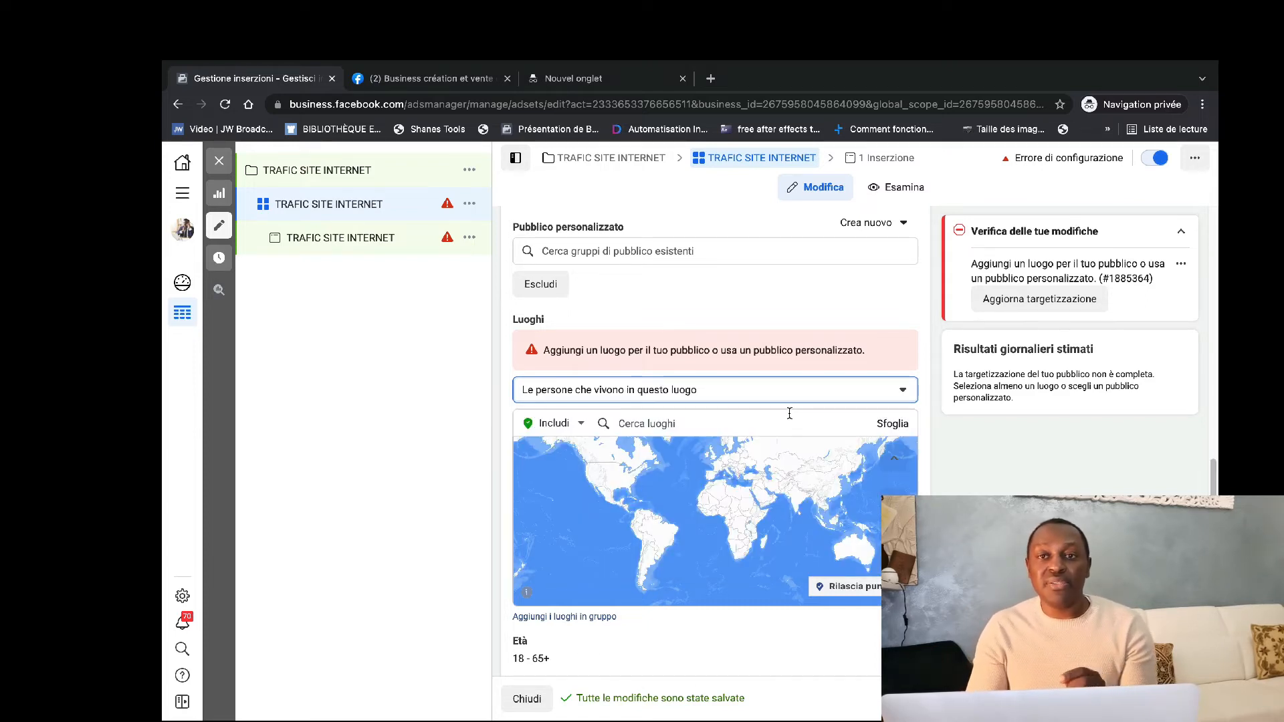
click(812, 392)
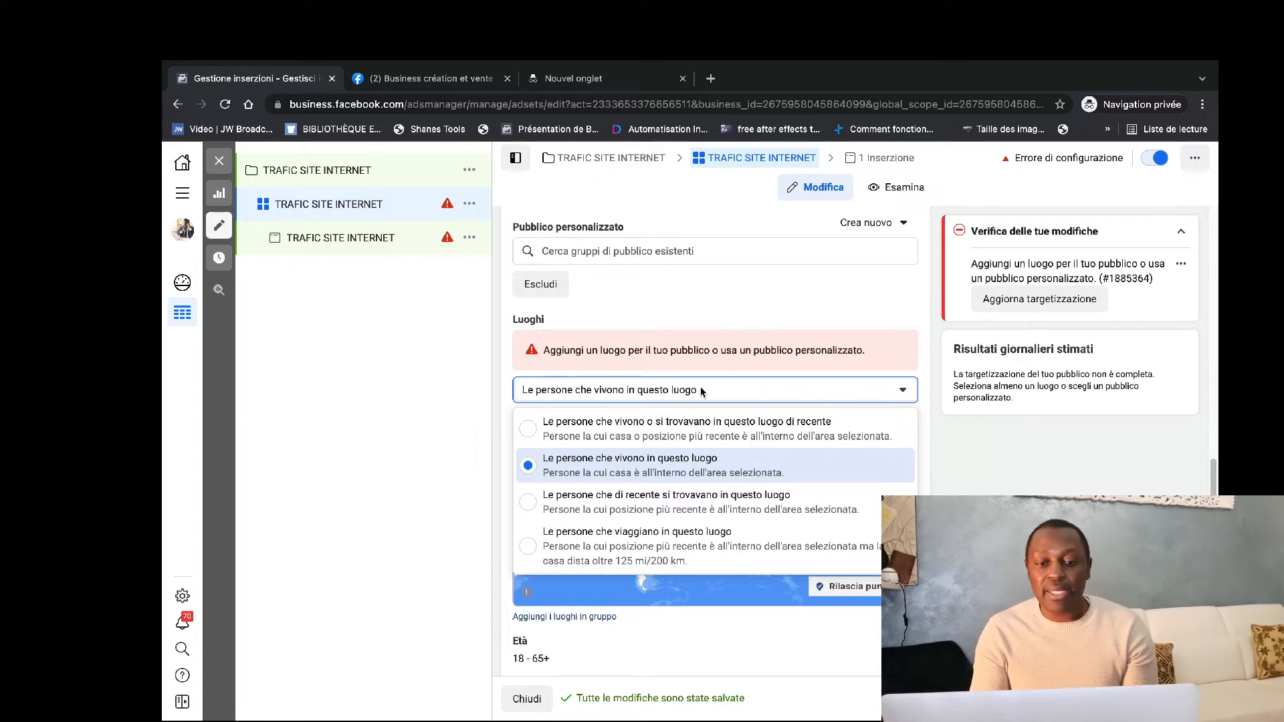
click(927, 436)
Set the audience's minimum age to 25.
scroll(853, 416, down, 4)
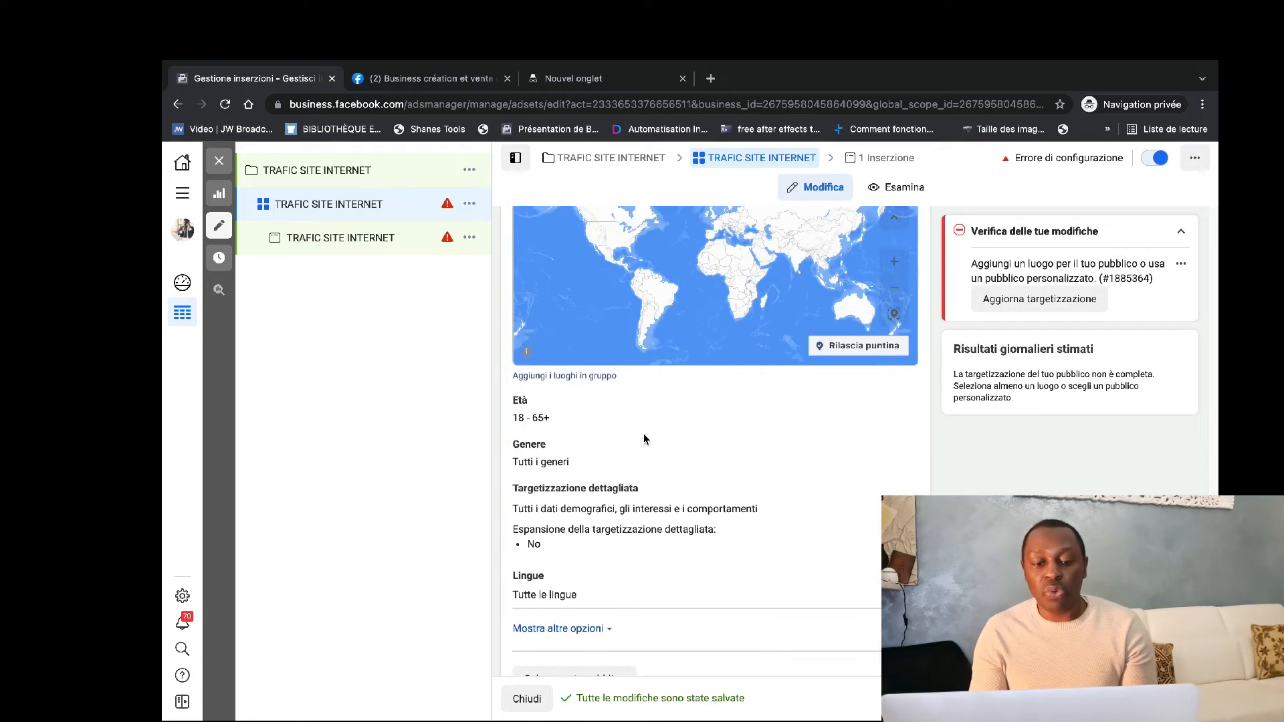
click(882, 401)
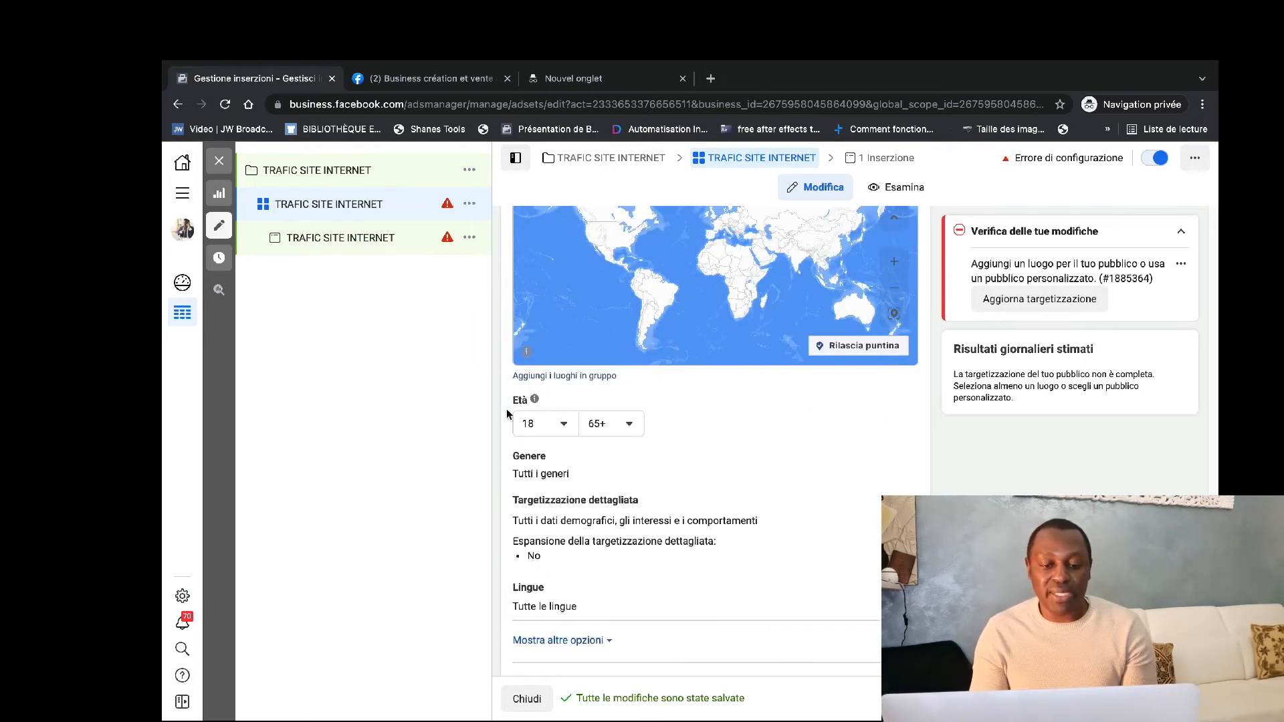
click(564, 425)
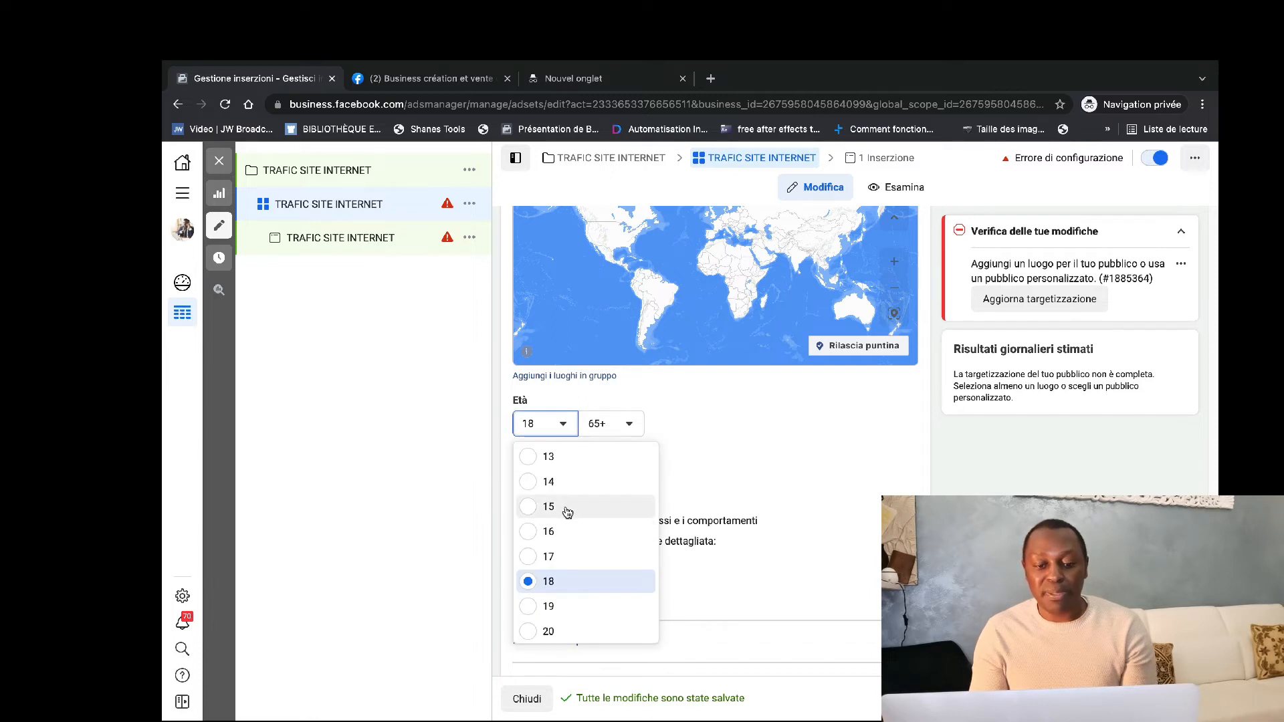
scroll(561, 537, down, 5)
scroll(561, 537, down, 2)
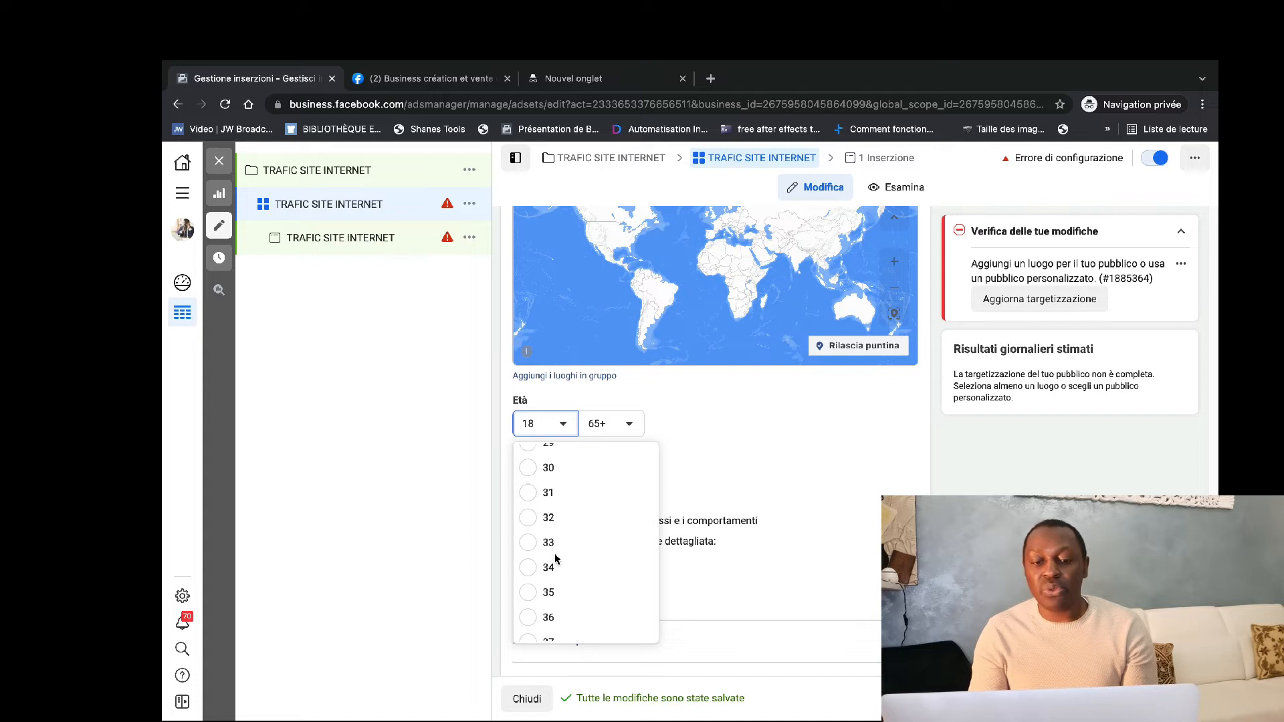
scroll(555, 558, down, 1)
scroll(555, 558, up, 3)
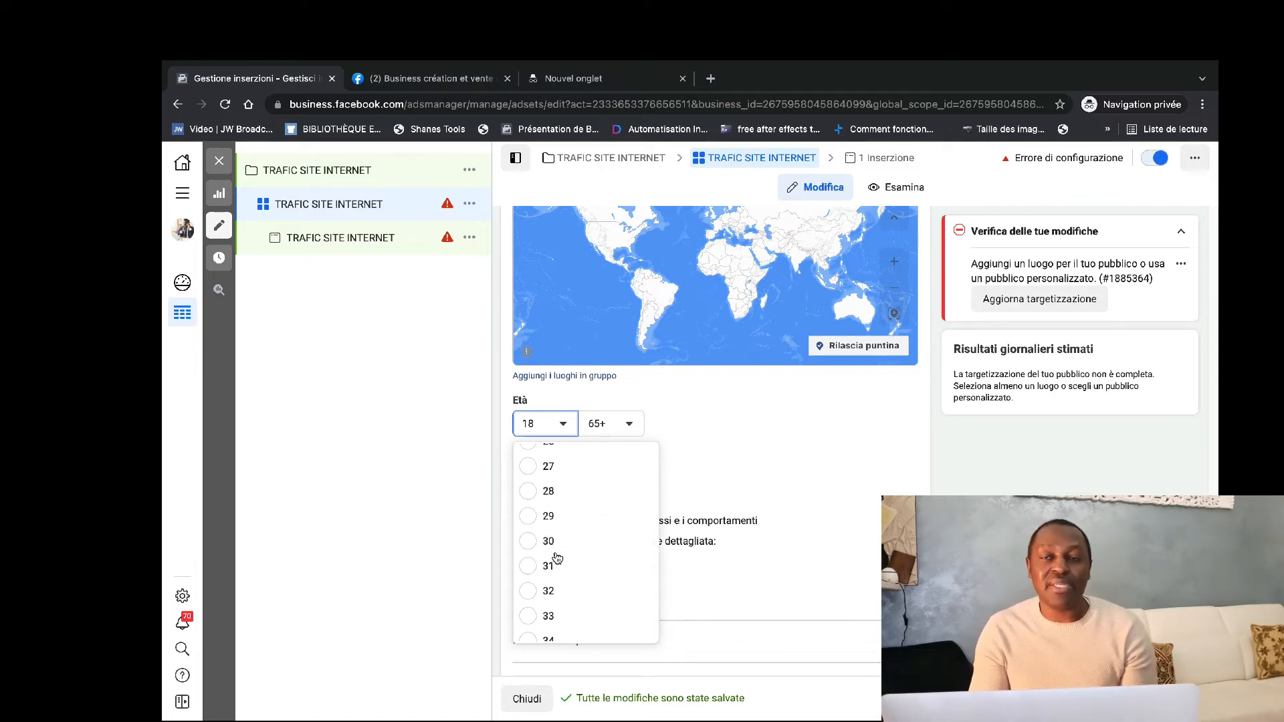
scroll(555, 561, up, 1)
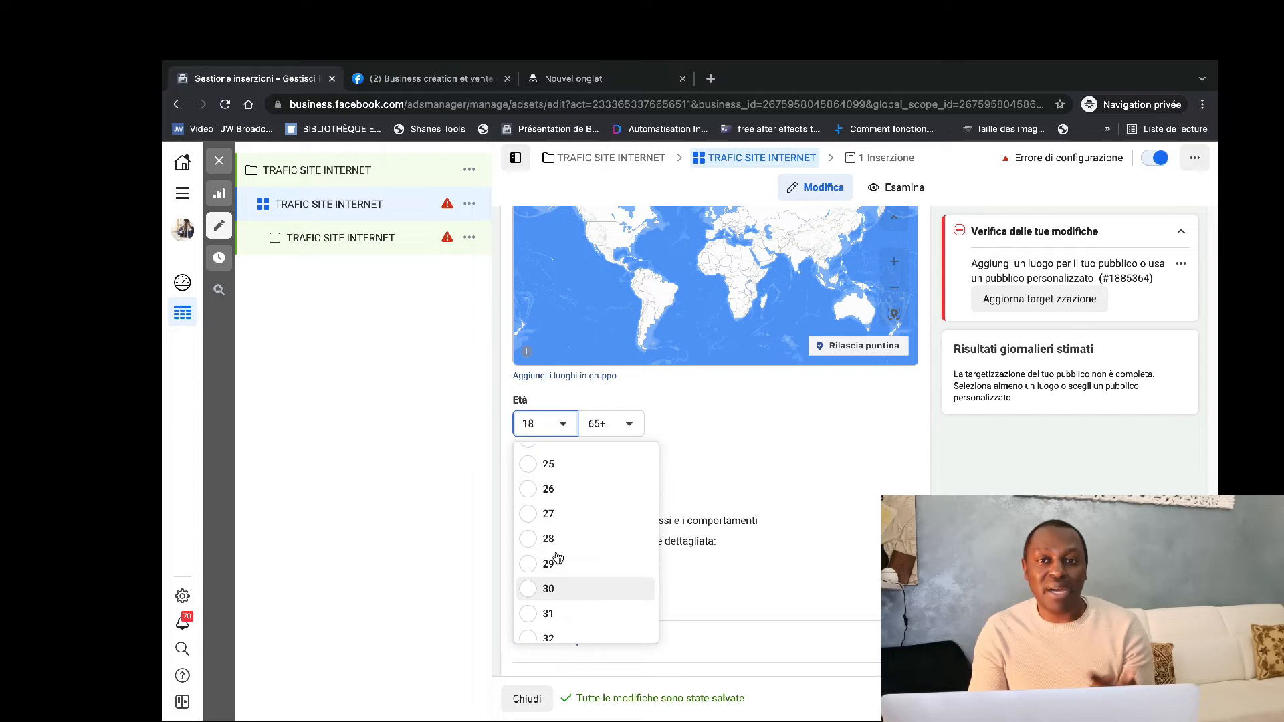
click(530, 466)
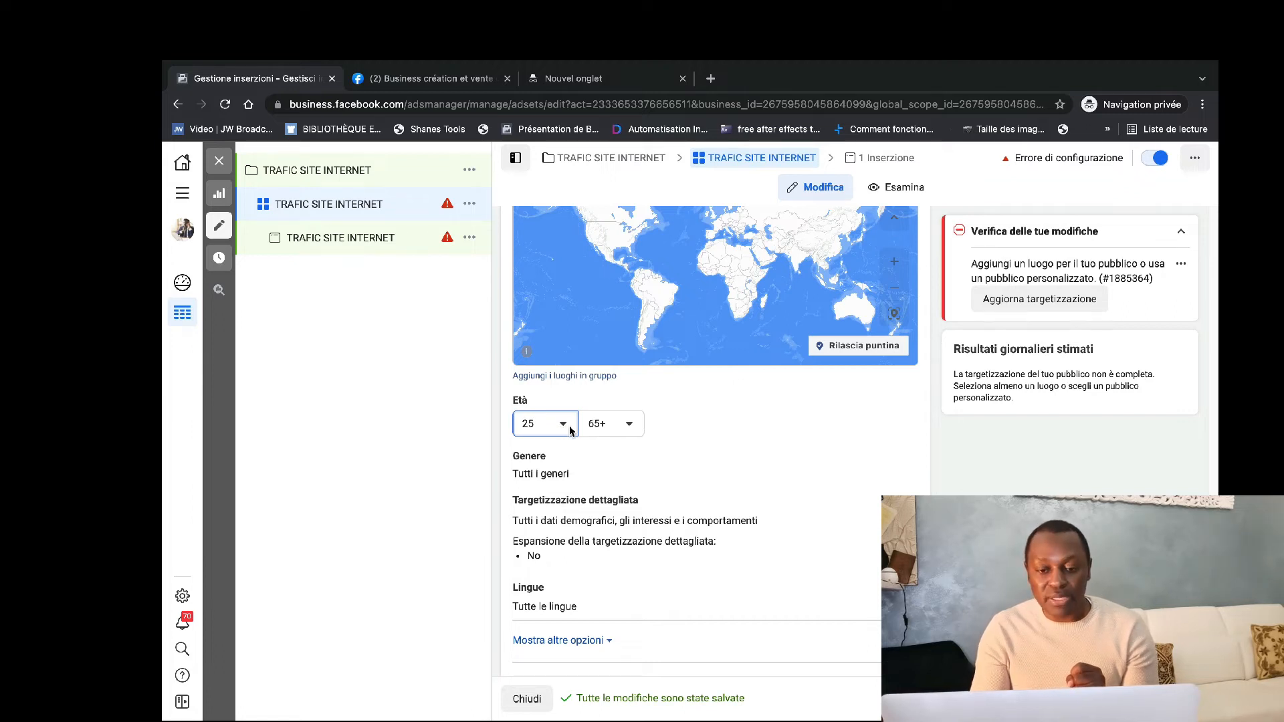
Open the gender options, keeping Tutti, and add the MLM interest to the audience's detailed targeting.
scroll(655, 431, down, 3)
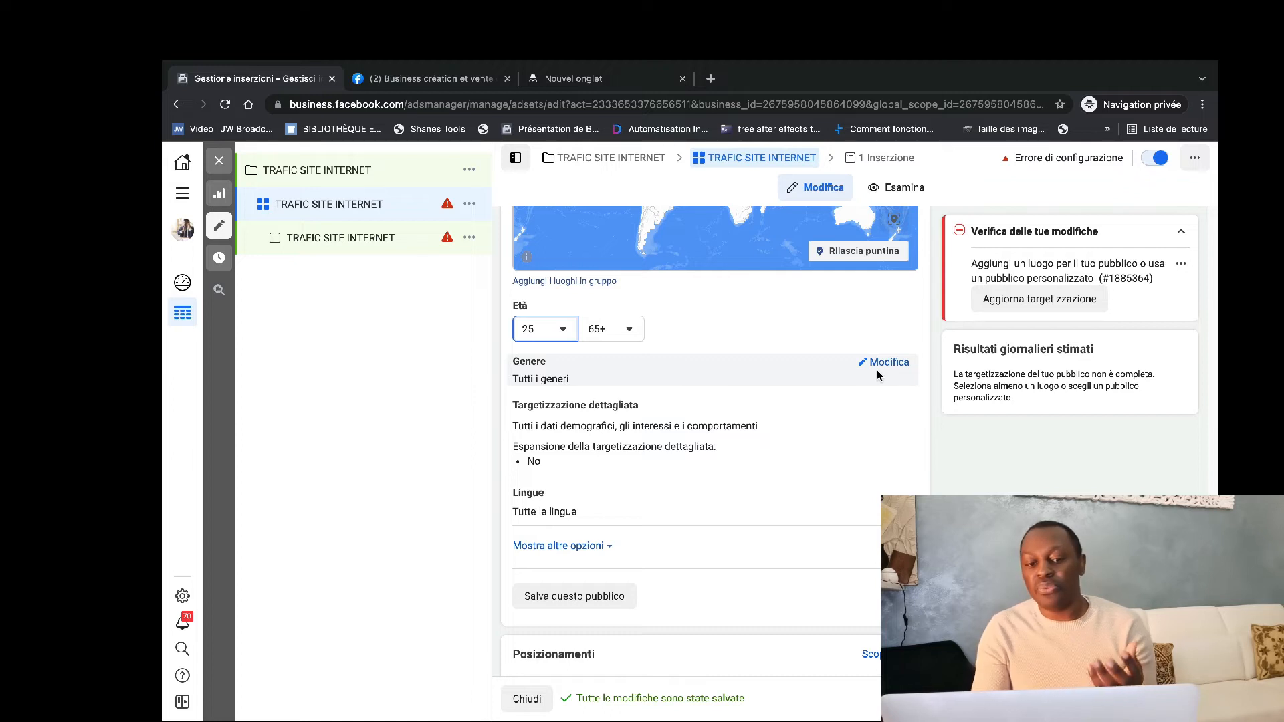
click(878, 373)
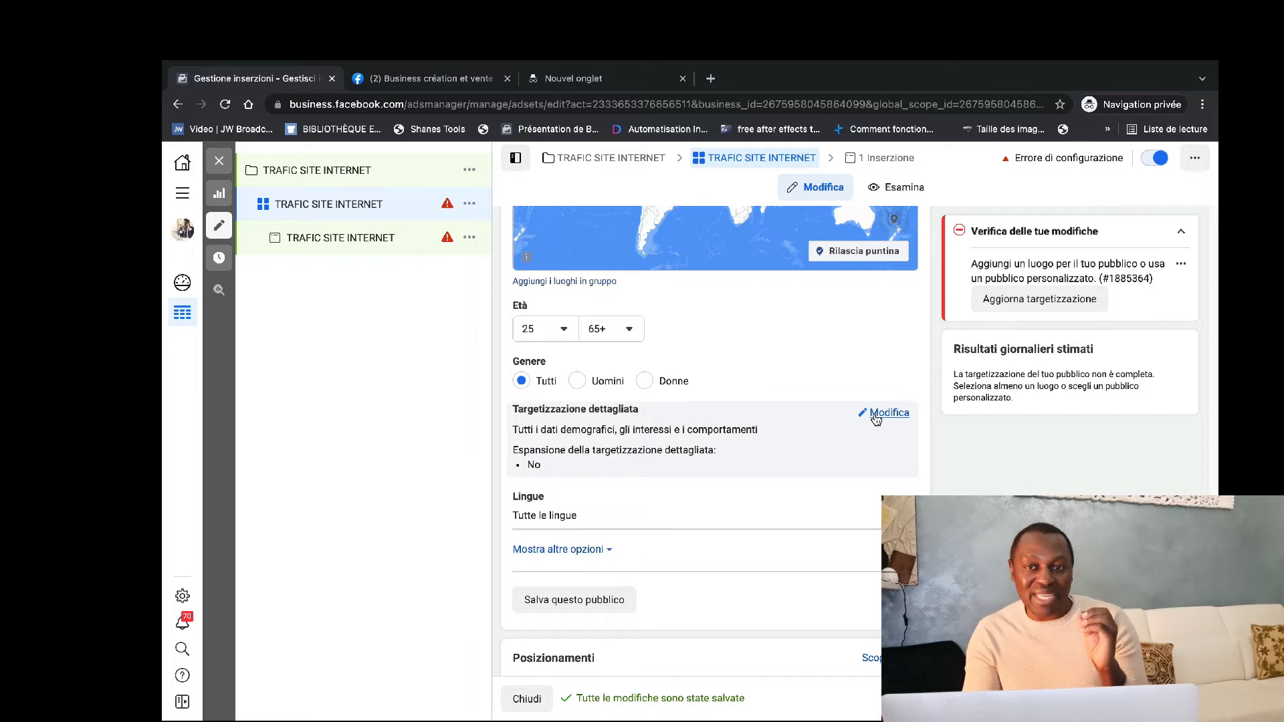
click(877, 415)
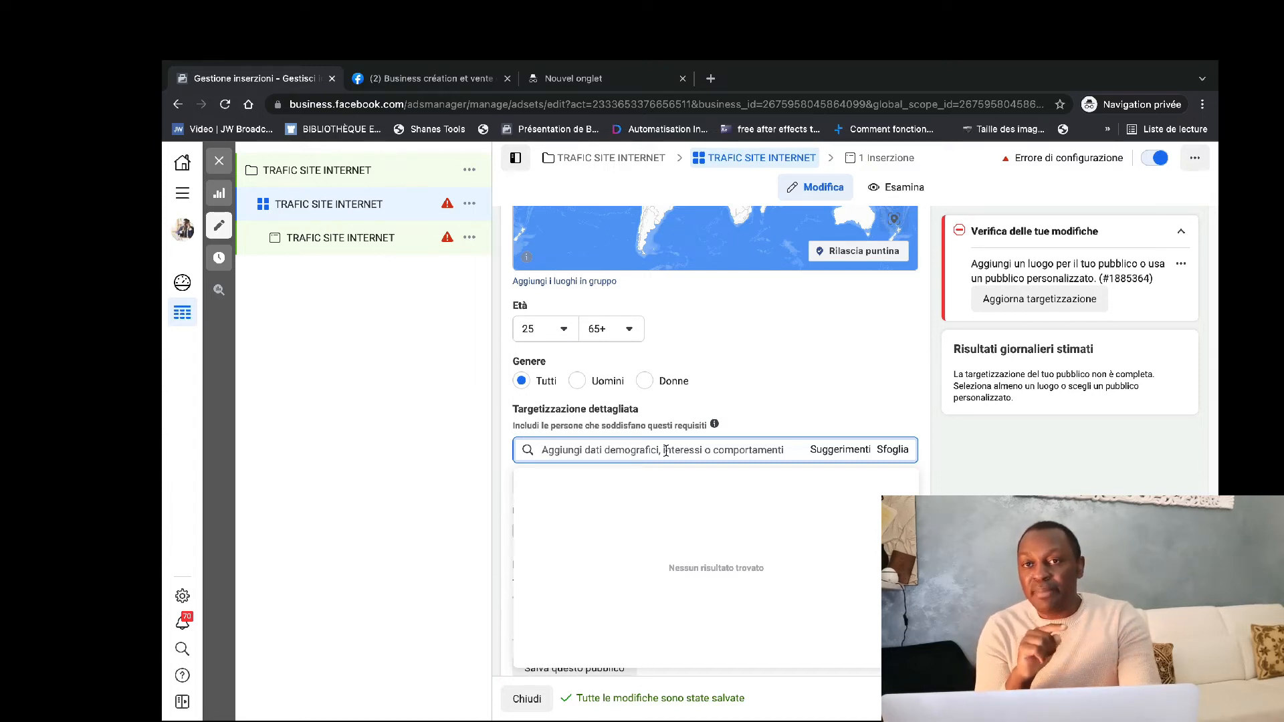
text(MLM)
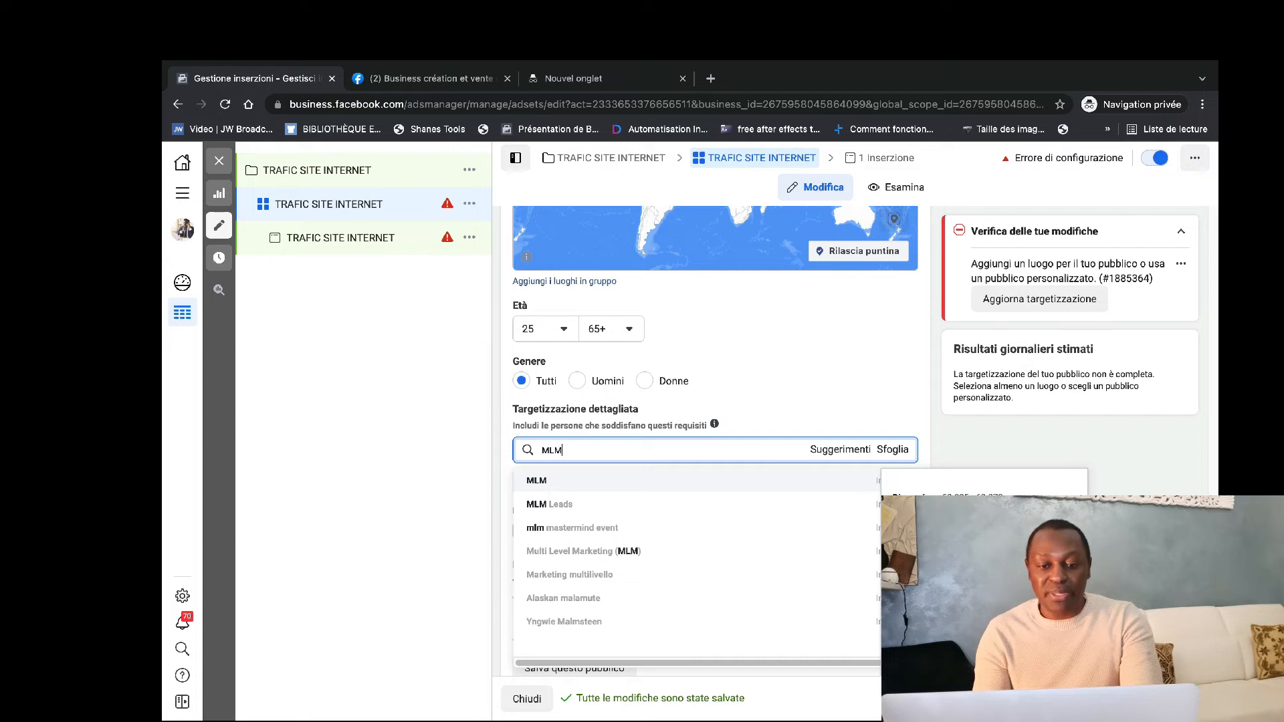
click(599, 480)
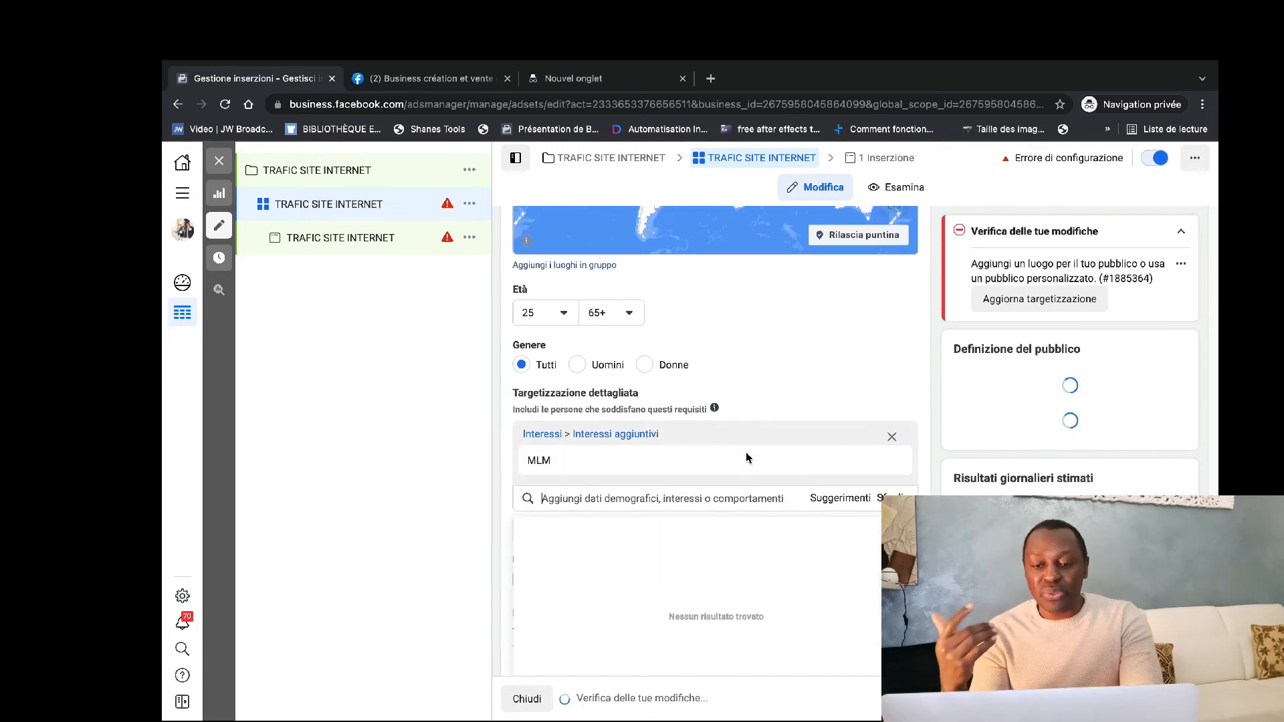
Add the suggested employer Network Marketing and the suggested interests Passive income and Lavoro da casa to the detailed targeting.
scroll(745, 453, down, 1)
mouse_move(730, 399)
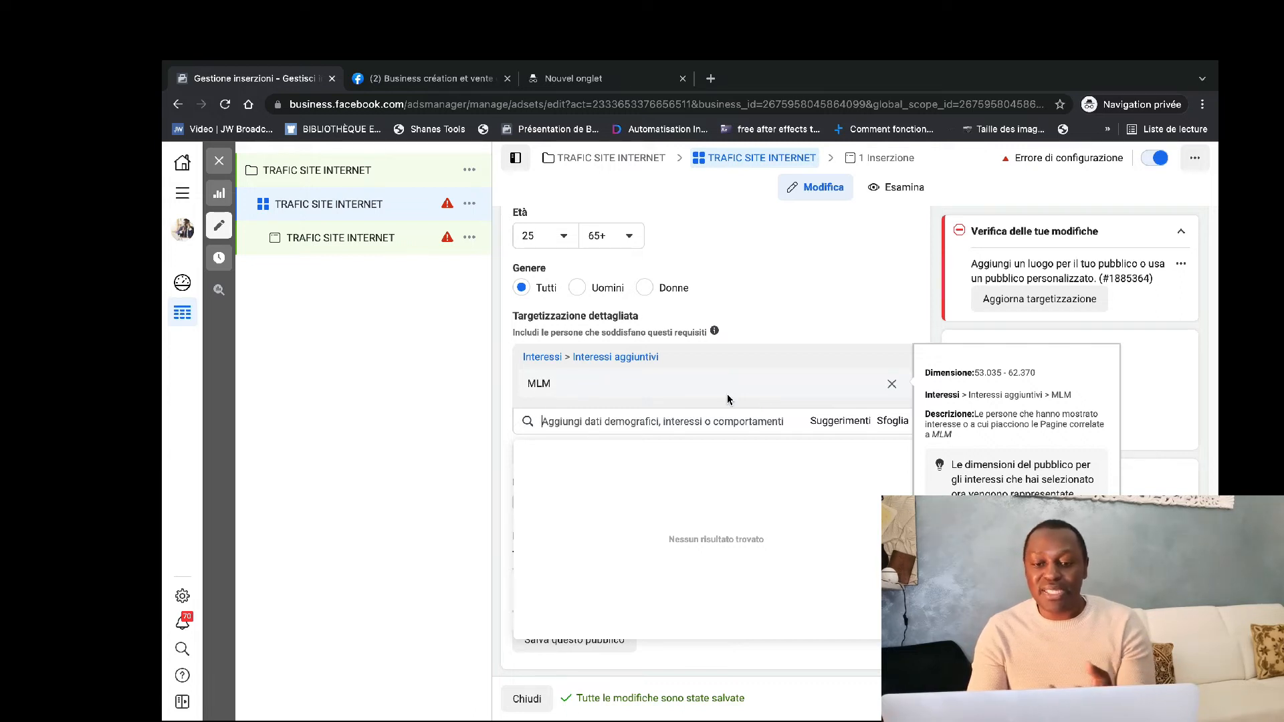
click(835, 422)
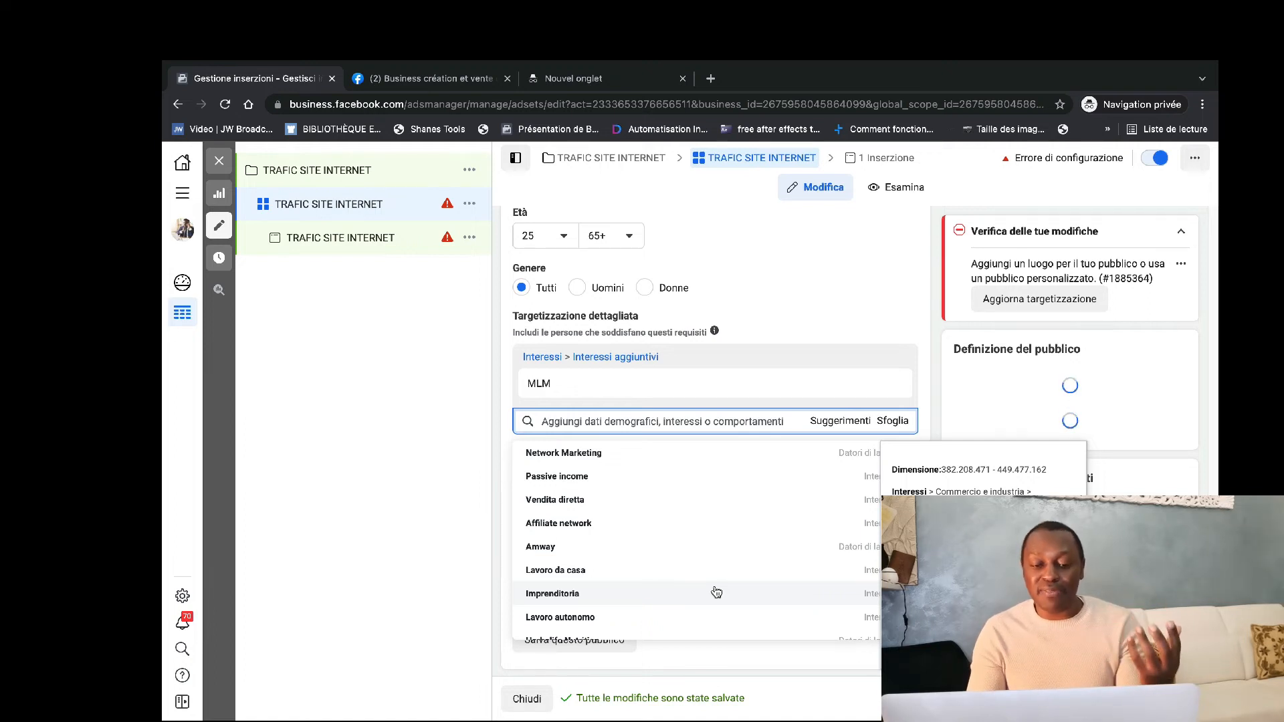
click(700, 457)
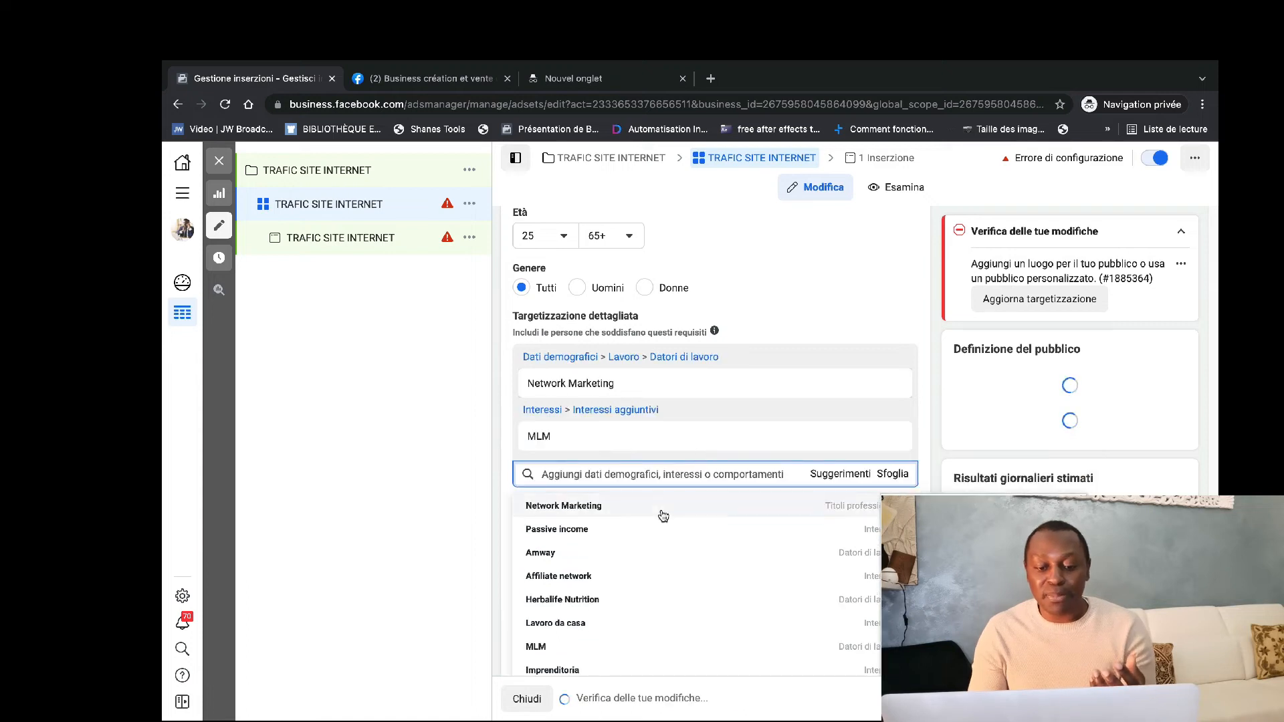
click(629, 529)
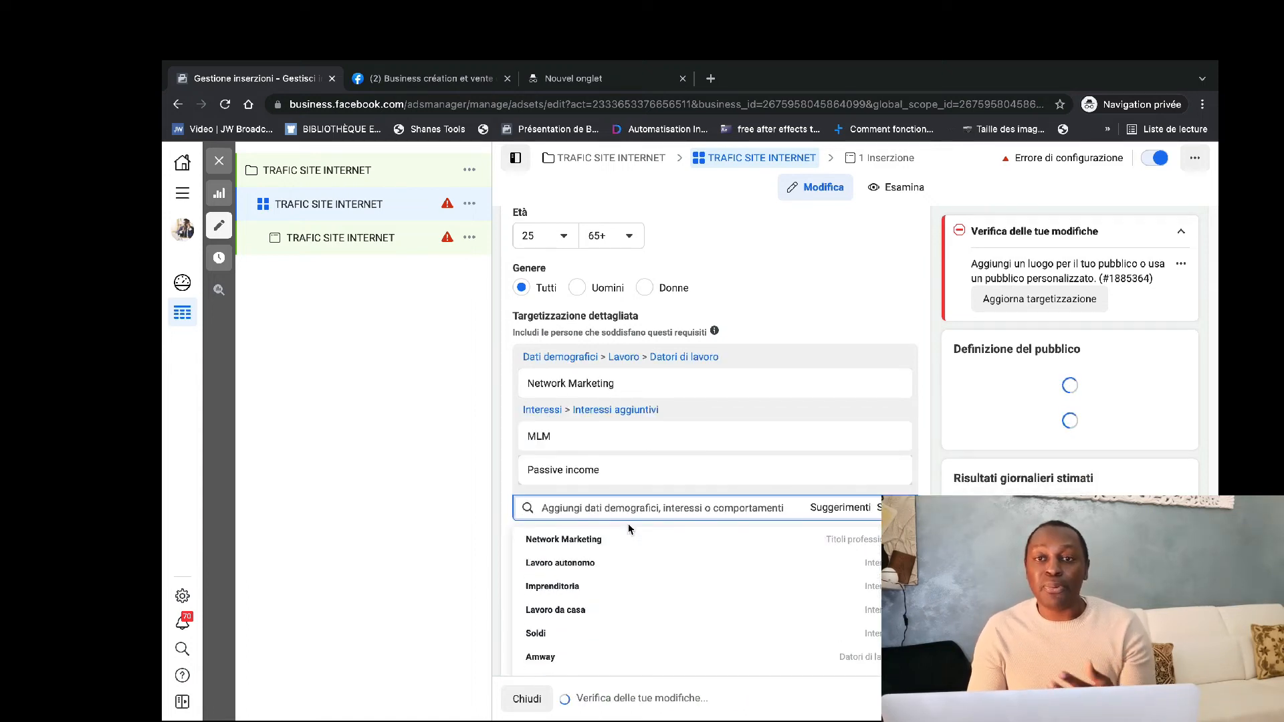
click(619, 609)
Add the suggested interests Imprenditoria and Reddito to the detailed targeting and close the suggestions.
scroll(630, 595, down, 1)
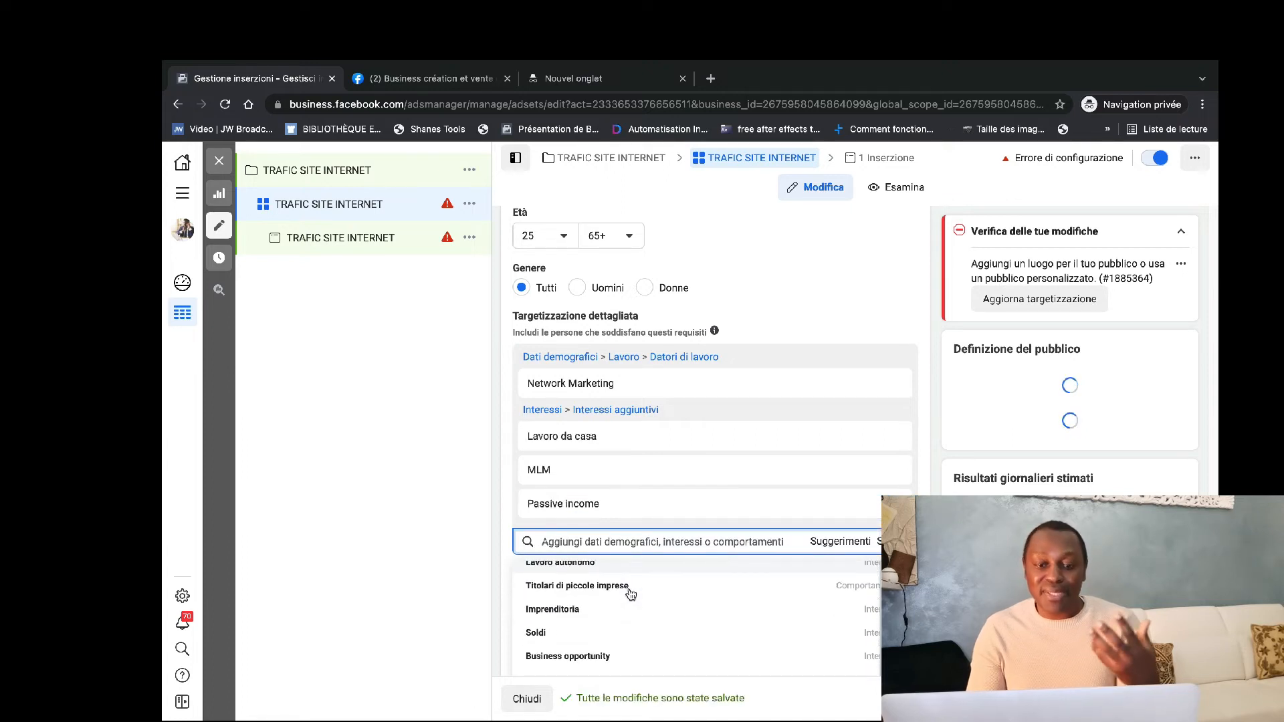
click(603, 607)
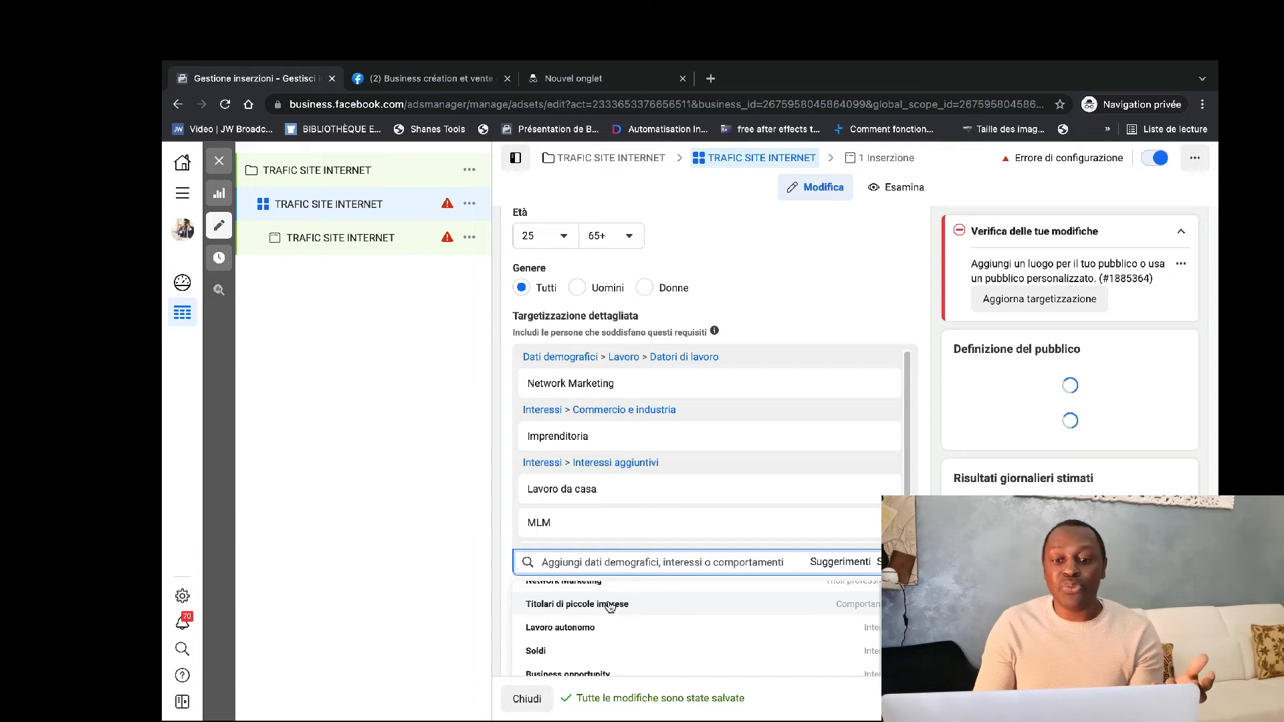
scroll(609, 606, up, 1)
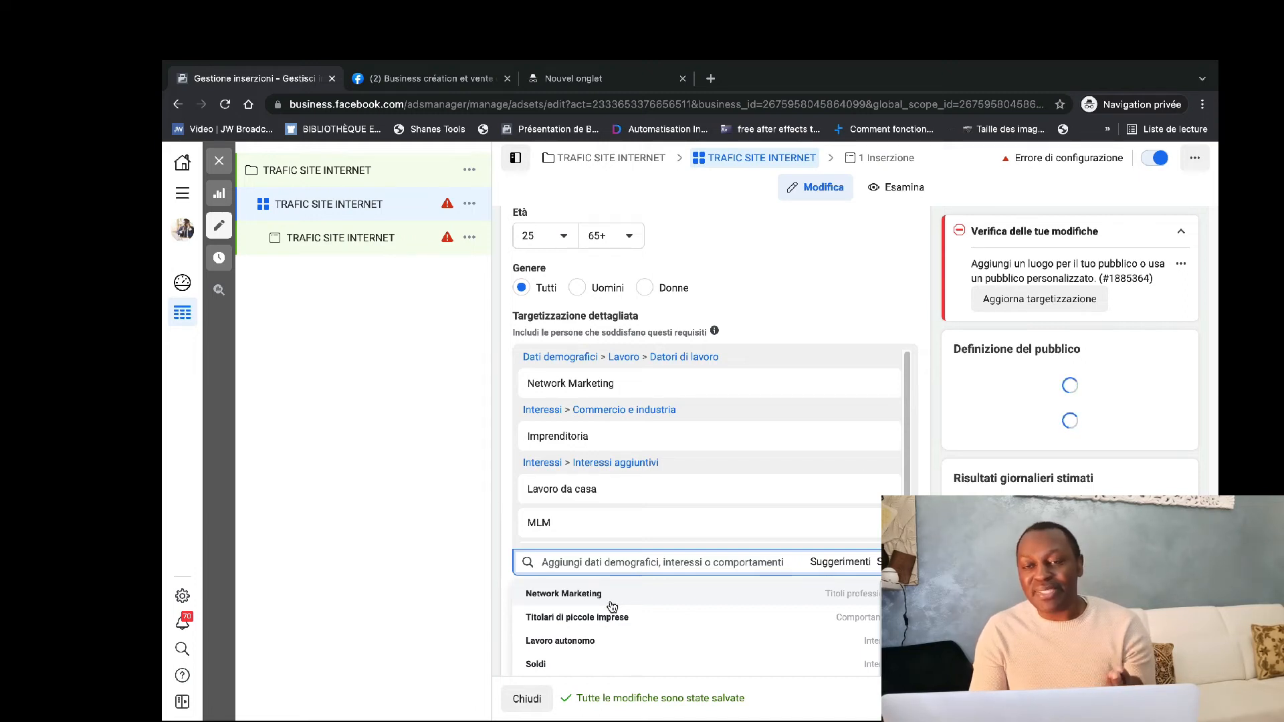
scroll(611, 639, down, 5)
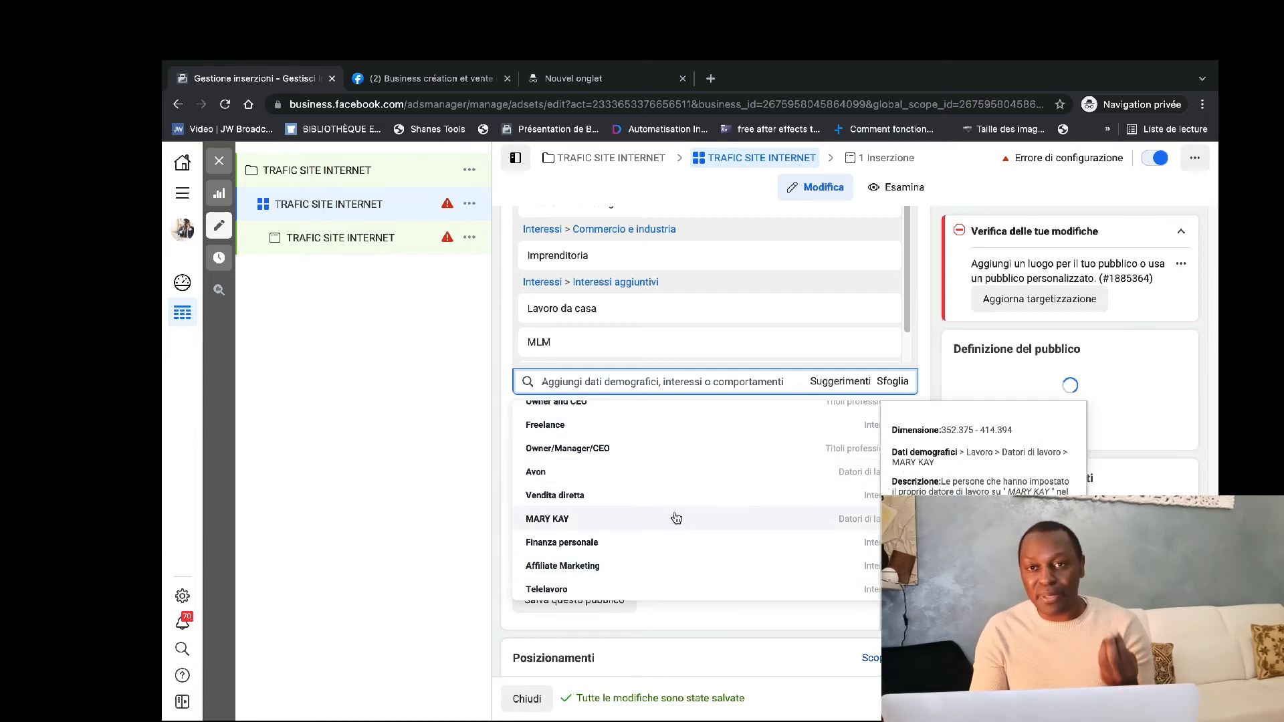
scroll(675, 518, up, 1)
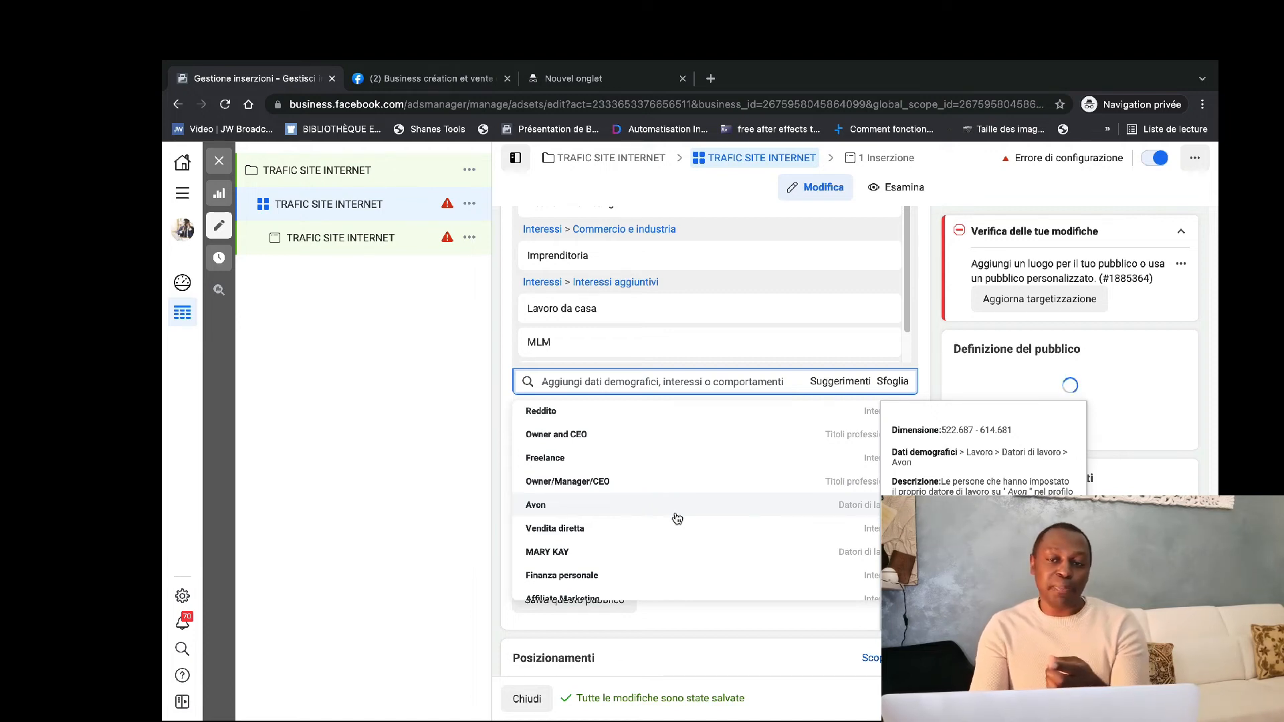
click(683, 421)
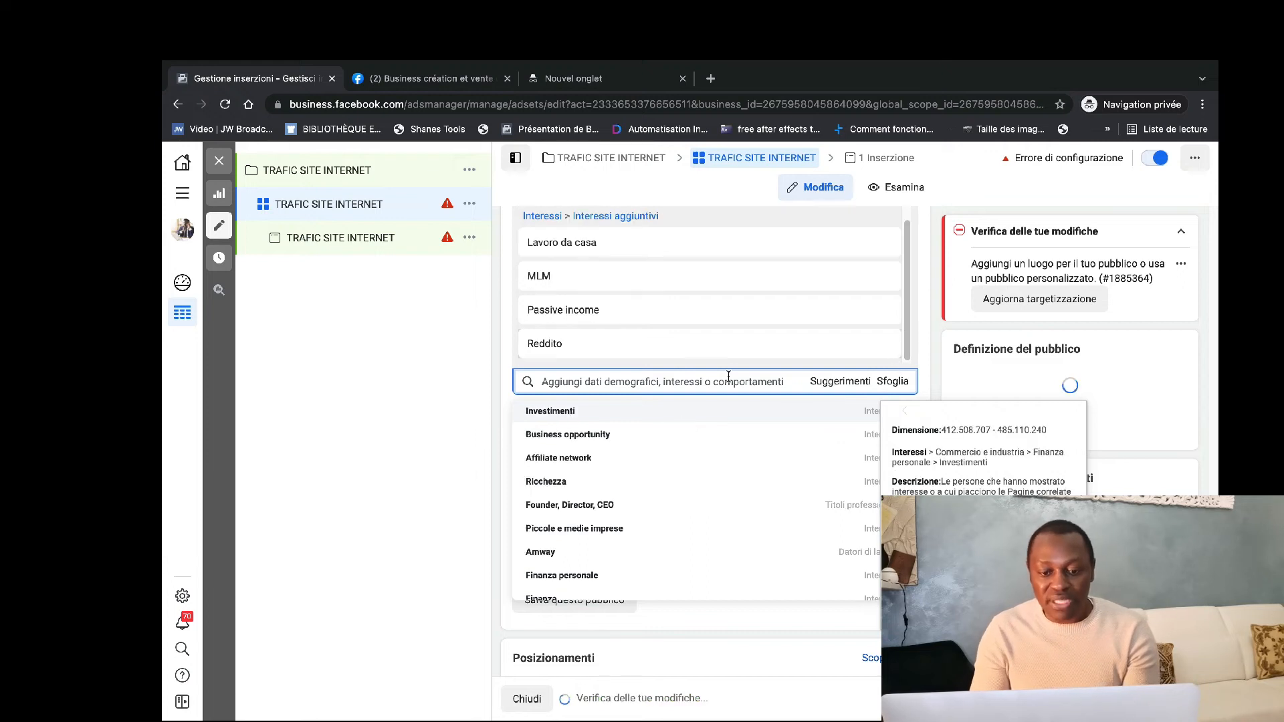
click(505, 362)
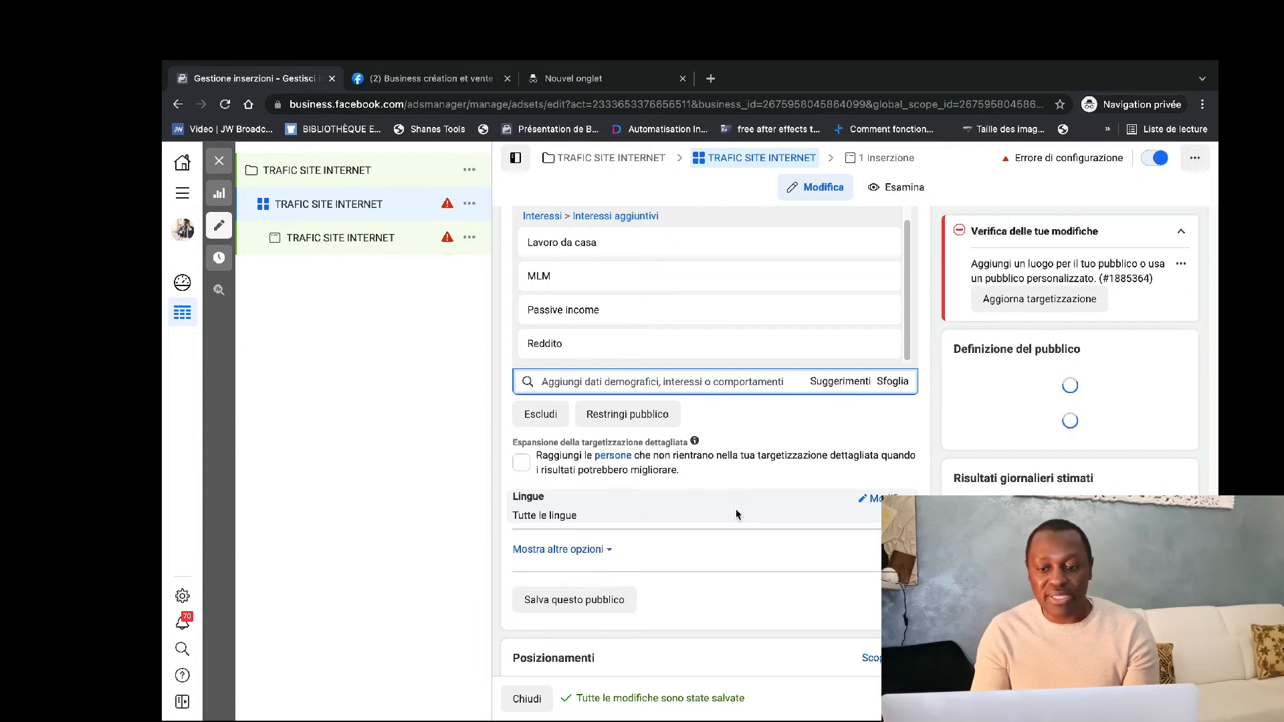
Restrict the audience's languages to Francese (tutte le varietà).
scroll(709, 516, down, 1)
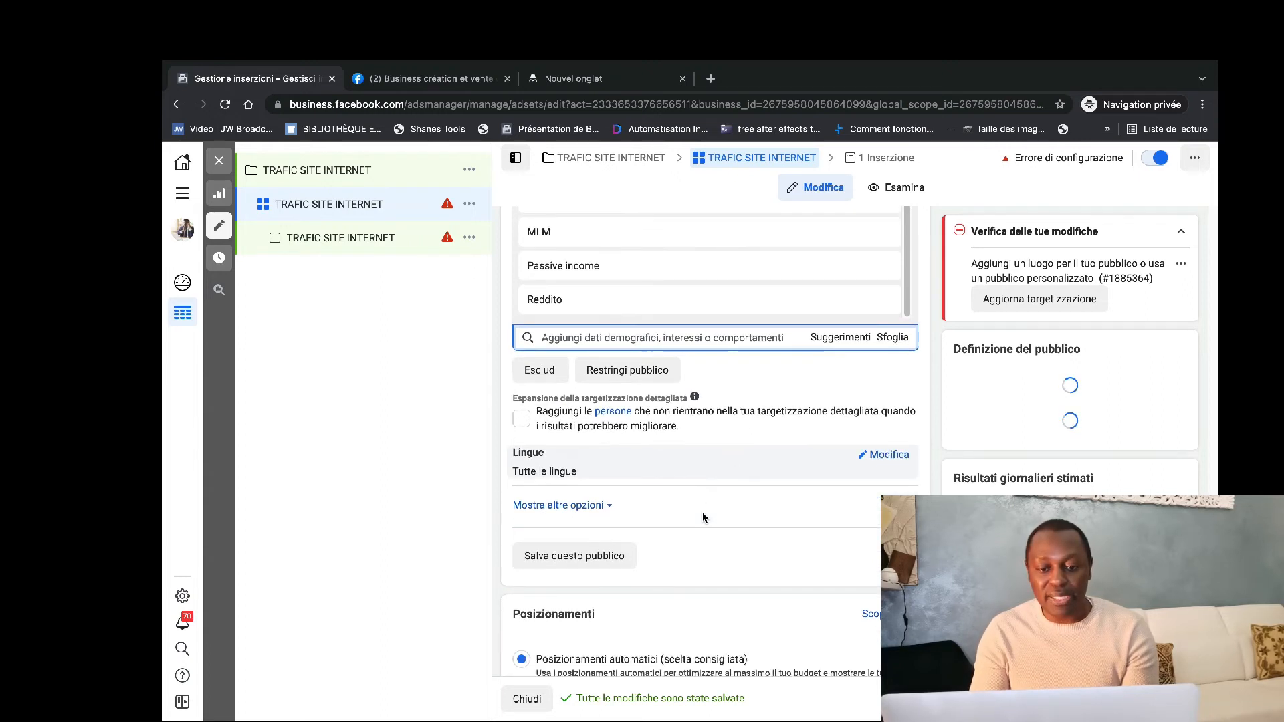
scroll(702, 517, down, 1)
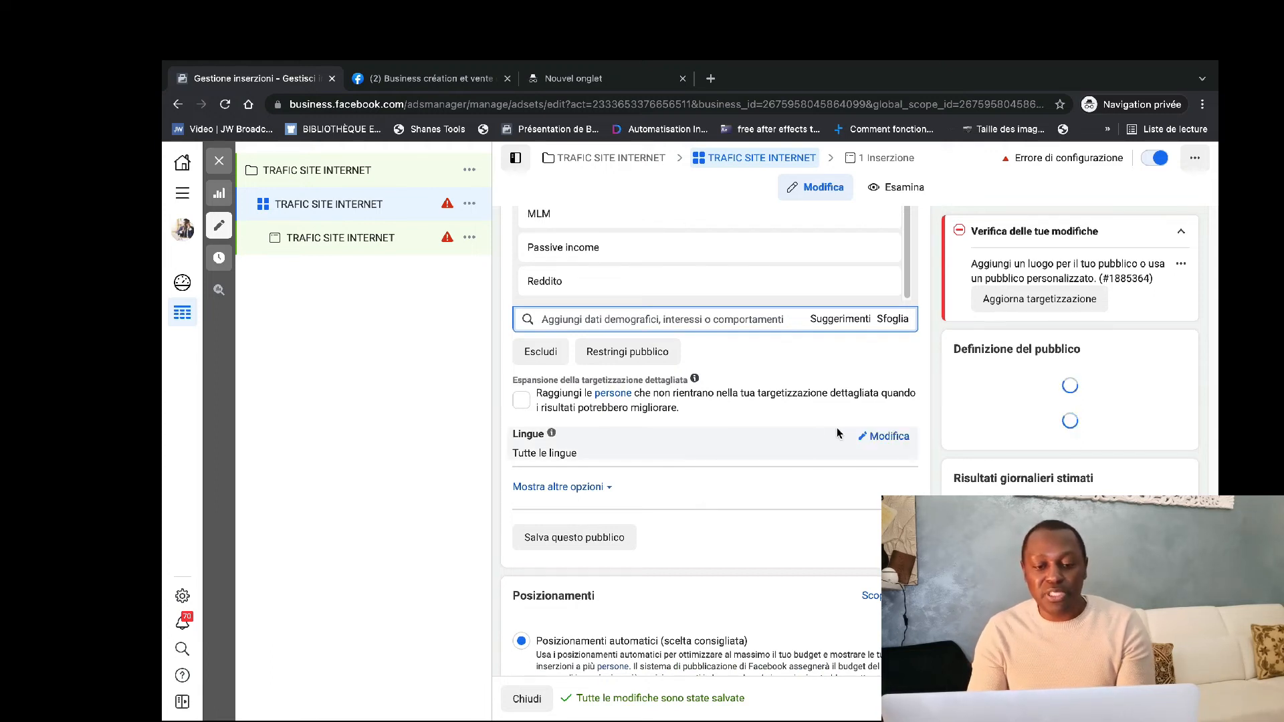
click(873, 438)
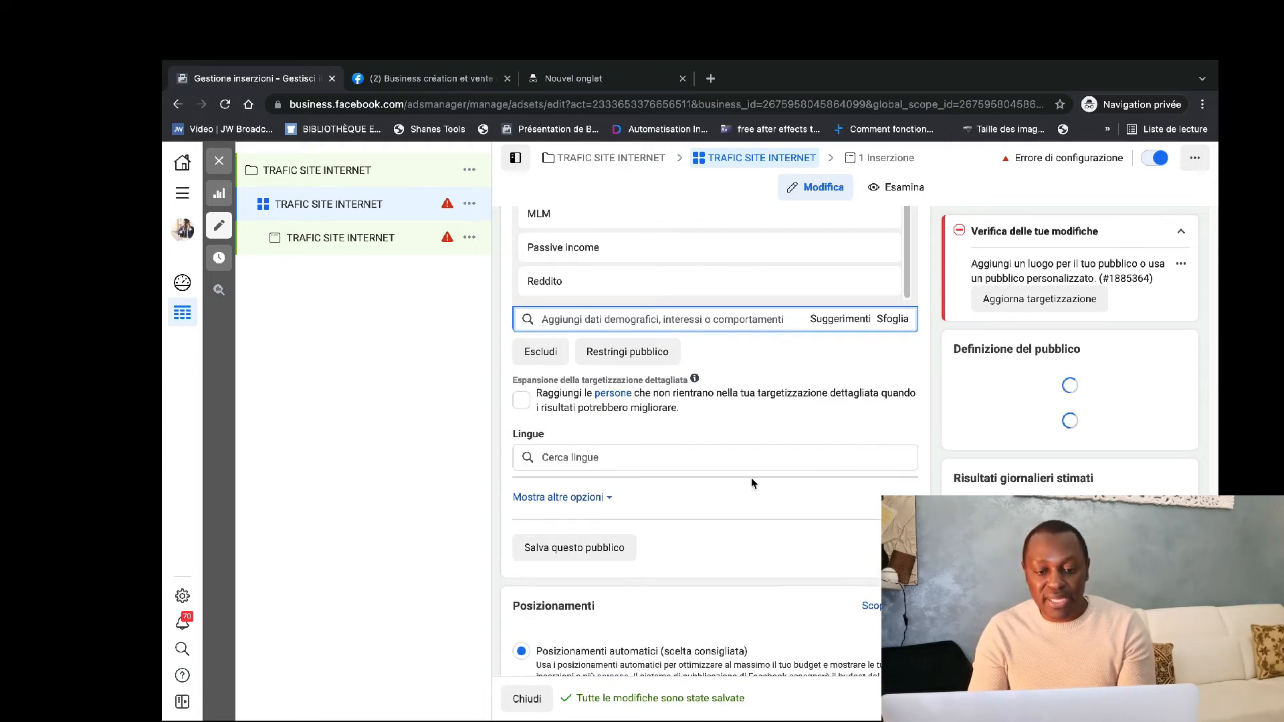
click(618, 458)
text(F)
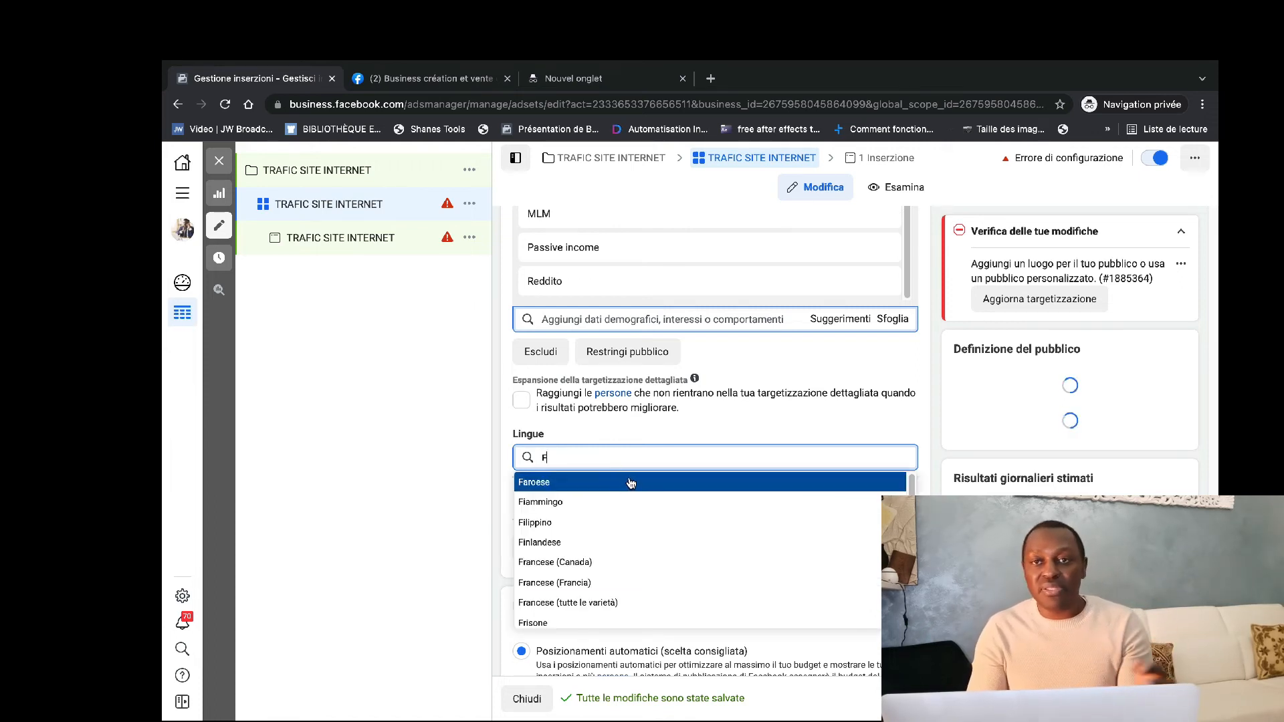
text(R)
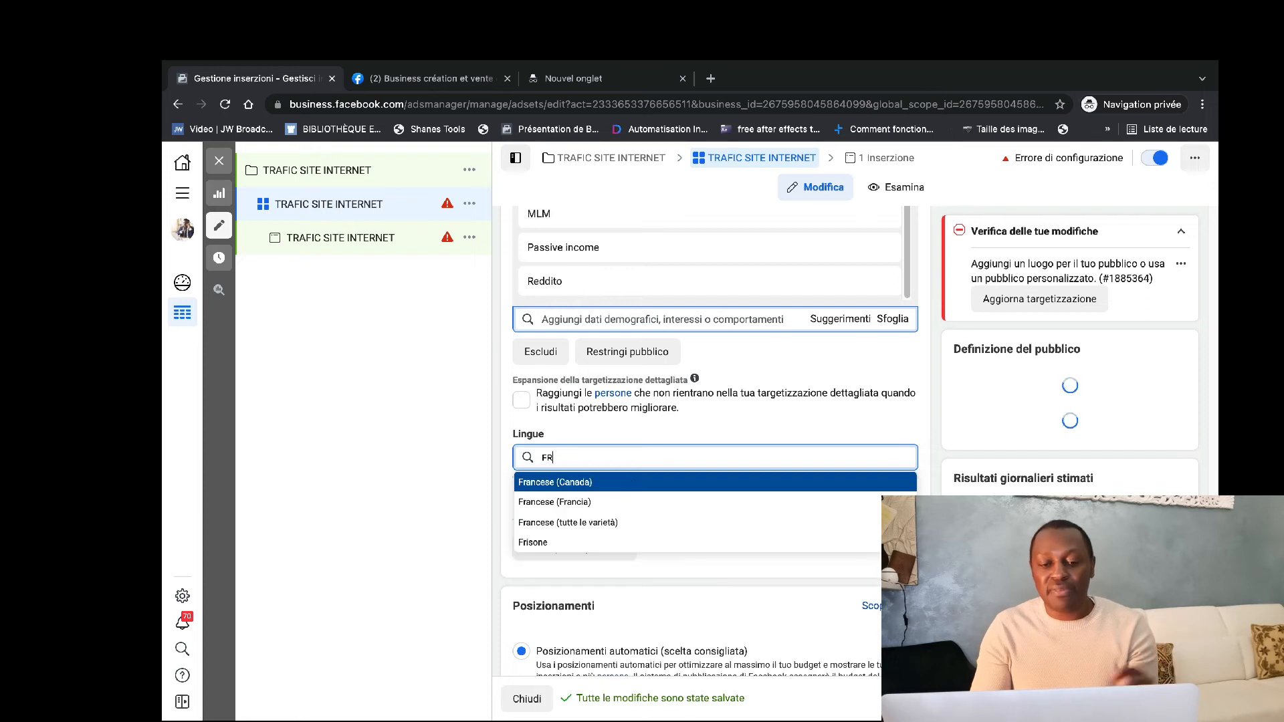
click(646, 524)
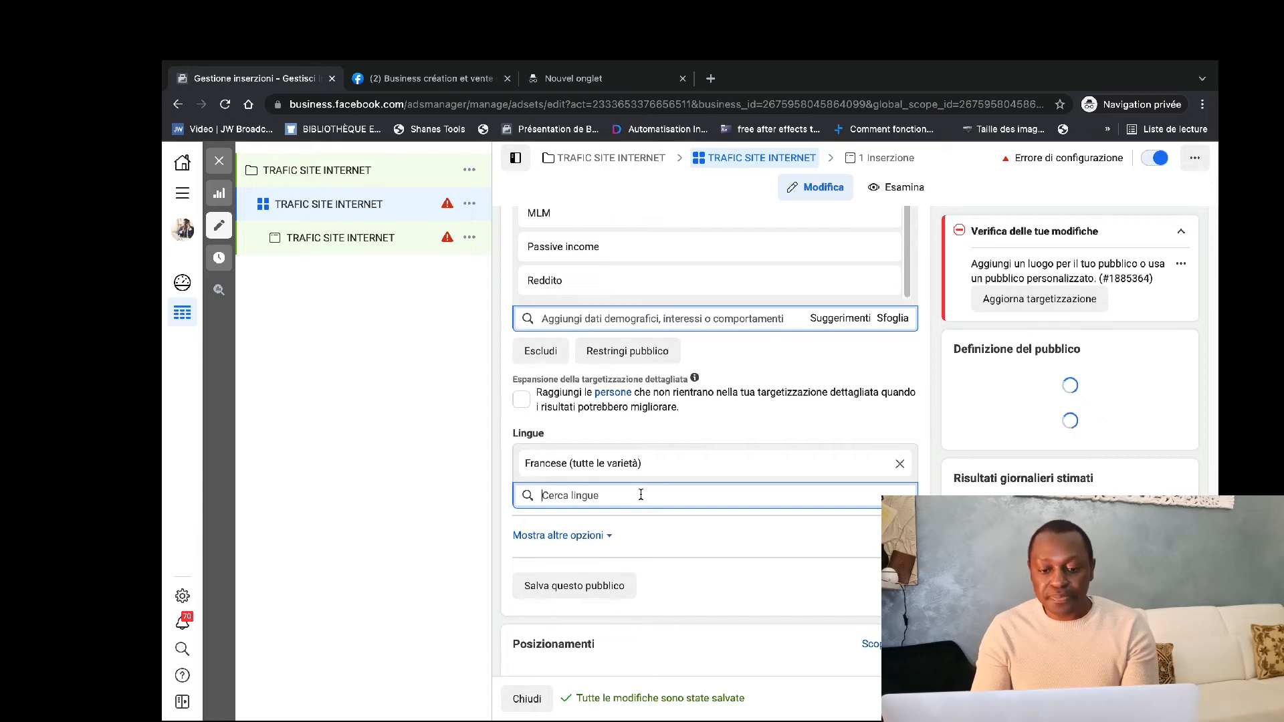
Include the country Camerun in the audience's locations.
scroll(641, 495, down, 3)
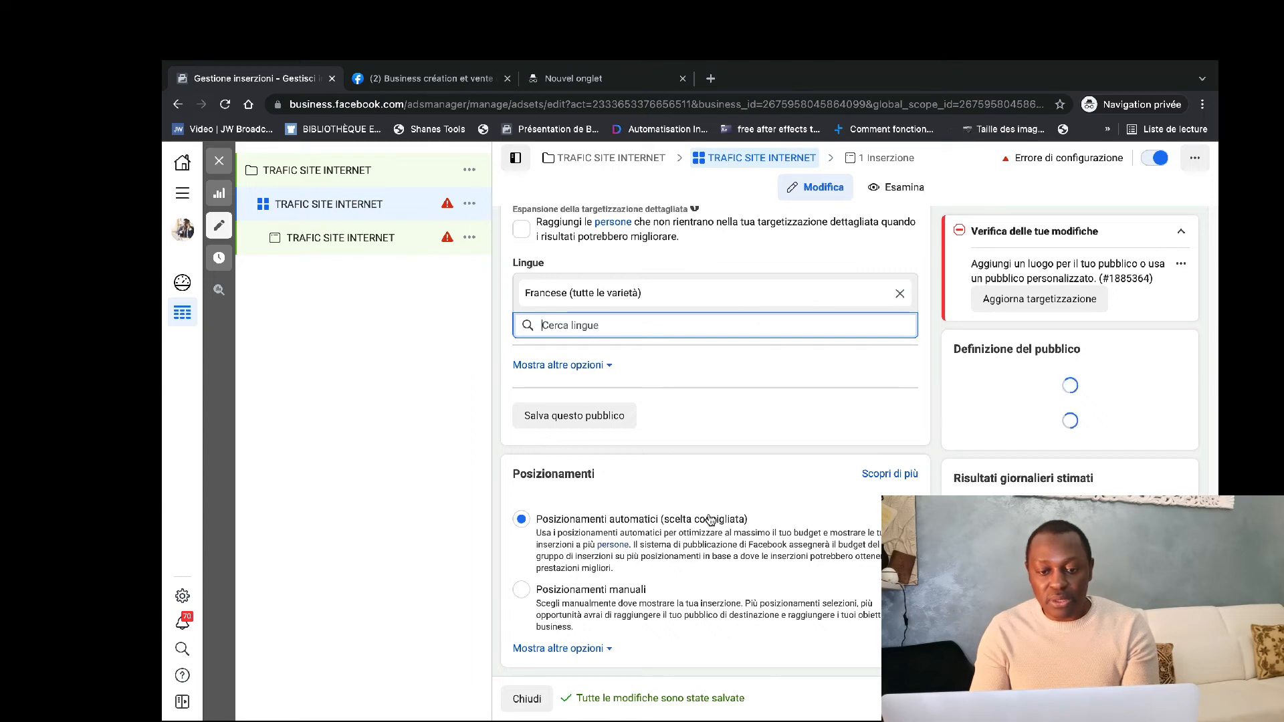
scroll(709, 518, up, 10)
scroll(711, 520, down, 2)
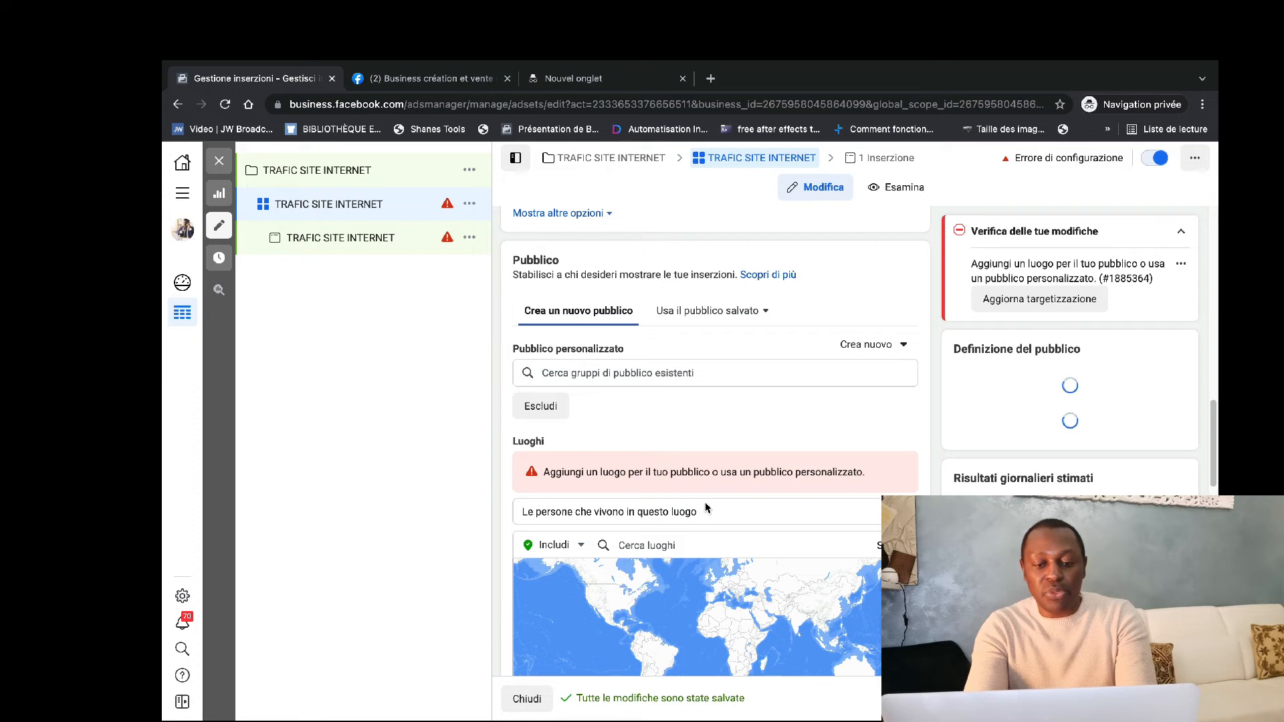
scroll(777, 493, down, 1)
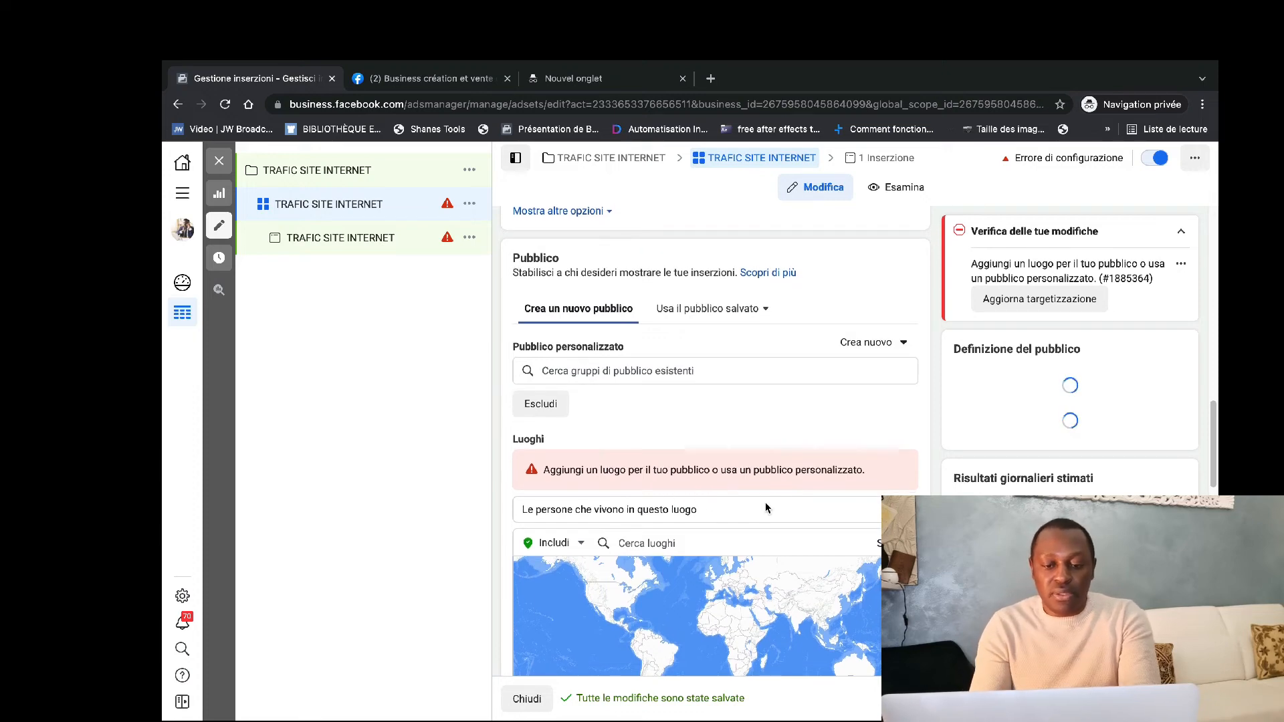
scroll(756, 506, down, 1)
click(701, 495)
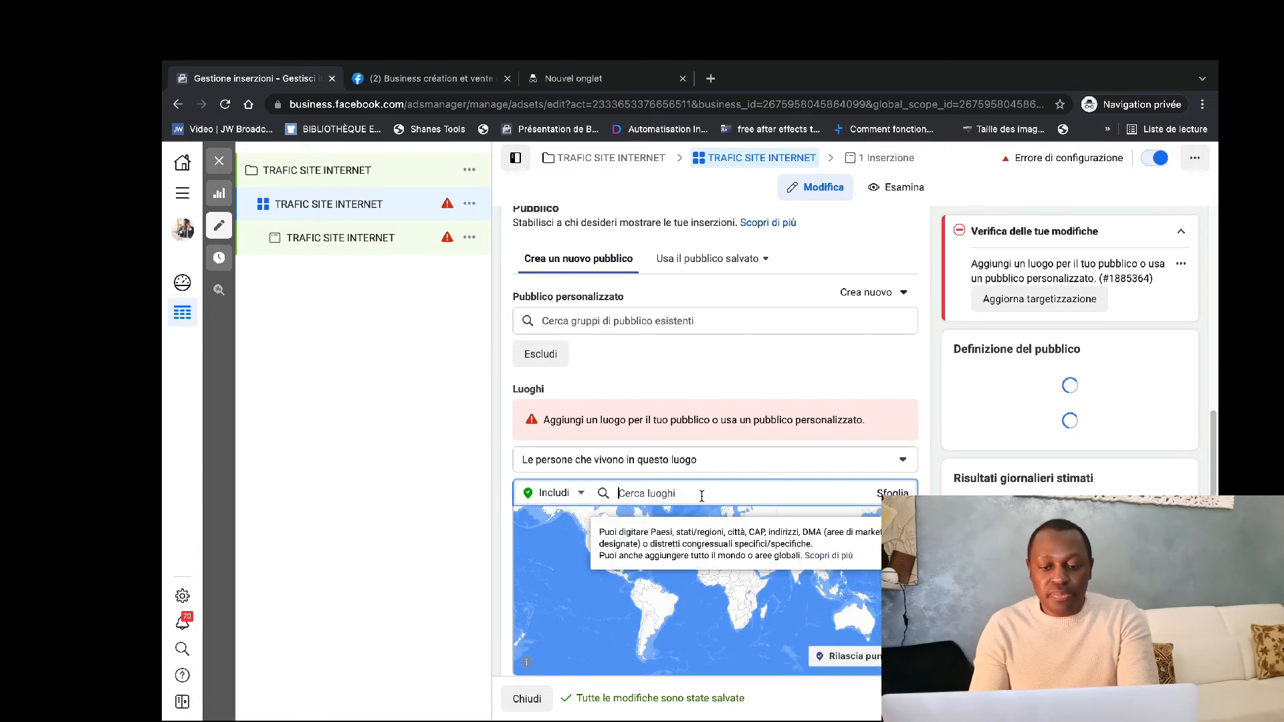
text(CAMR)
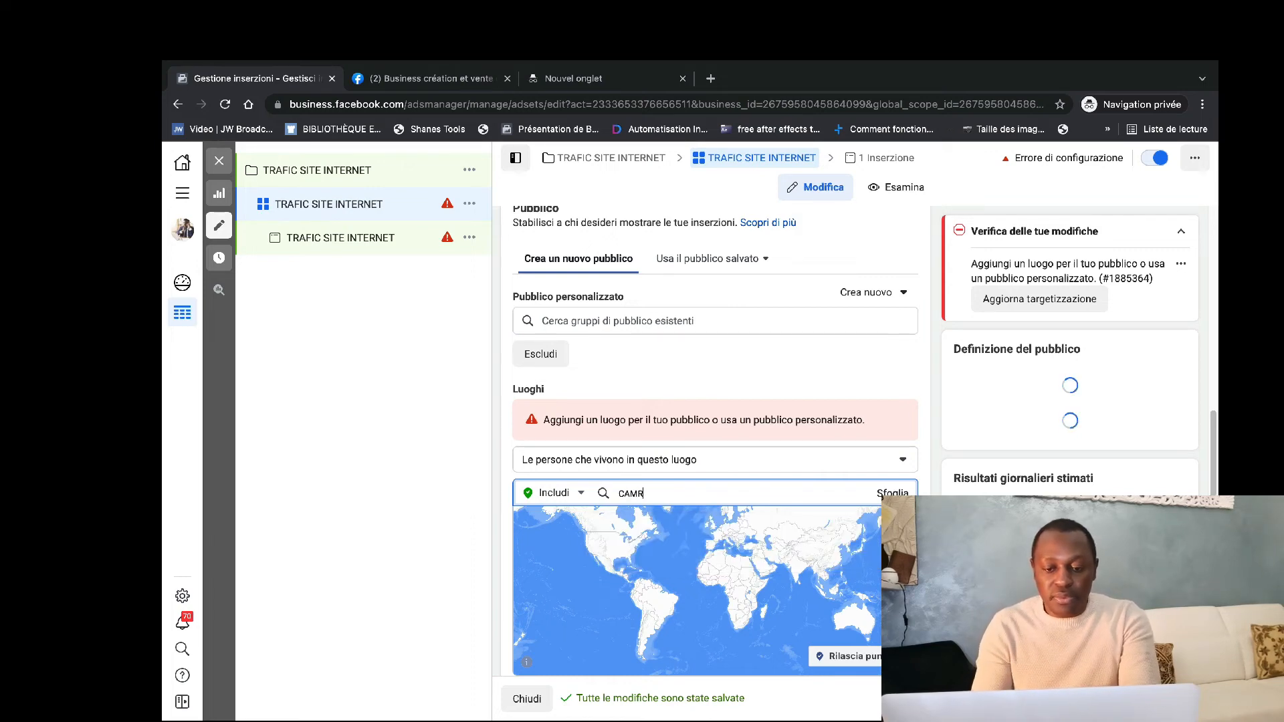
text(E)
key(BackSpace)
key(BackSpace)
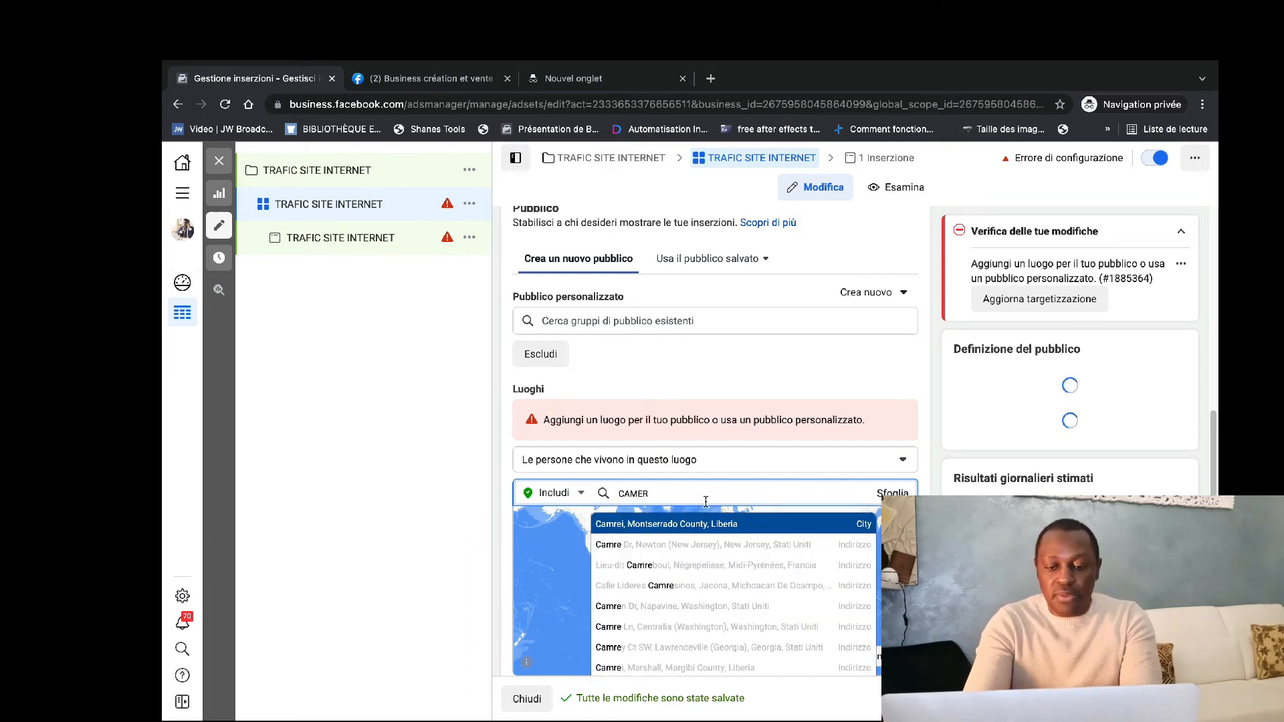
text(ER)
click(709, 523)
Include the countries Gabon and Costa d'Avorio in the audience's locations.
text(GAB)
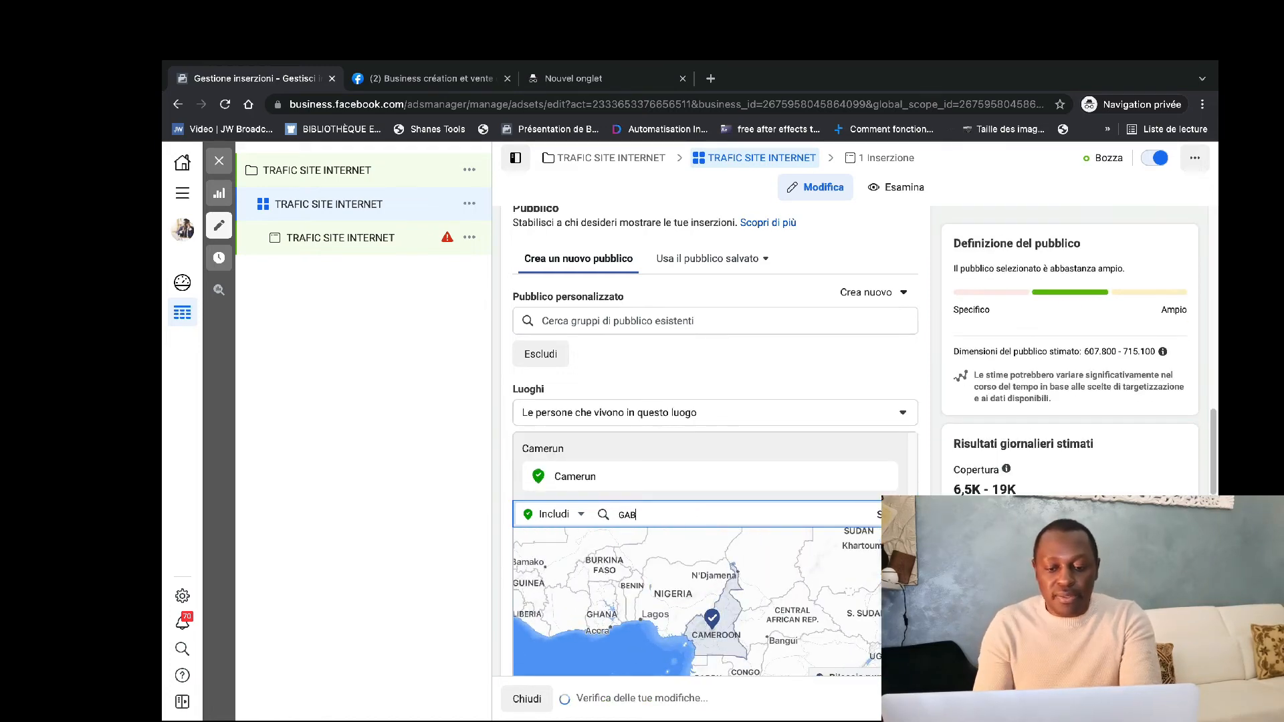
text(O)
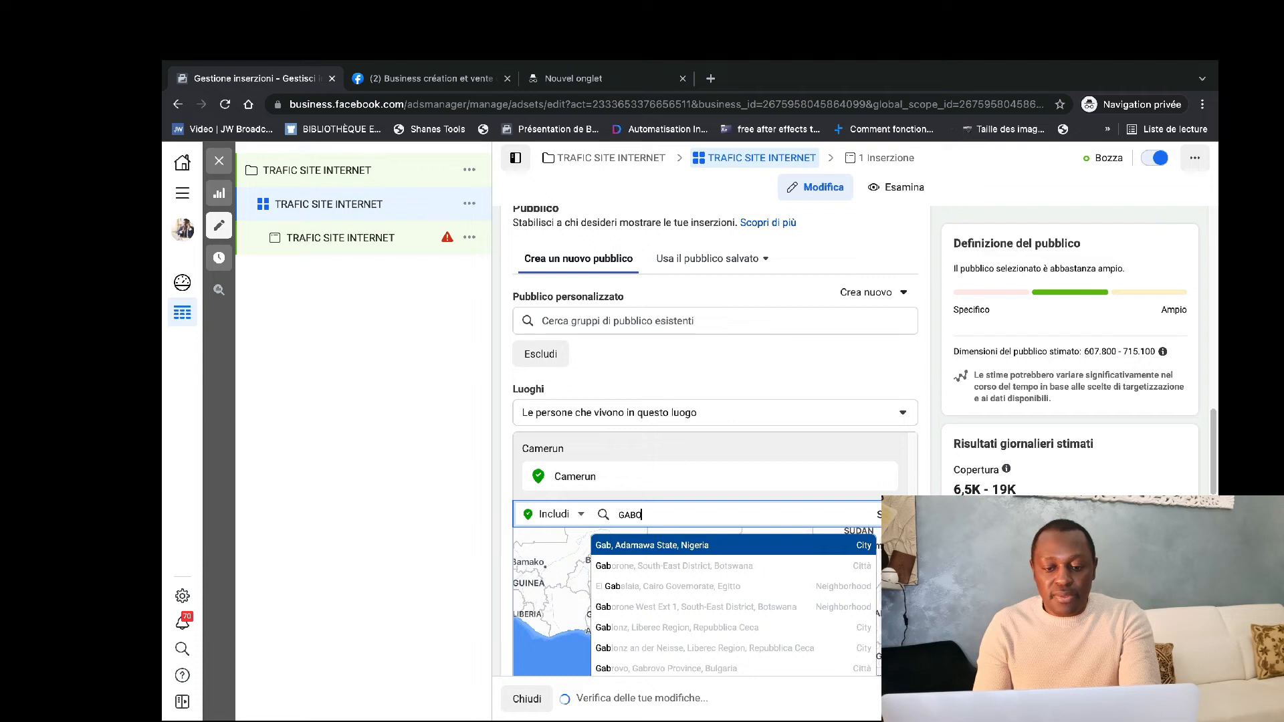
text(N)
click(669, 546)
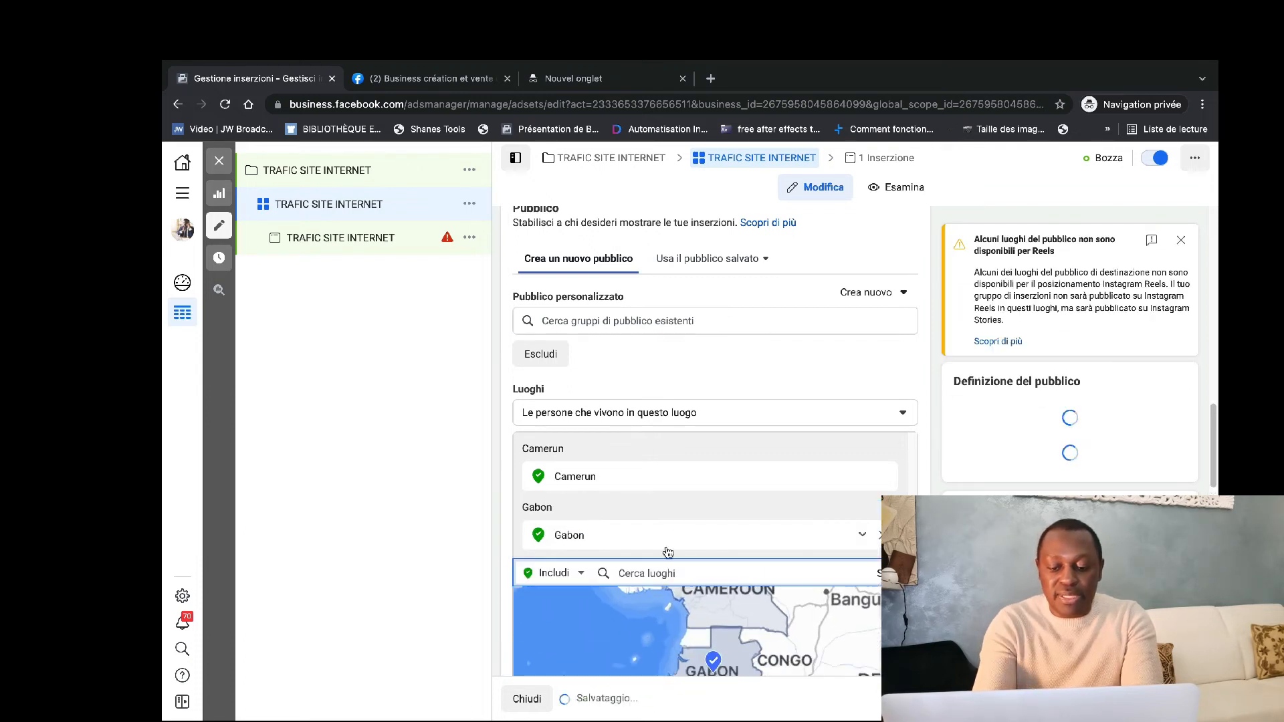
text(co)
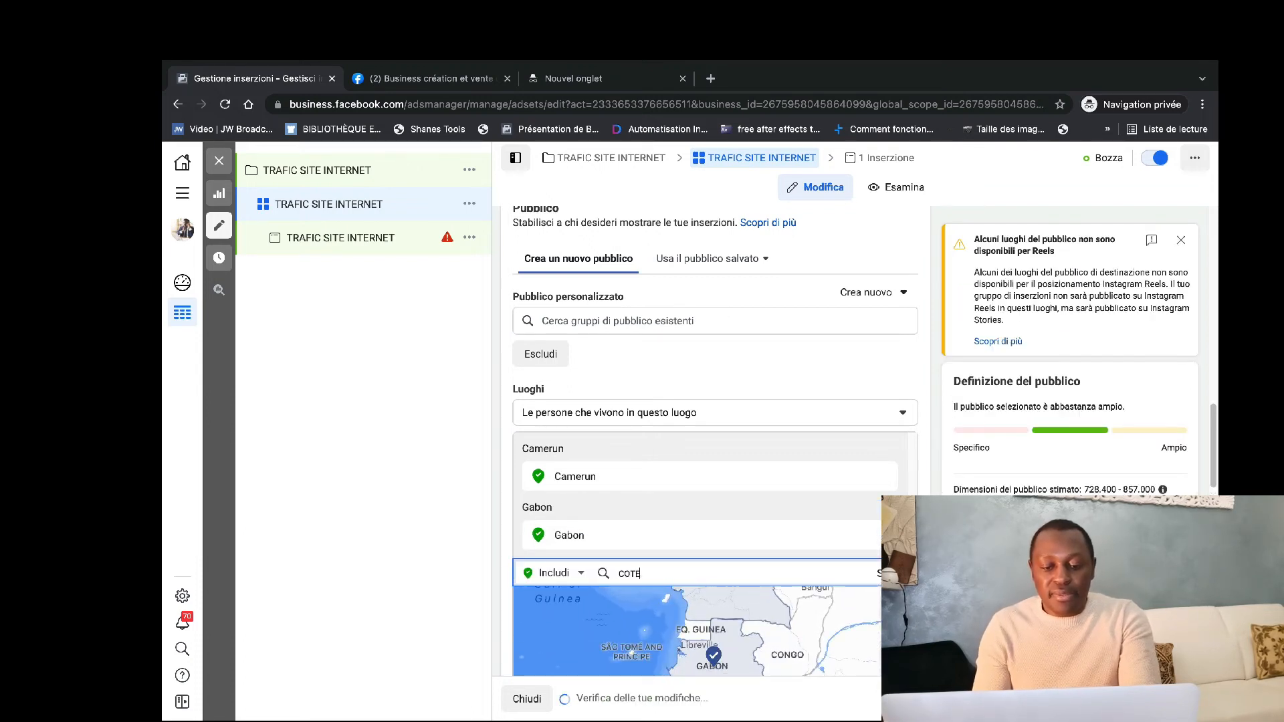
text(TE)
click(662, 602)
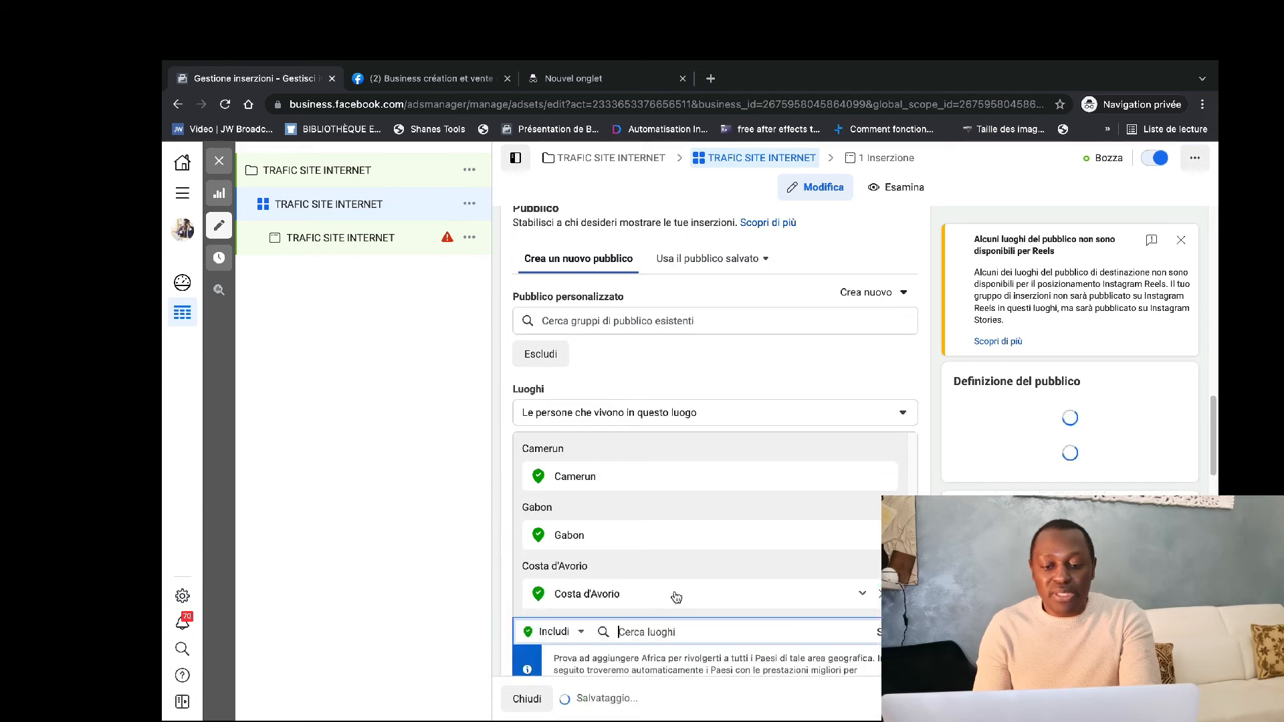
Include the country Senegal in the audience's locations.
text(SENE)
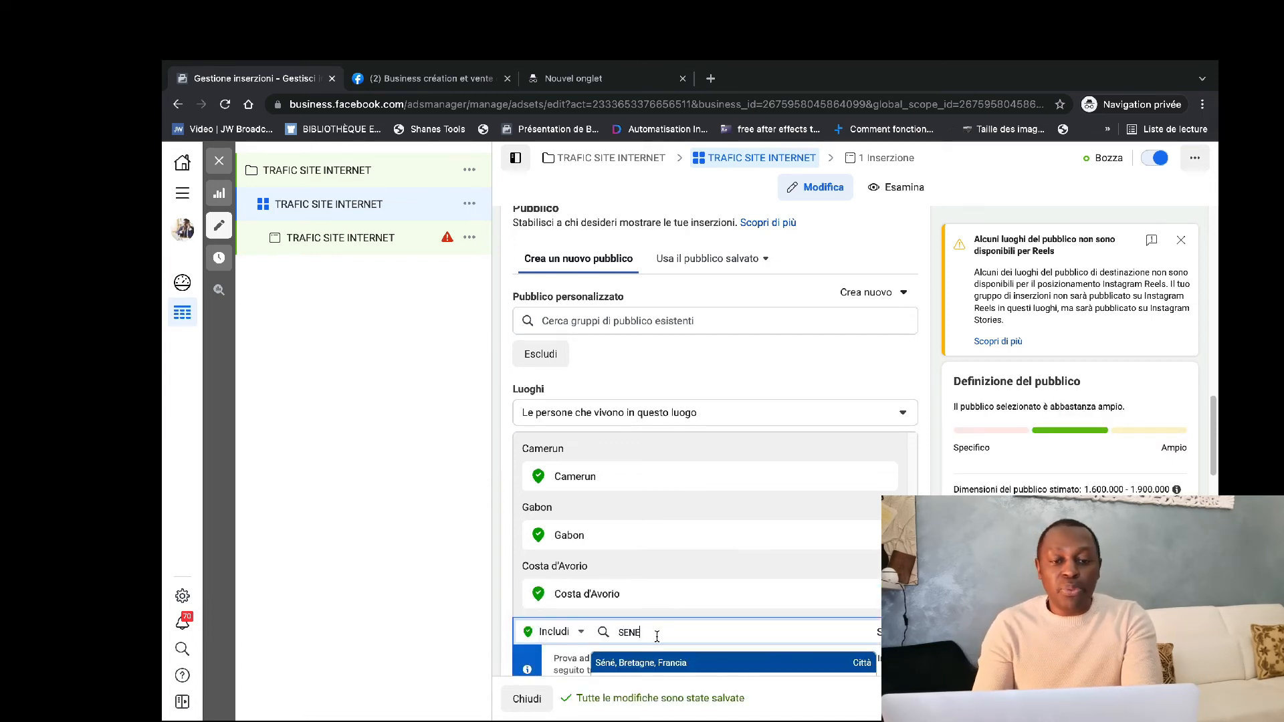
scroll(661, 649, down, 2)
text(GAL)
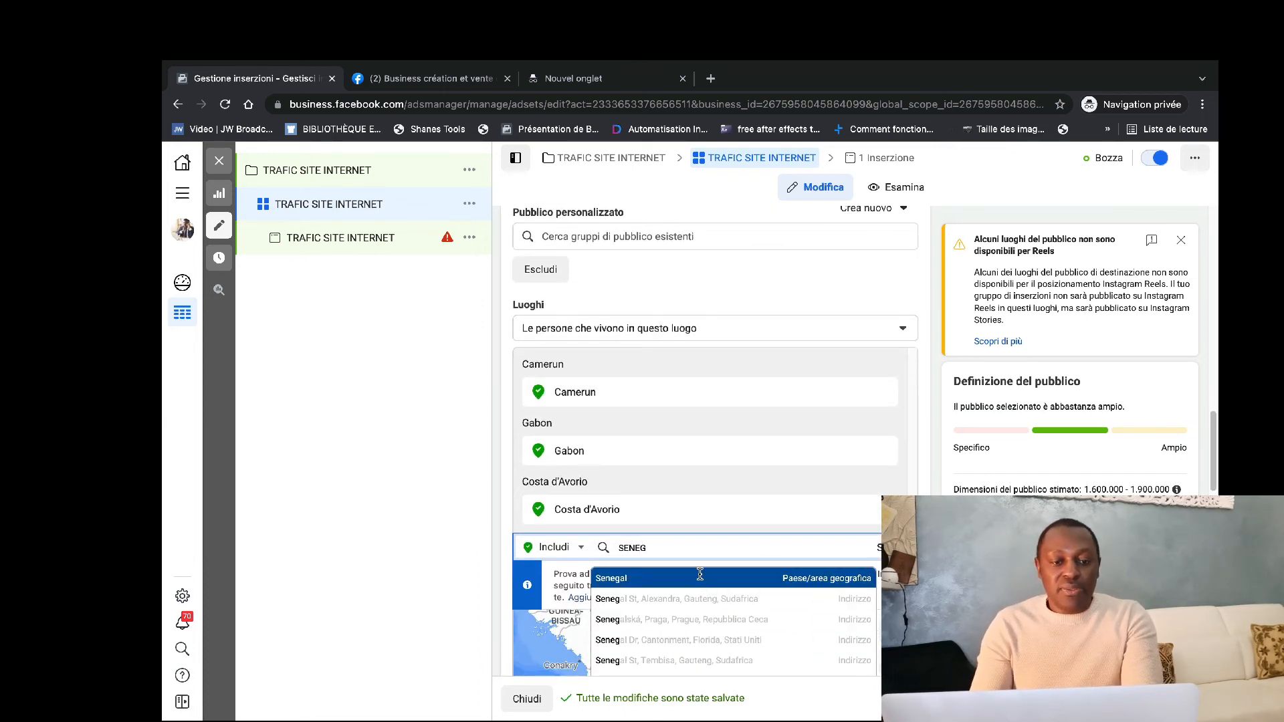
click(698, 577)
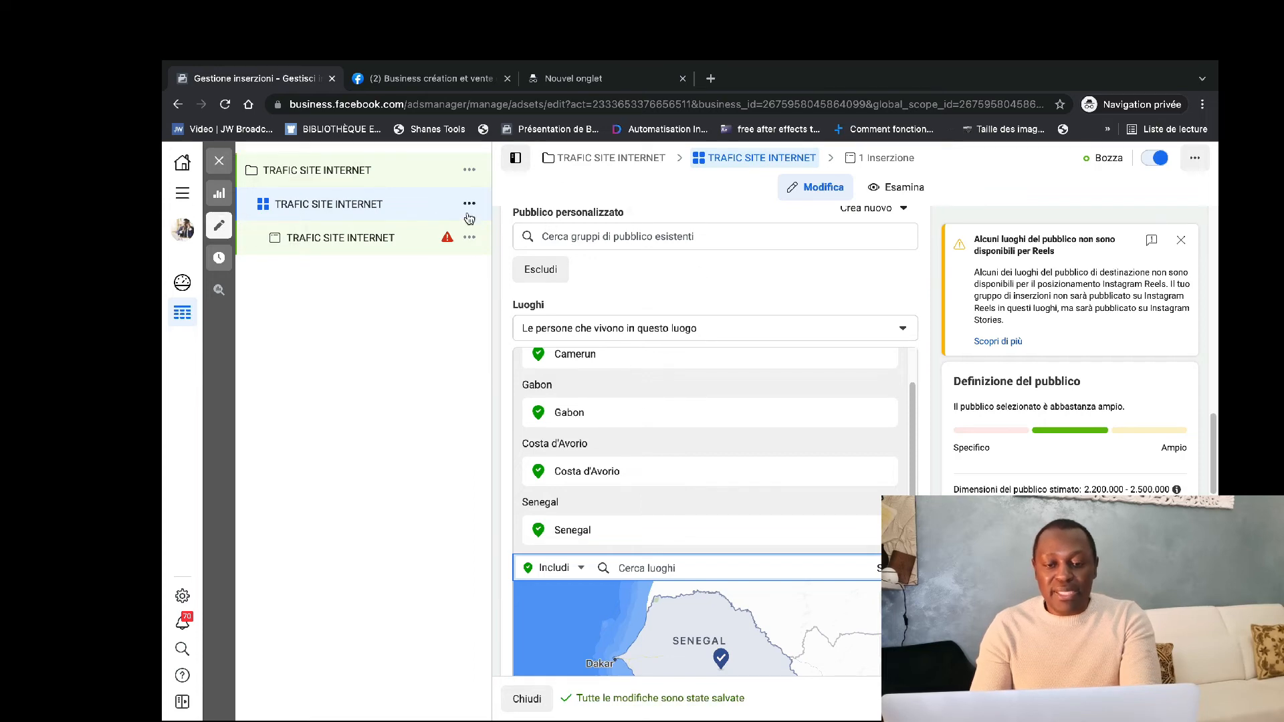
Open the TRAFIC SITE INTERNET ad and review its name, identity and format settings.
scroll(766, 360, down, 10)
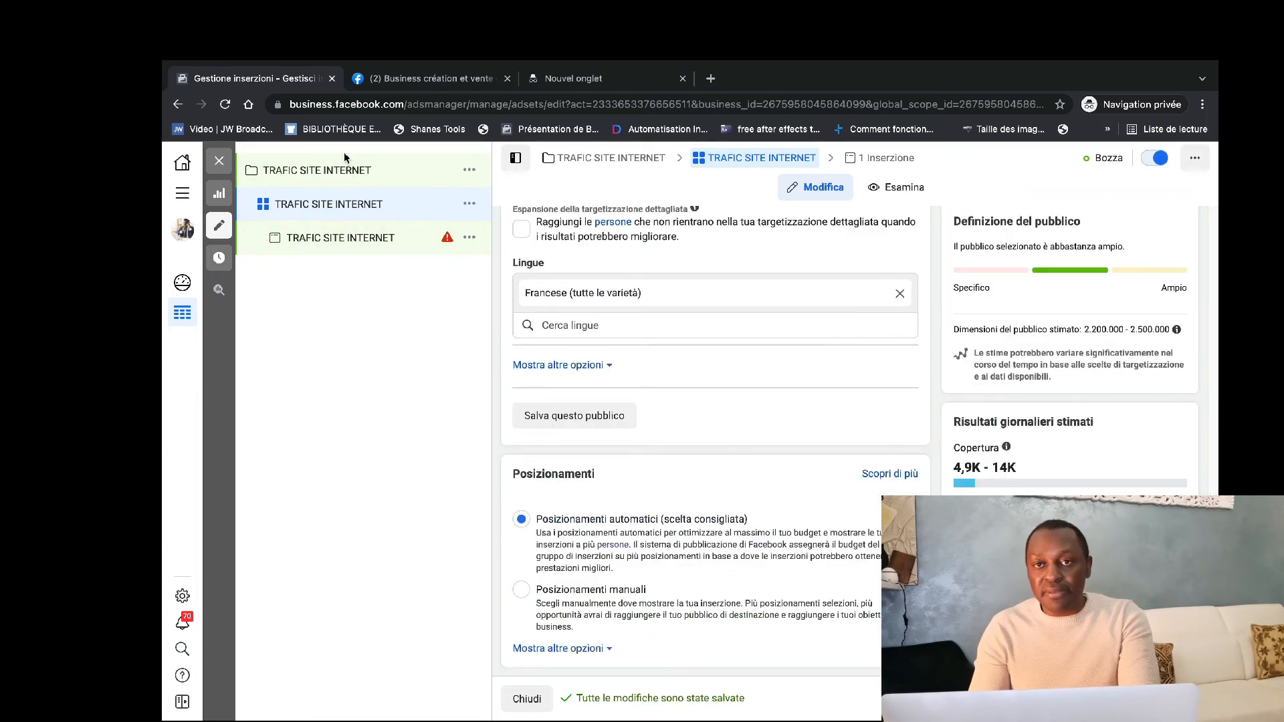
click(361, 241)
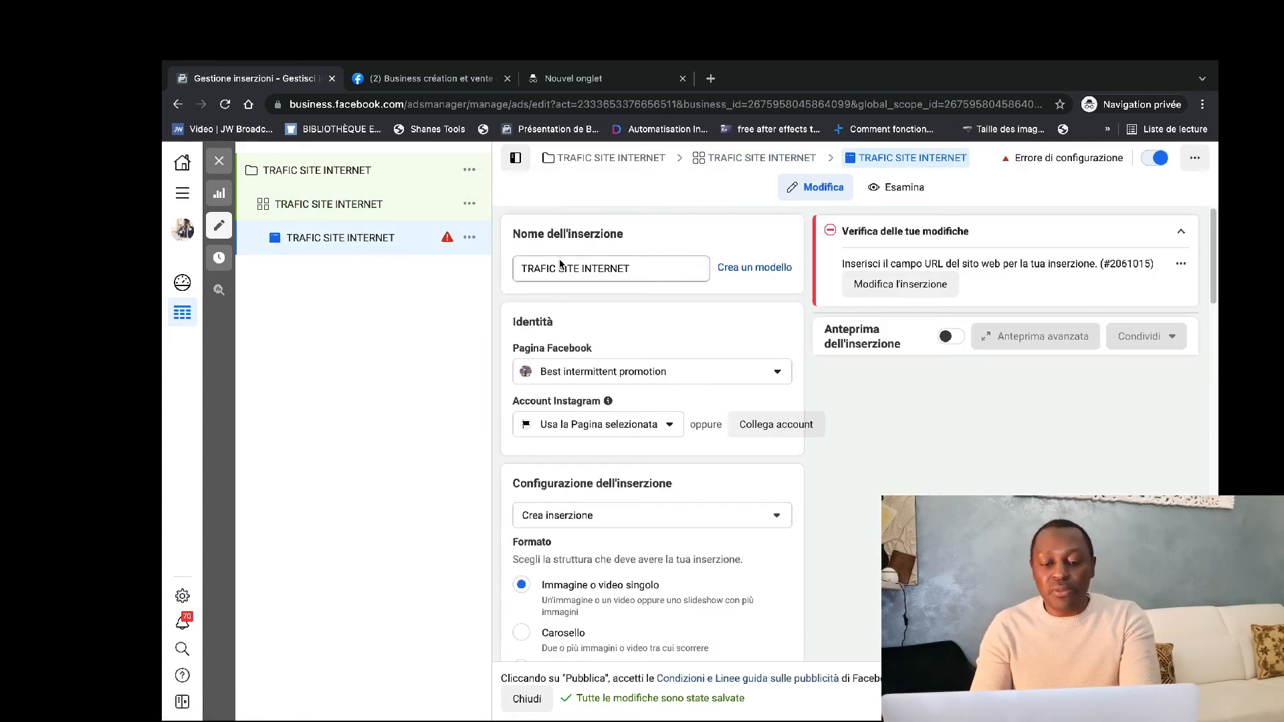
scroll(560, 264, down, 1)
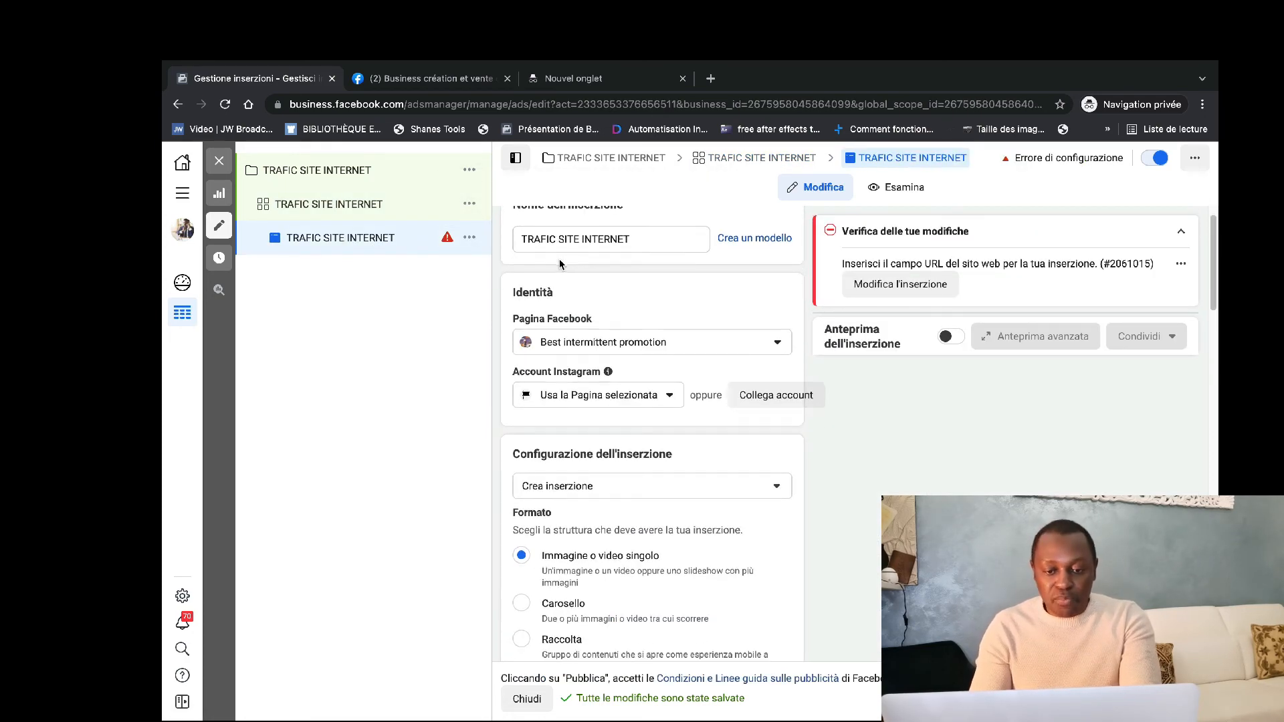
scroll(603, 265, down, 5)
scroll(601, 266, up, 6)
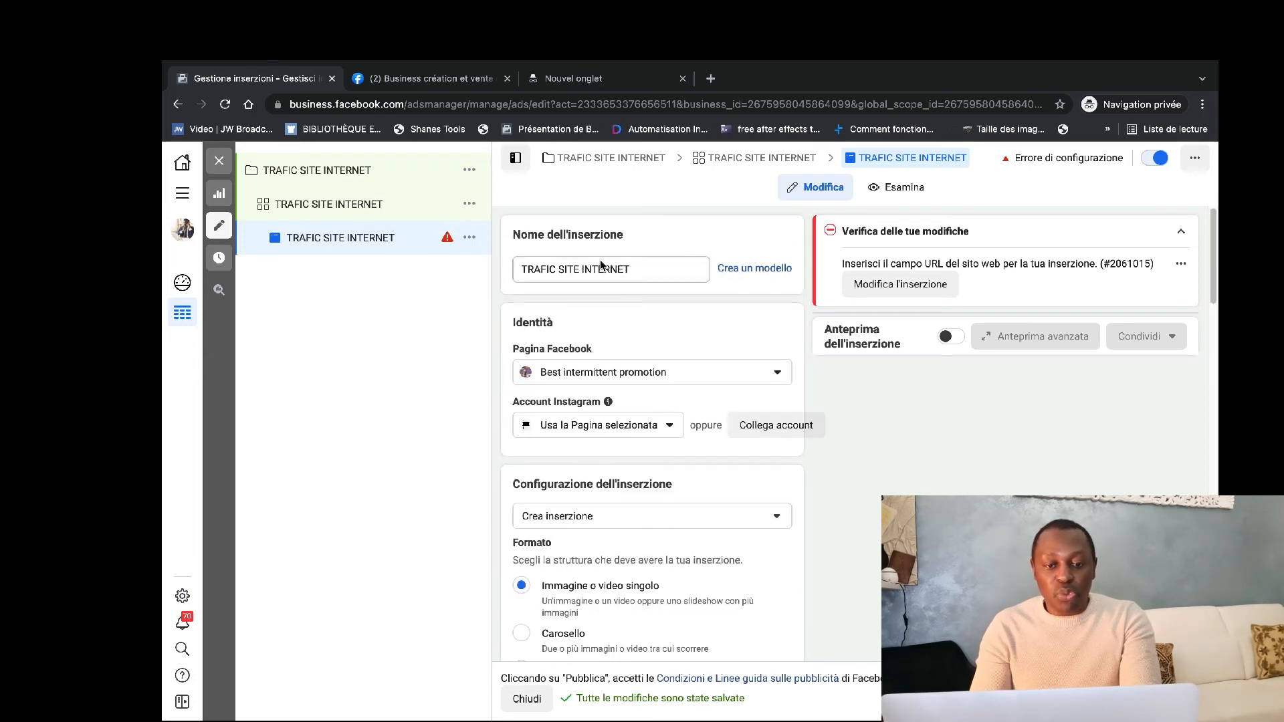
scroll(600, 264, down, 6)
scroll(600, 265, up, 5)
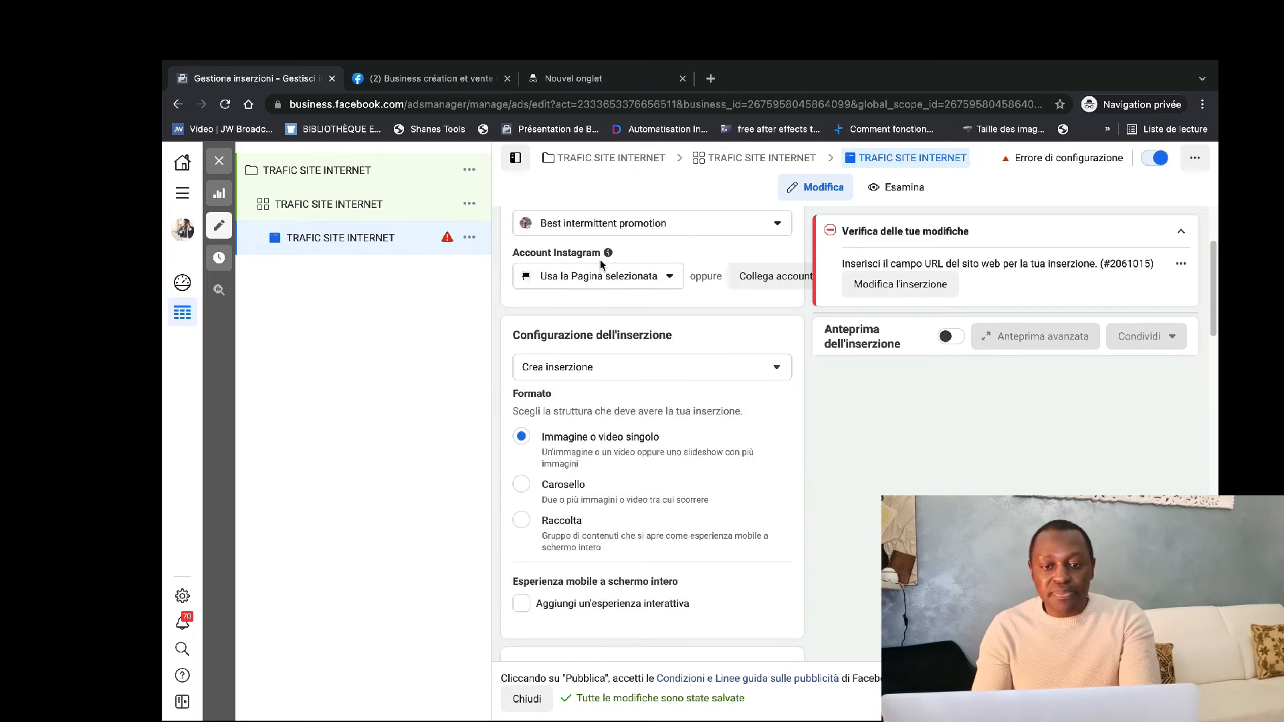
scroll(600, 264, up, 1)
Check the Facebook pages and Instagram account options available for the ad's identity, keeping the current choices.
click(664, 246)
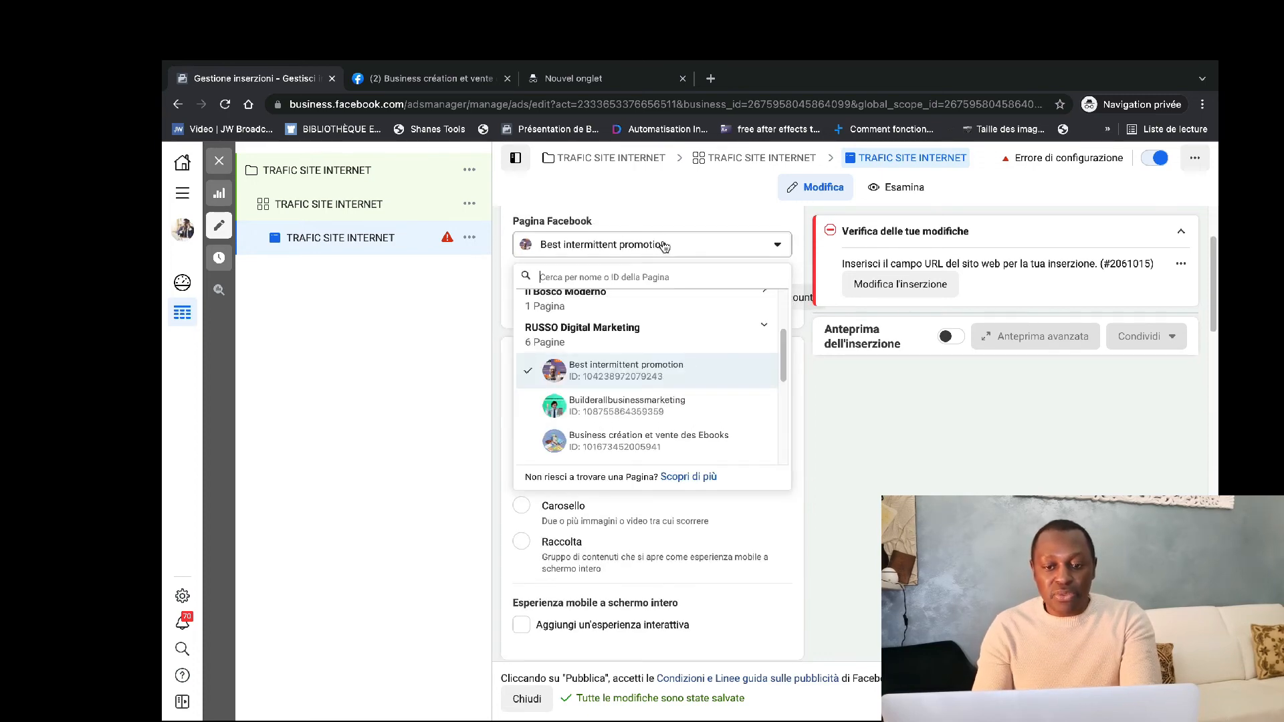
click(821, 388)
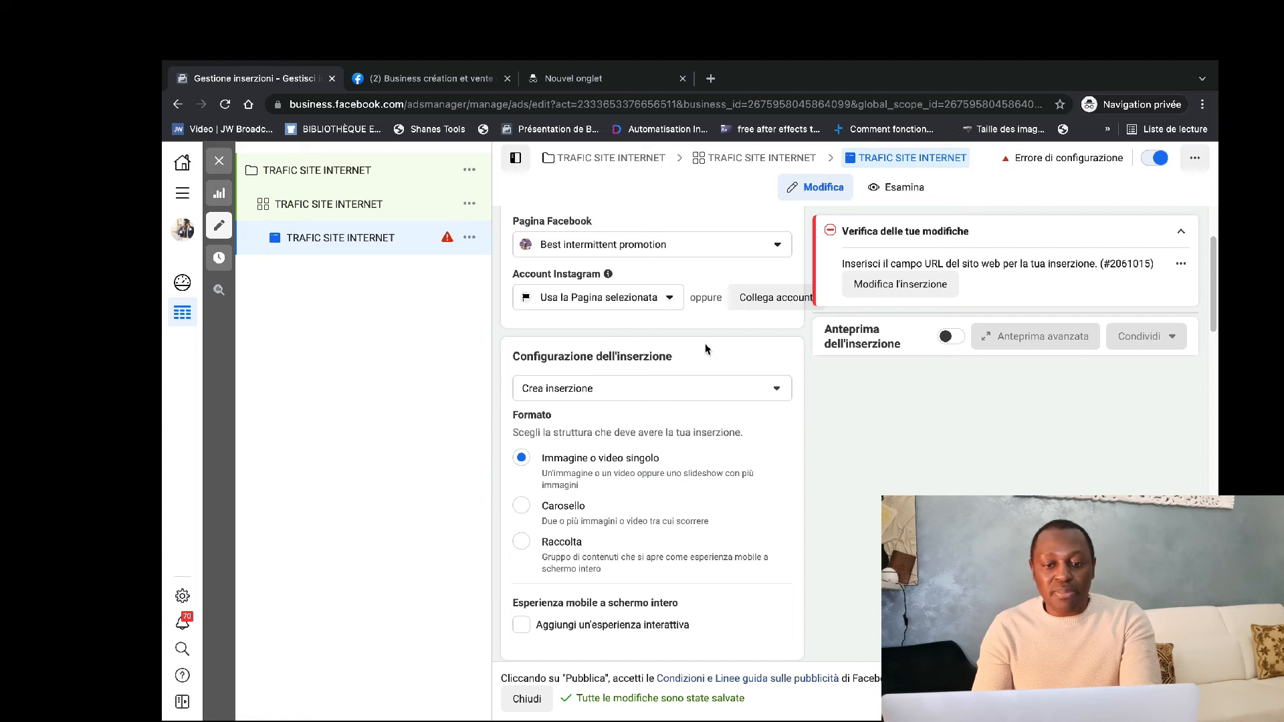
click(648, 309)
click(749, 346)
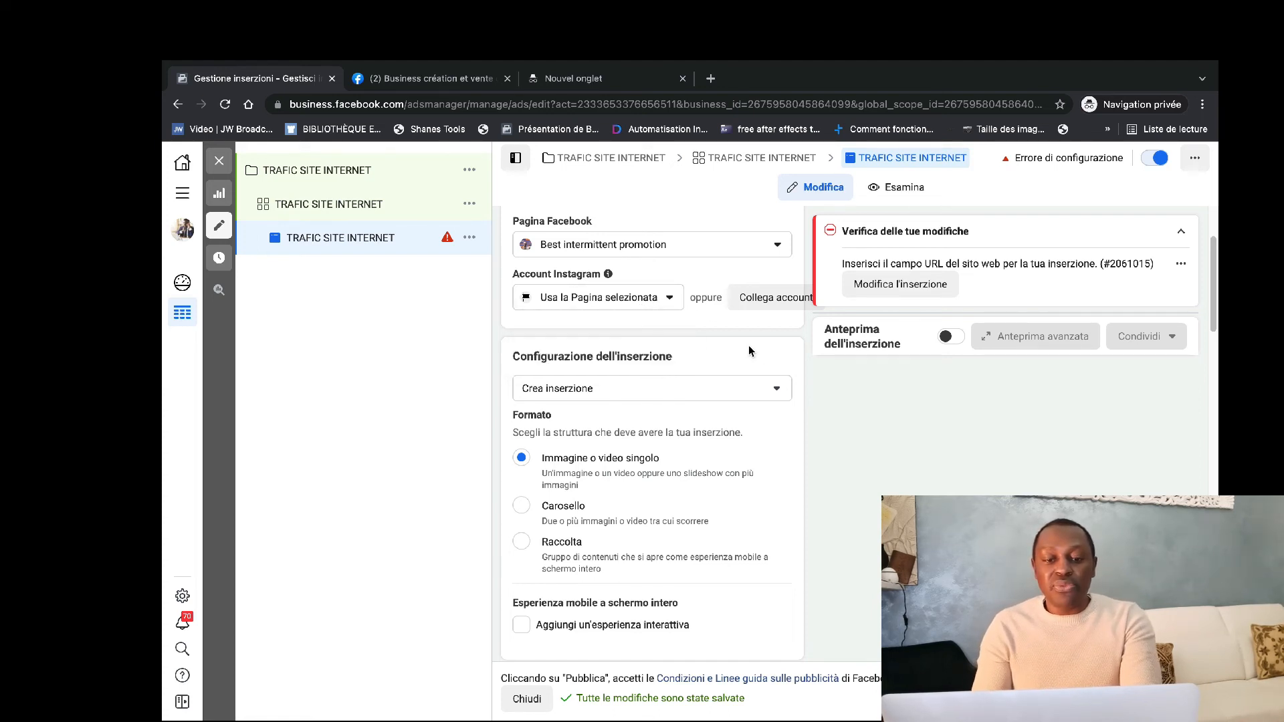
Add the account image 1.png, the man holding a phone, as the ad's media, keeping the original crop for all placements.
scroll(731, 342, down, 2)
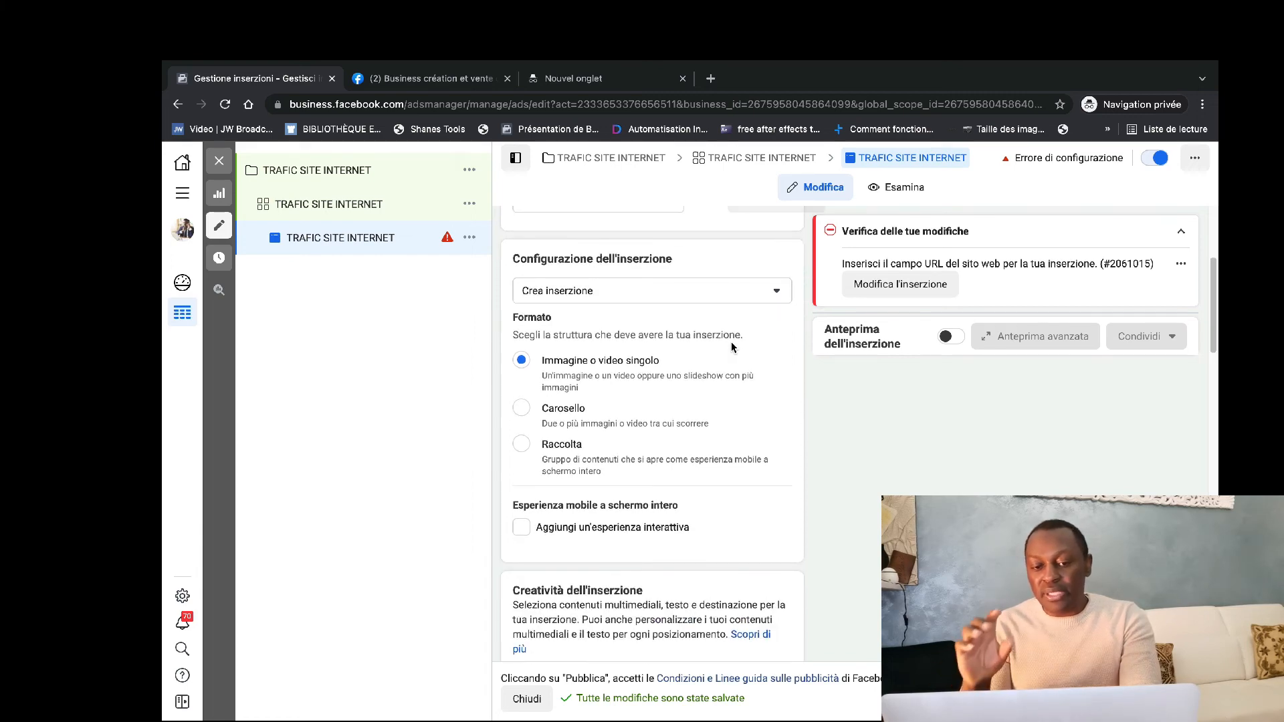
scroll(732, 343, down, 1)
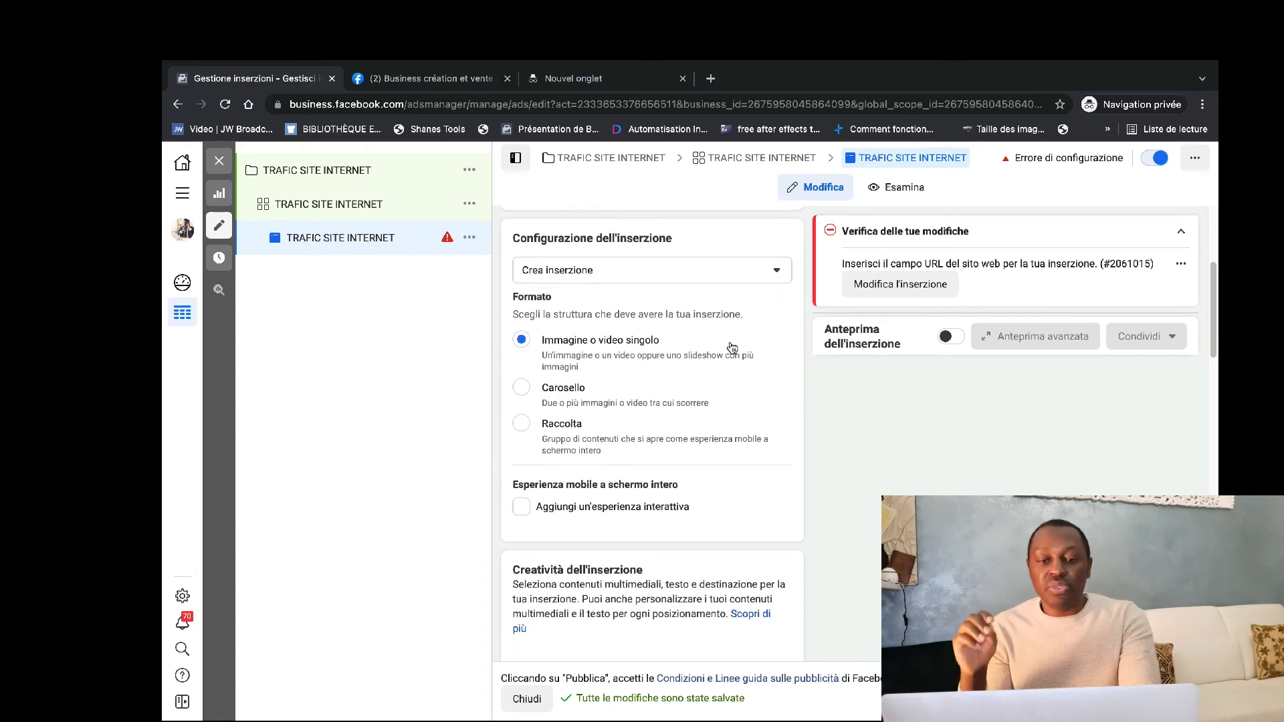
scroll(733, 347, down, 2)
scroll(734, 345, up, 1)
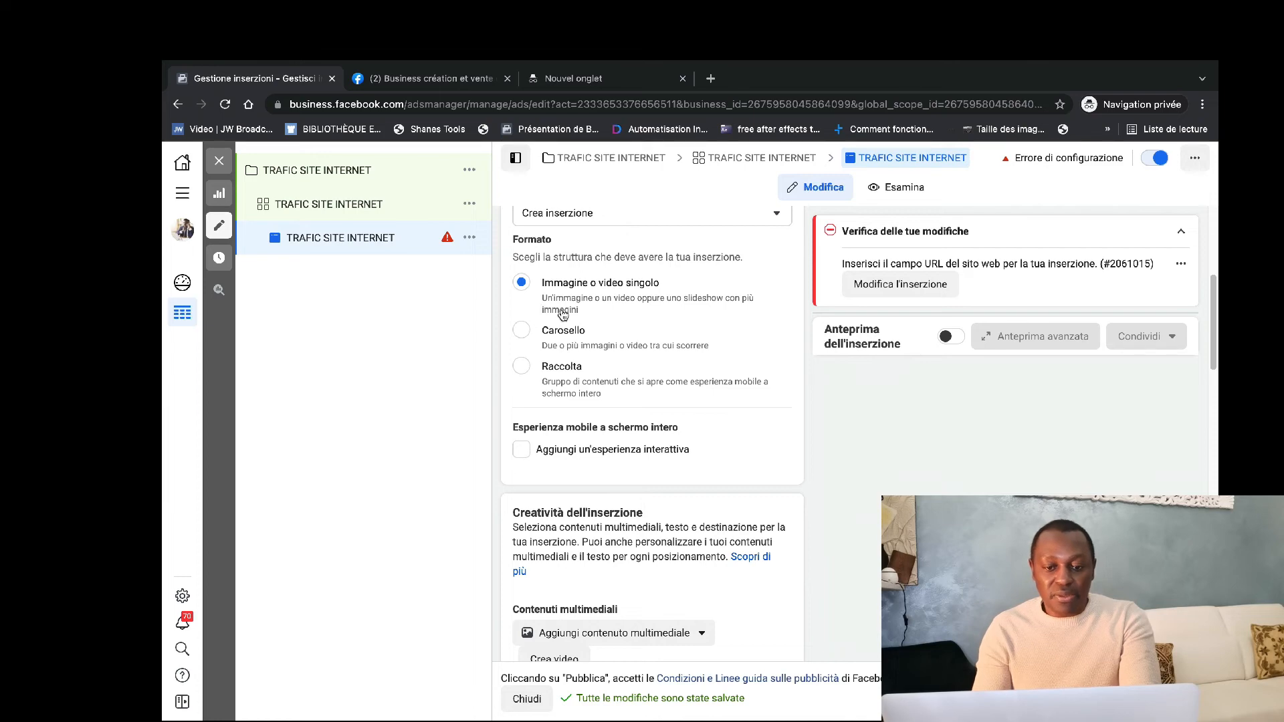
scroll(562, 315, down, 2)
scroll(562, 315, down, 3)
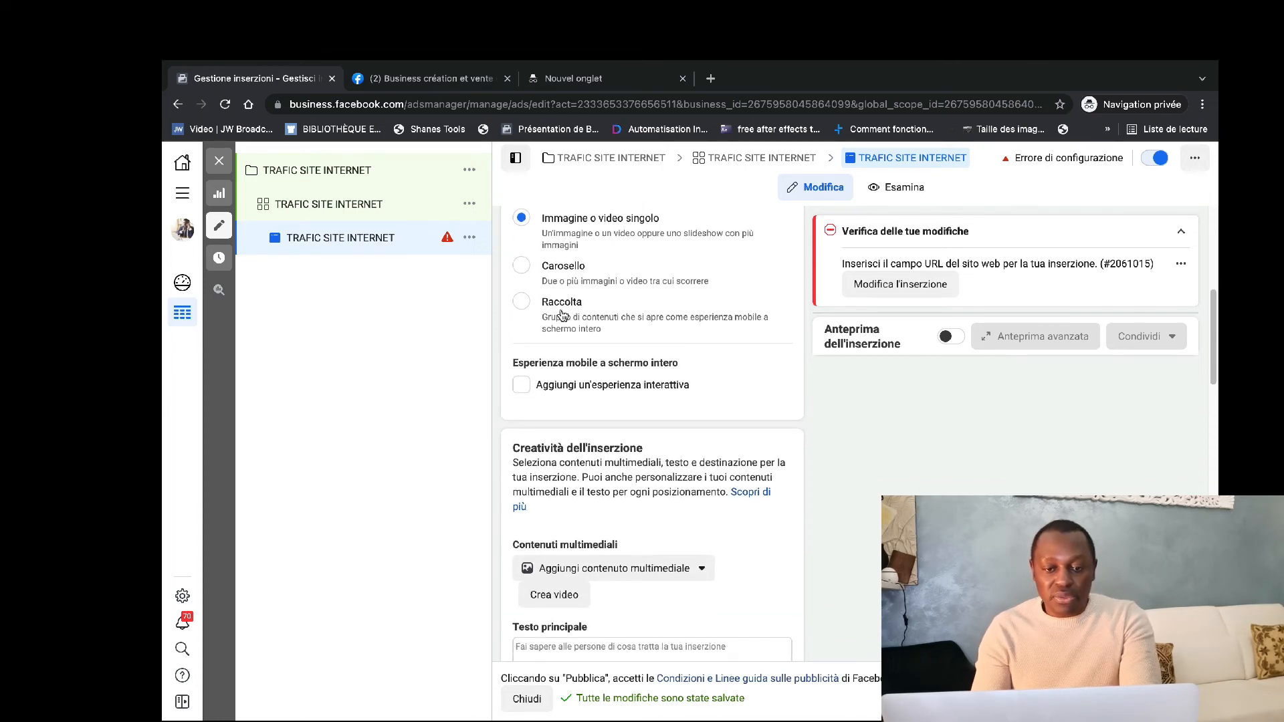
scroll(560, 315, down, 3)
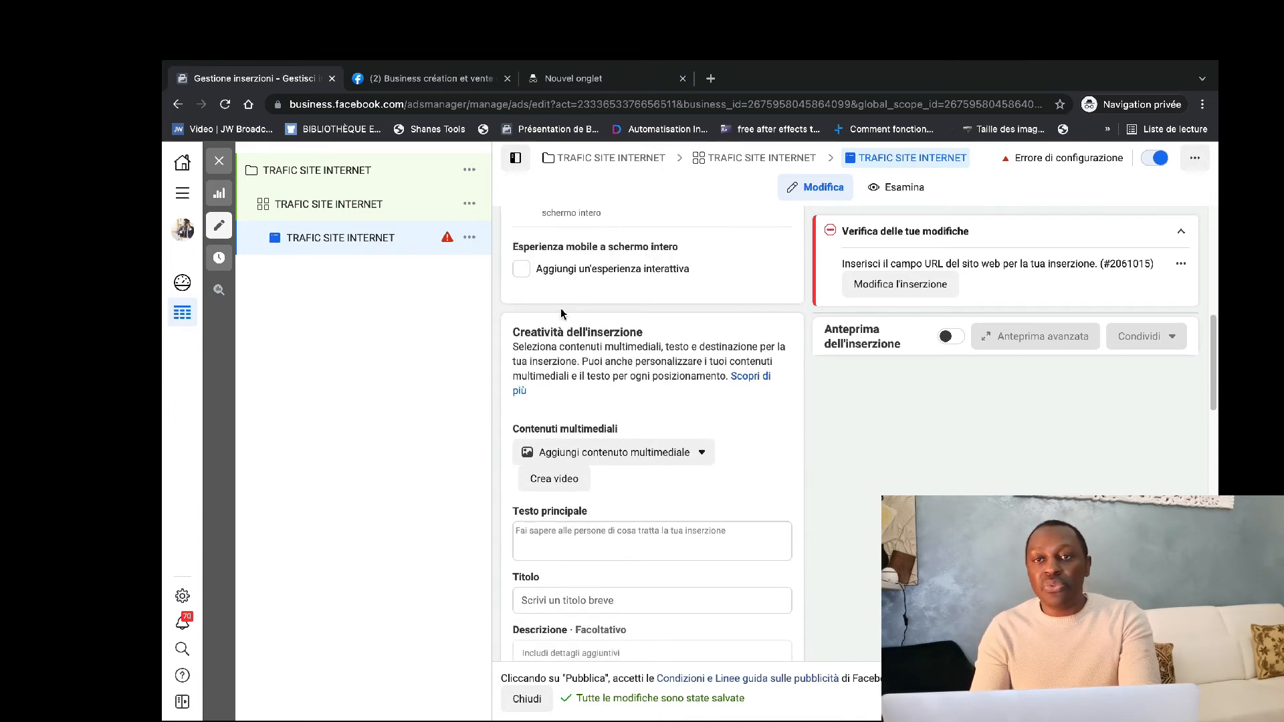
click(674, 393)
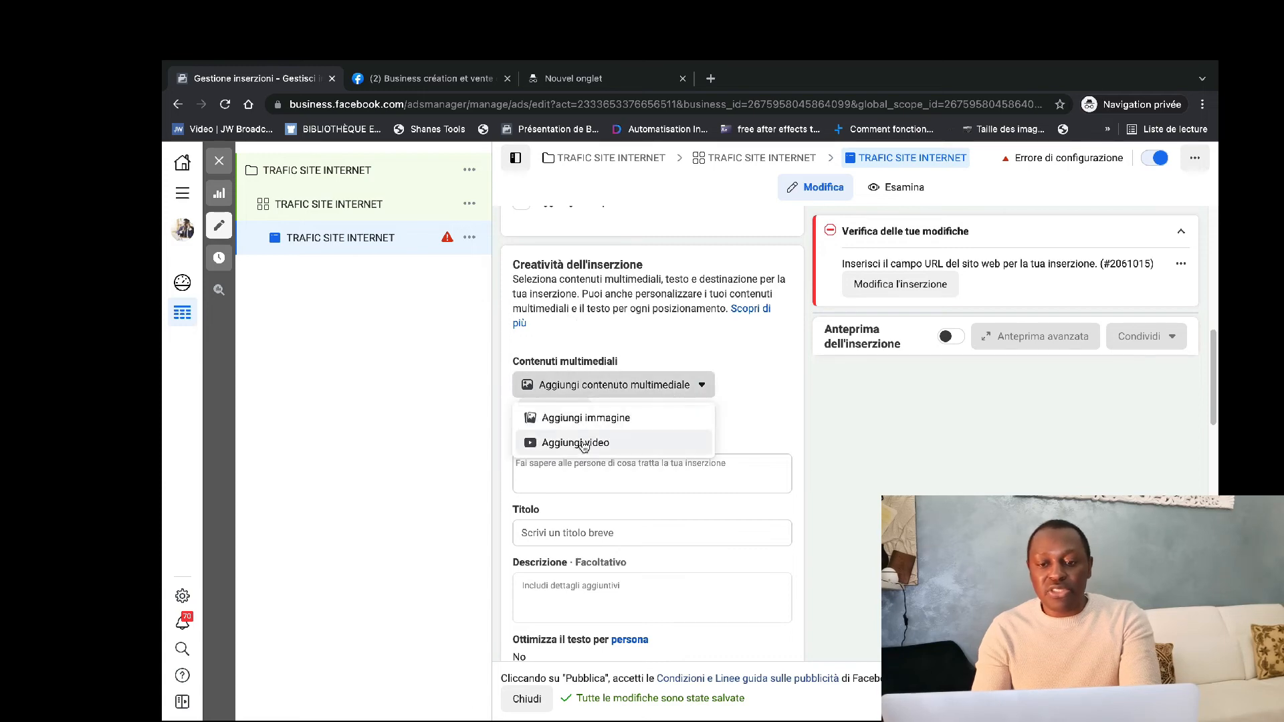
click(593, 420)
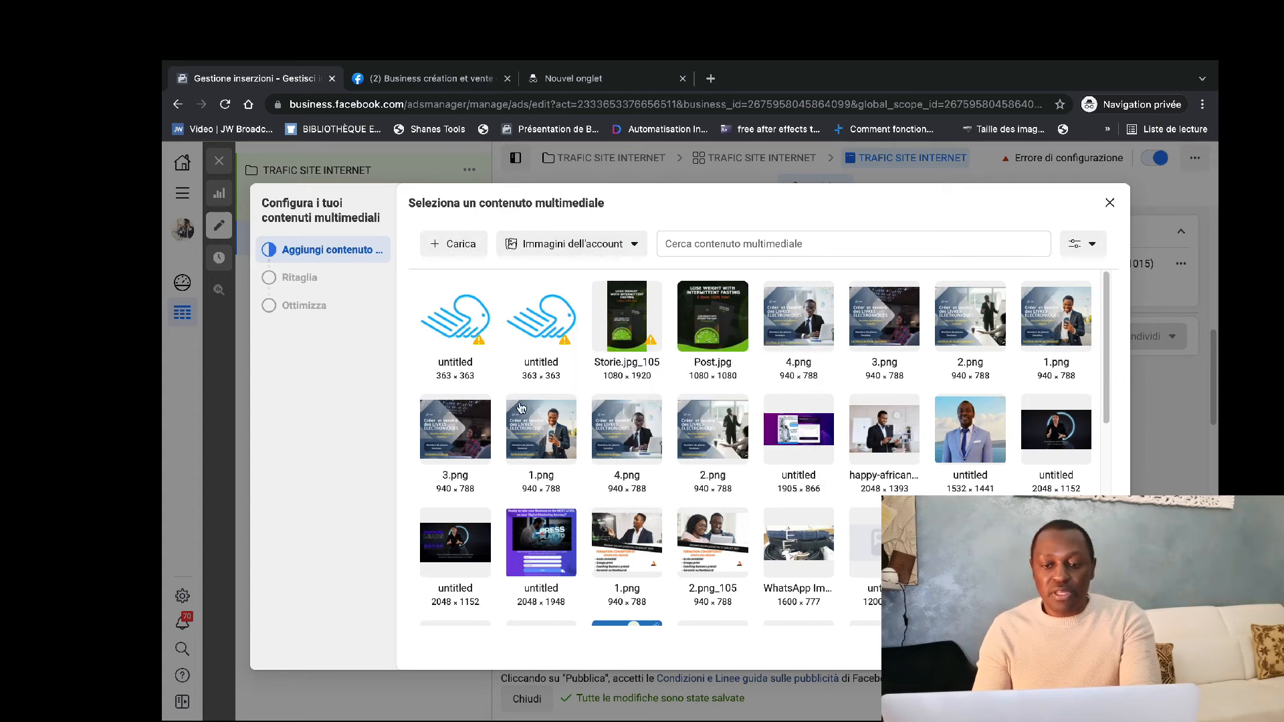
click(544, 428)
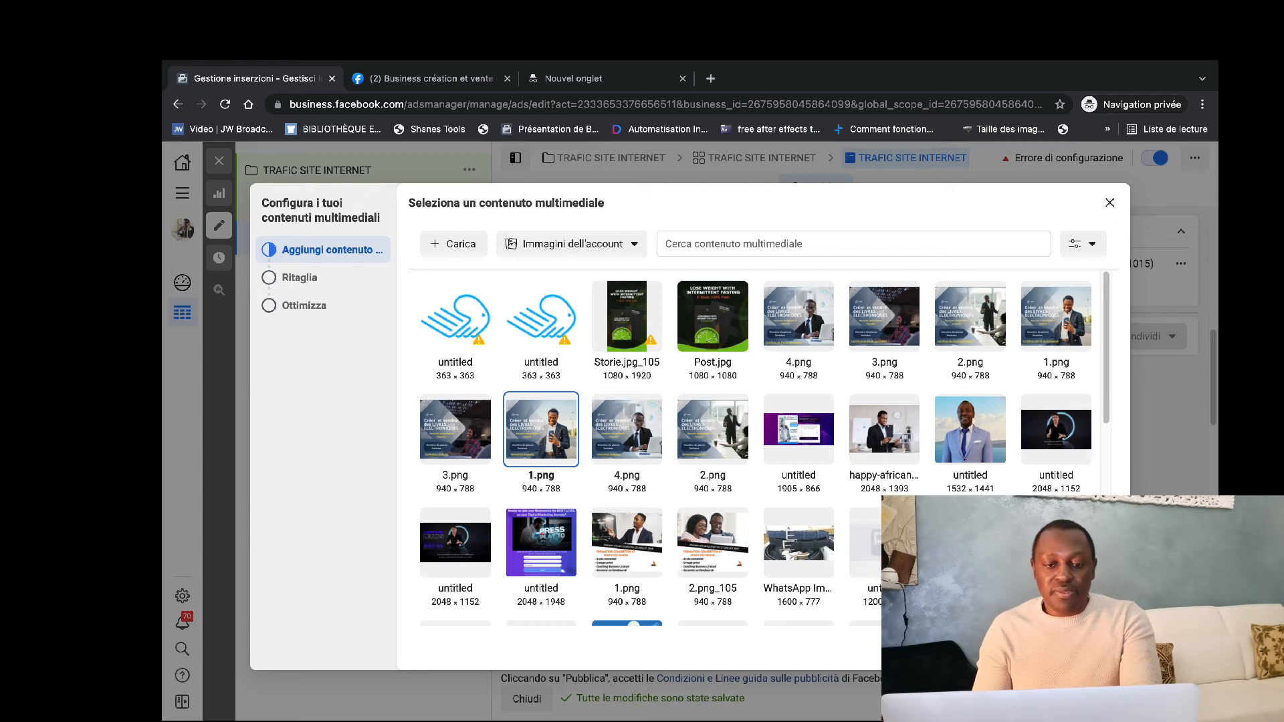
click(1094, 648)
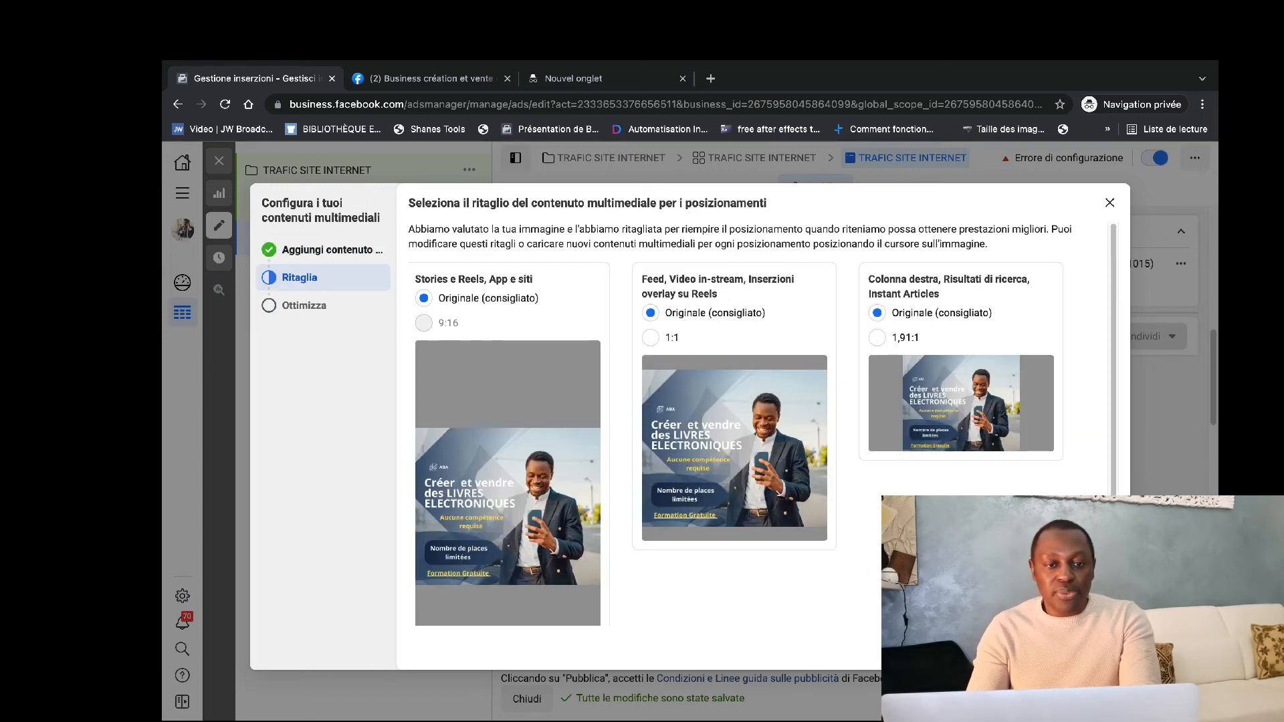
click(1094, 648)
click(1094, 648)
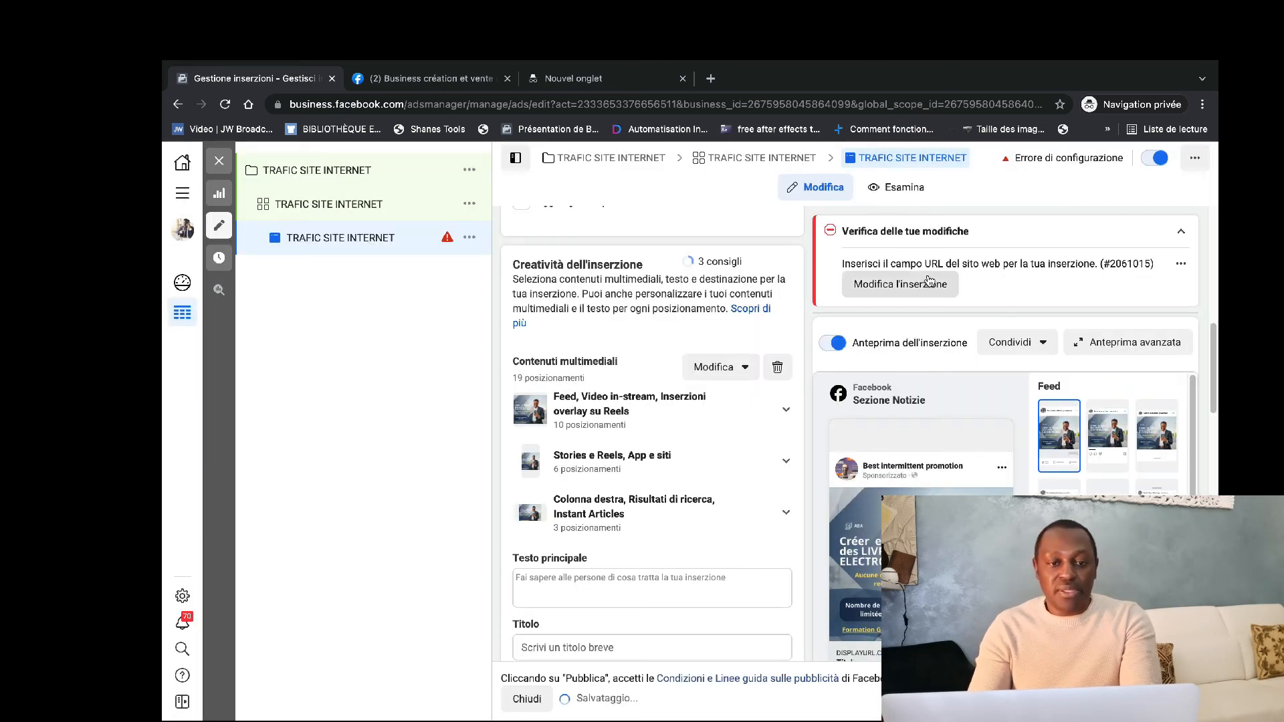
Copy the address of the Business création et vente des Ebooks Facebook page and paste it as the ad's displayed link.
click(376, 80)
click(377, 106)
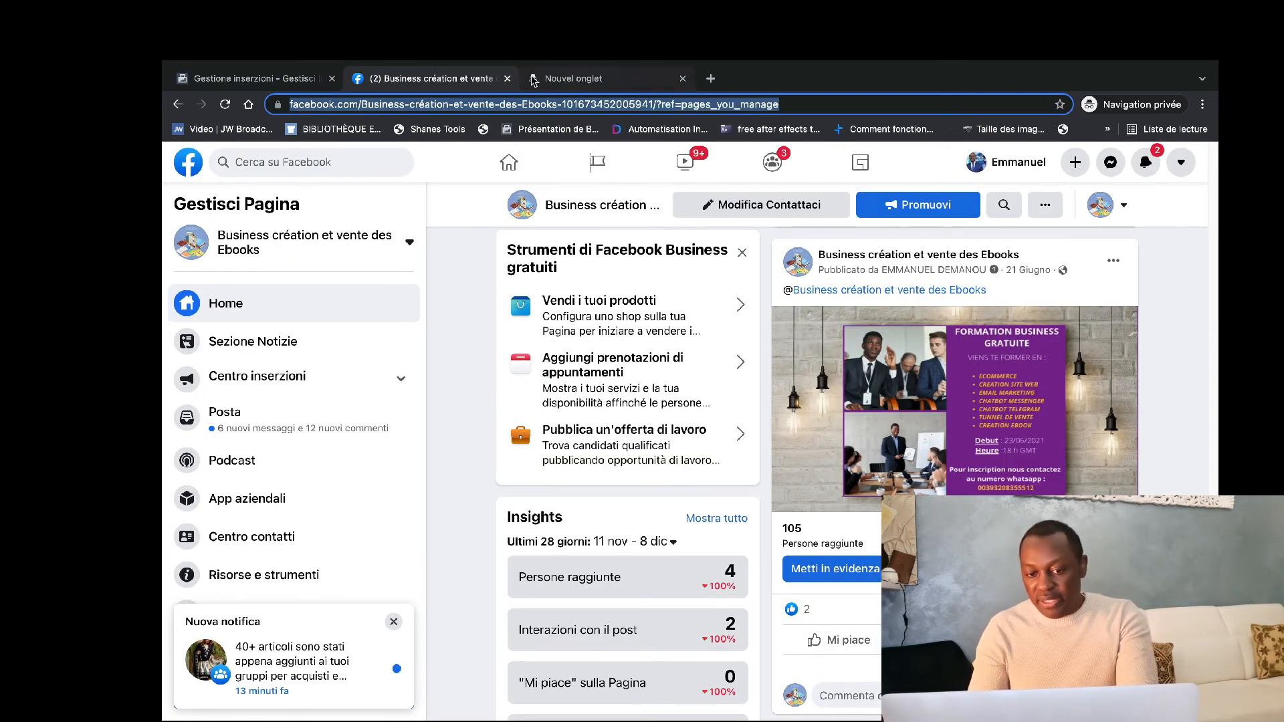
click(264, 79)
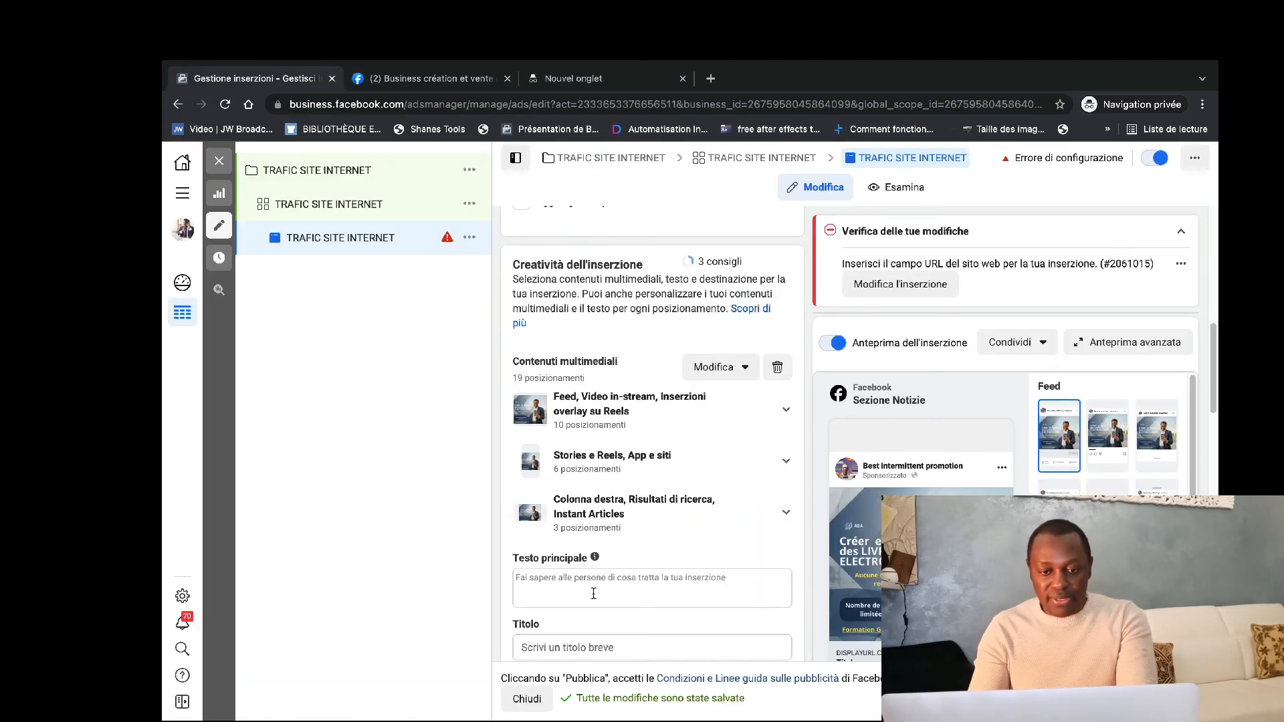
scroll(593, 593, down, 5)
click(578, 517)
key(ctrl+v)
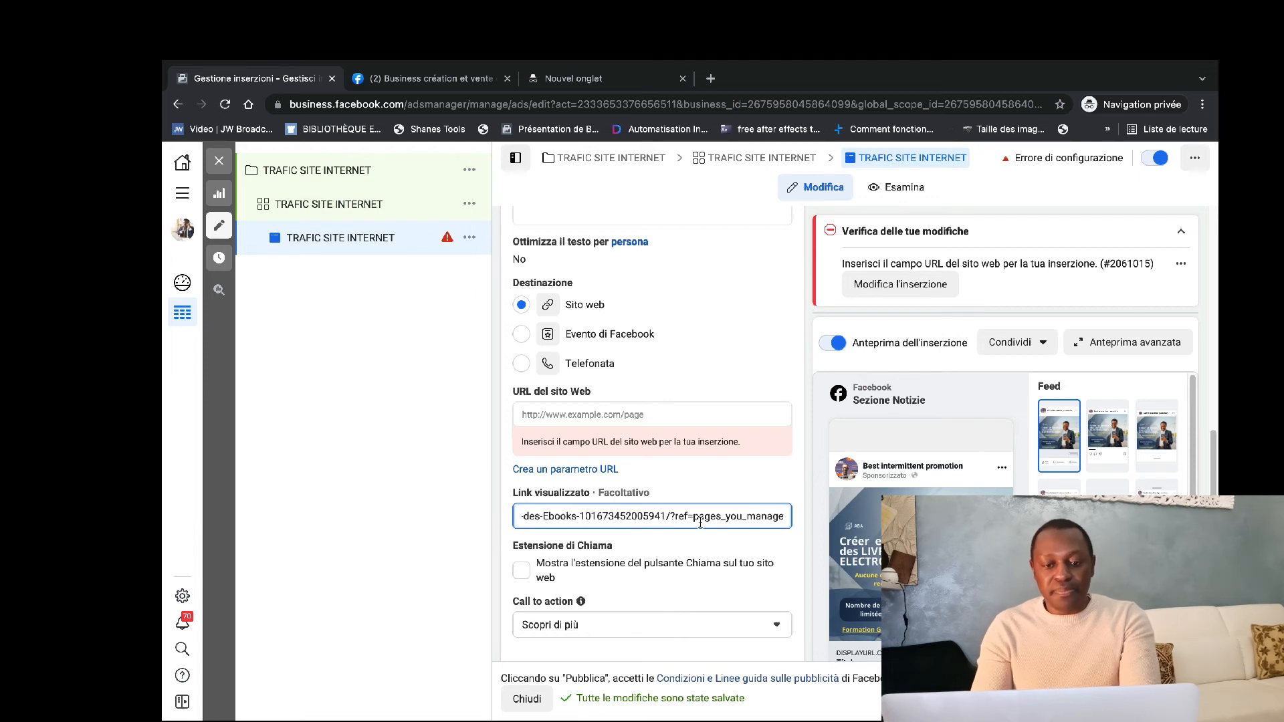
Paste the same Facebook page address as the ad's website URL.
click(614, 414)
key(ctrl+v)
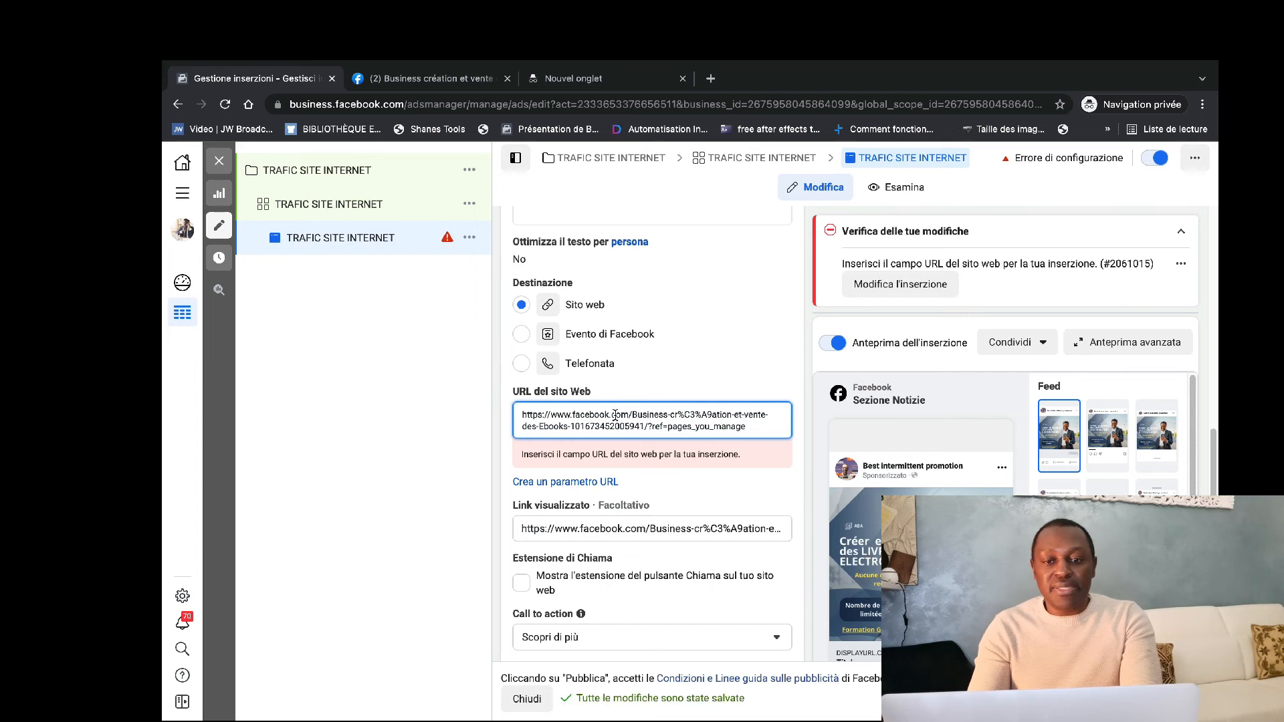
click(710, 373)
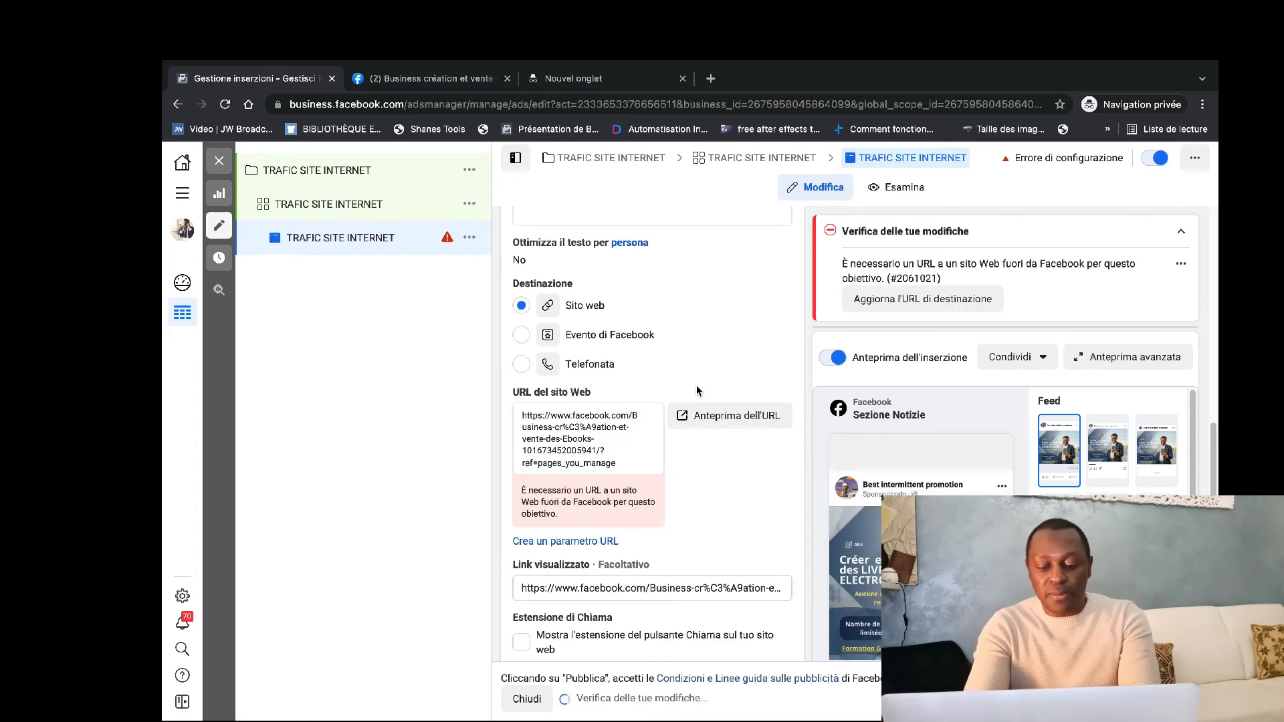
scroll(696, 391, up, 6)
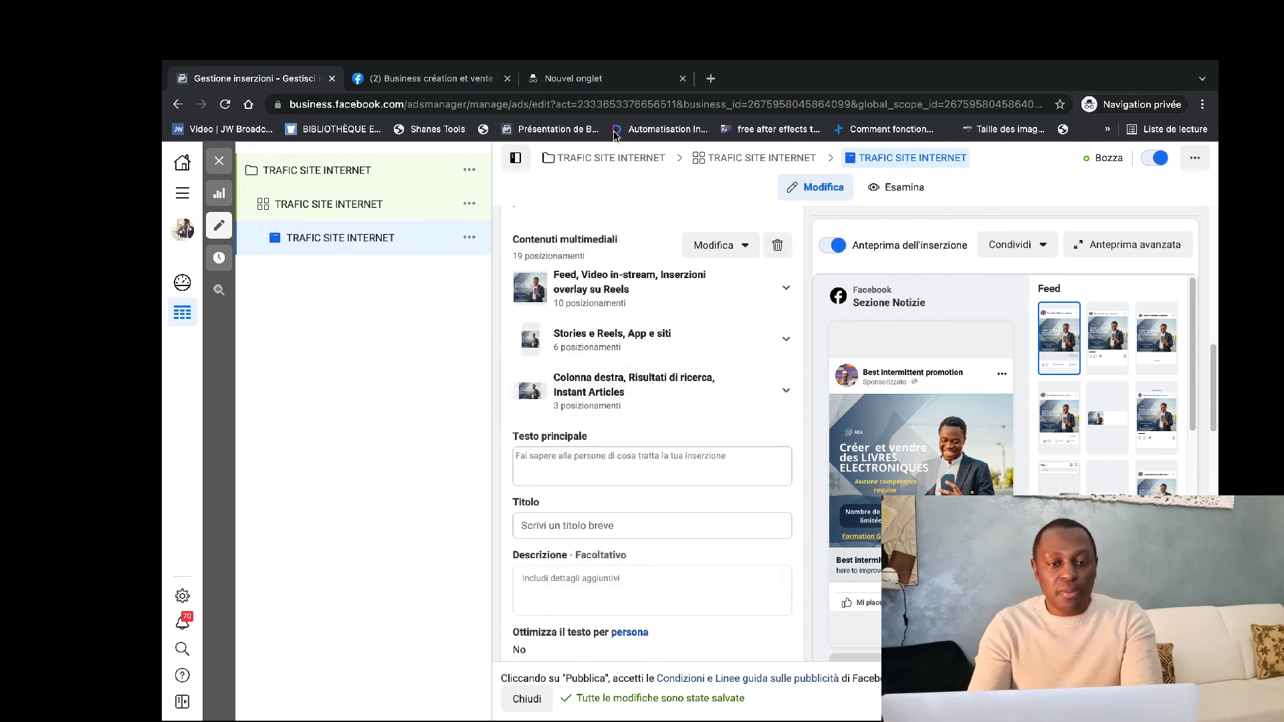
Search the web for BUILDERALL in a new browser tab and open the builderall-offer.com result.
click(710, 79)
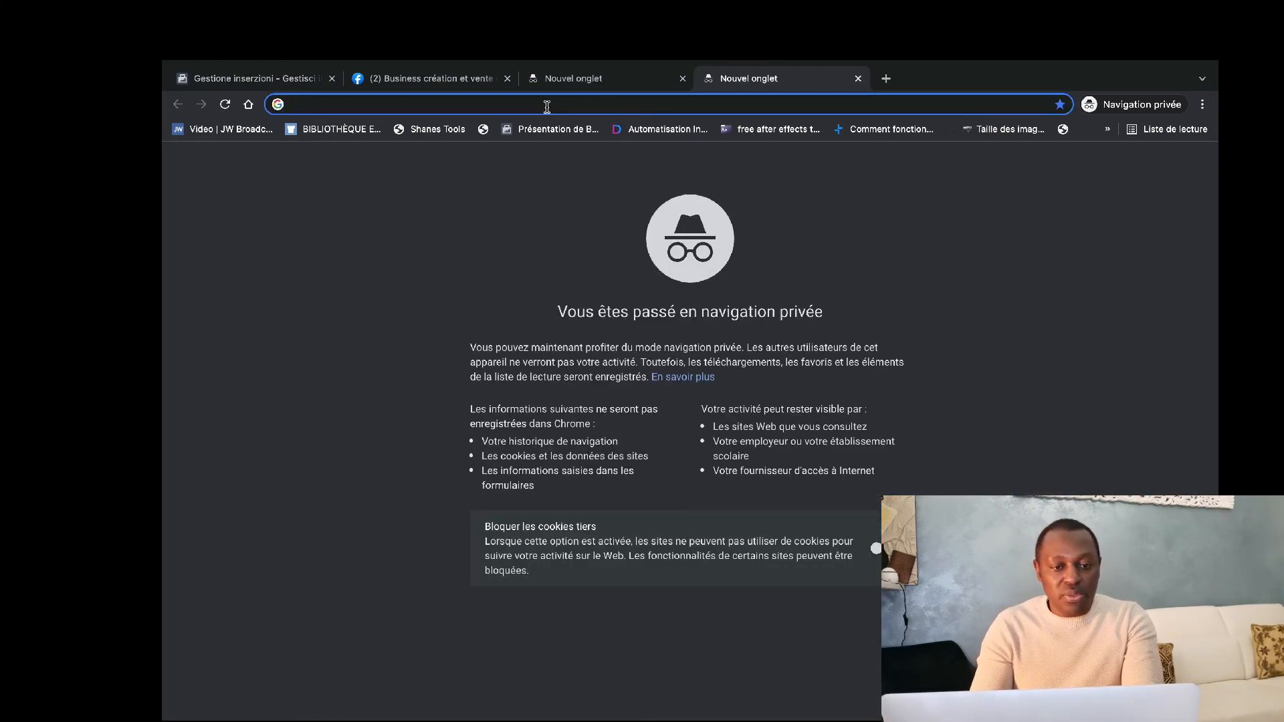
text(BUILD)
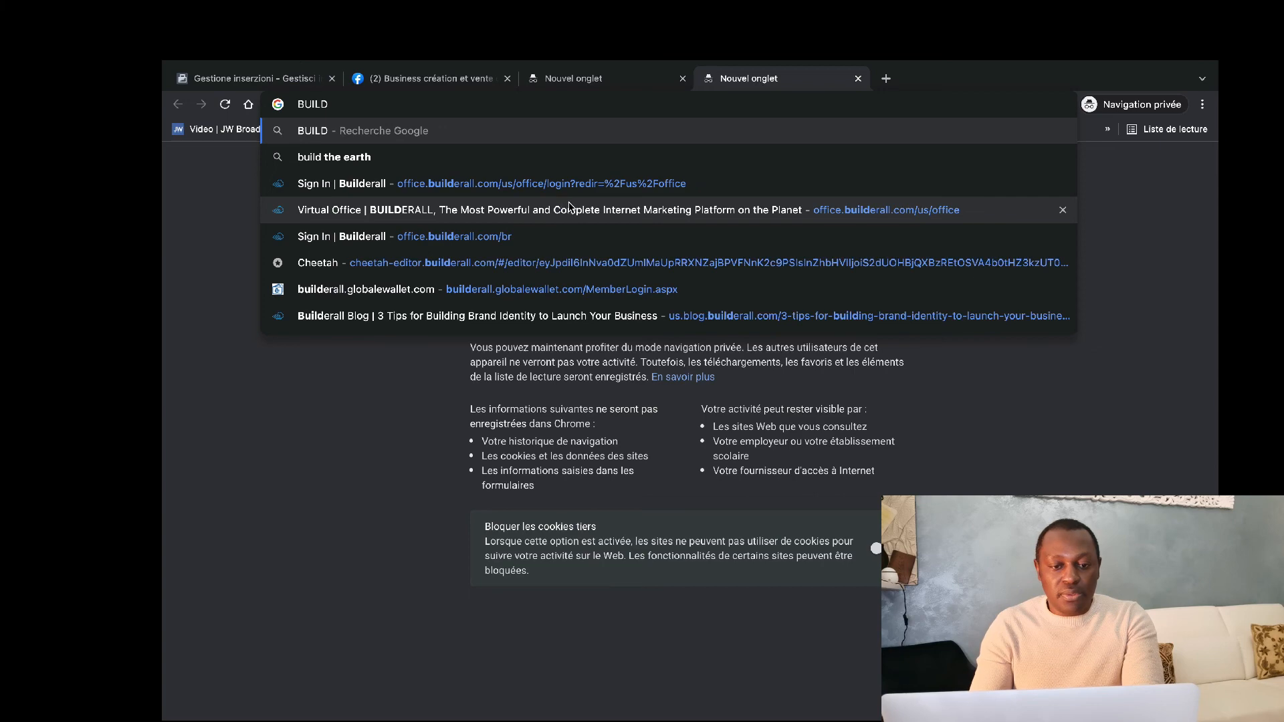
text(ERALL)
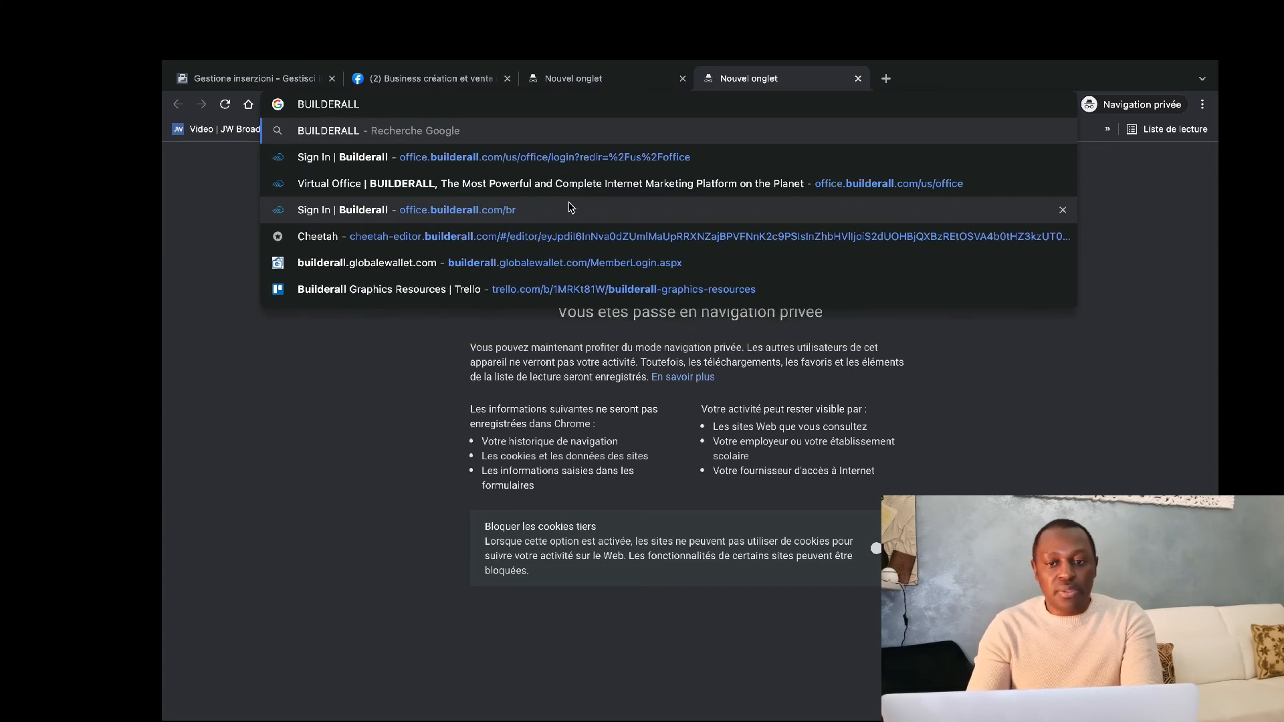
key(Return)
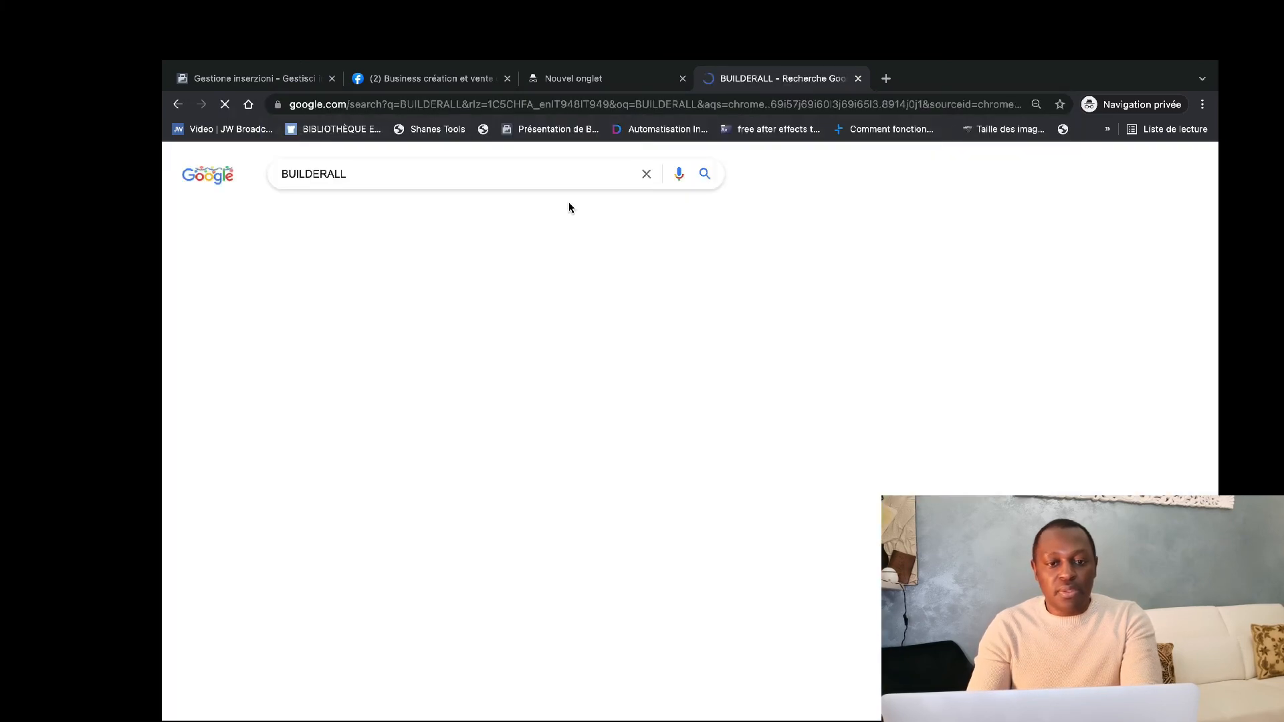
click(895, 667)
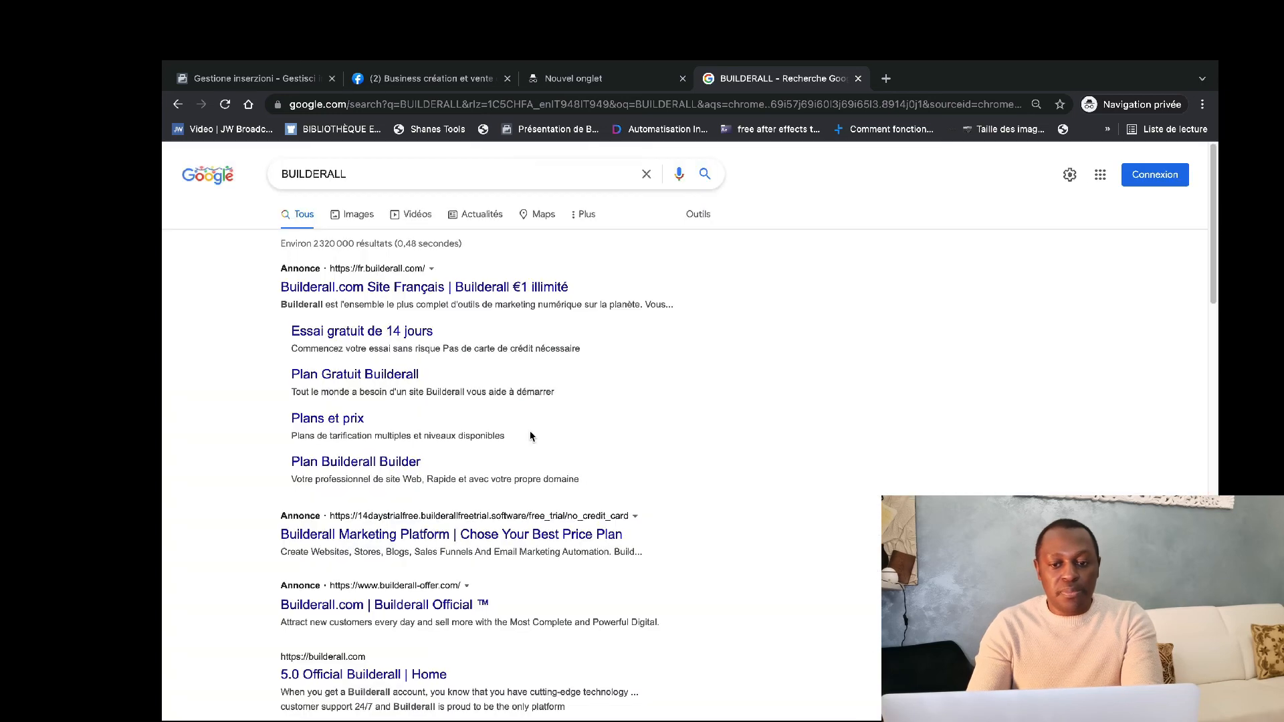
click(351, 605)
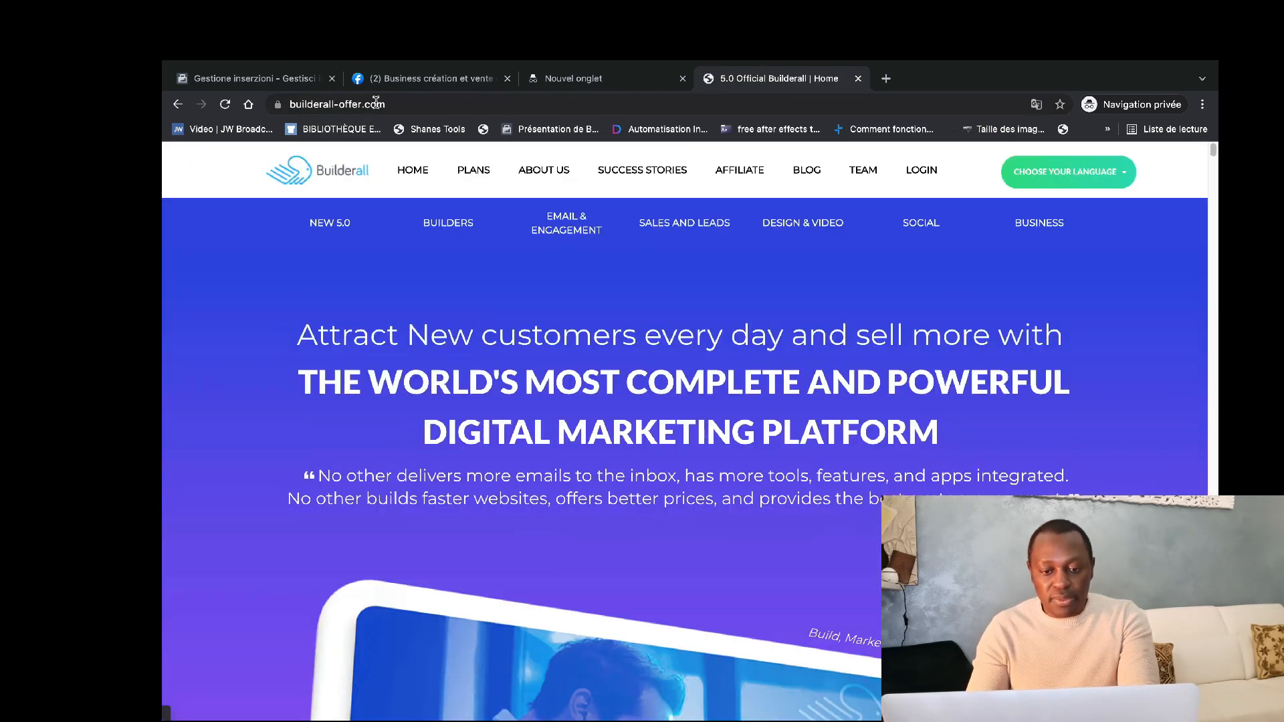
Copy the builderall-offer.com address and return to the ad being edited in Ads Manager.
click(371, 109)
key(ctrl+c)
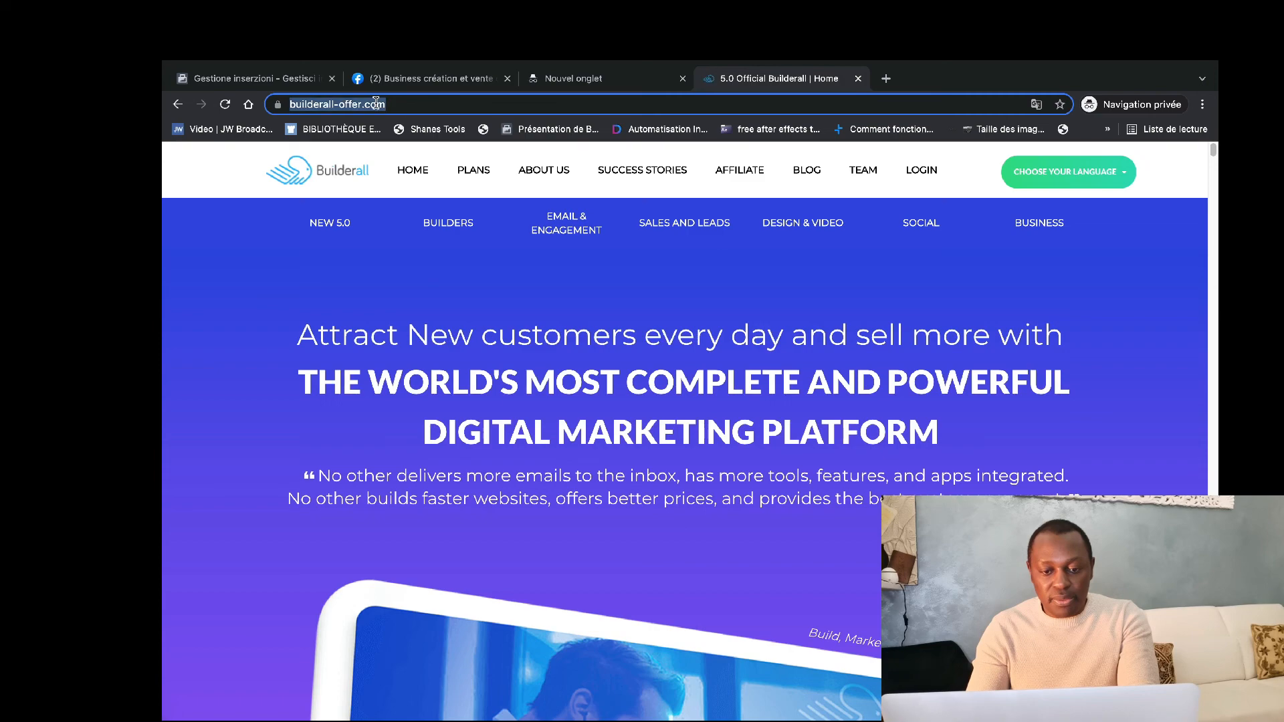
click(404, 79)
click(293, 82)
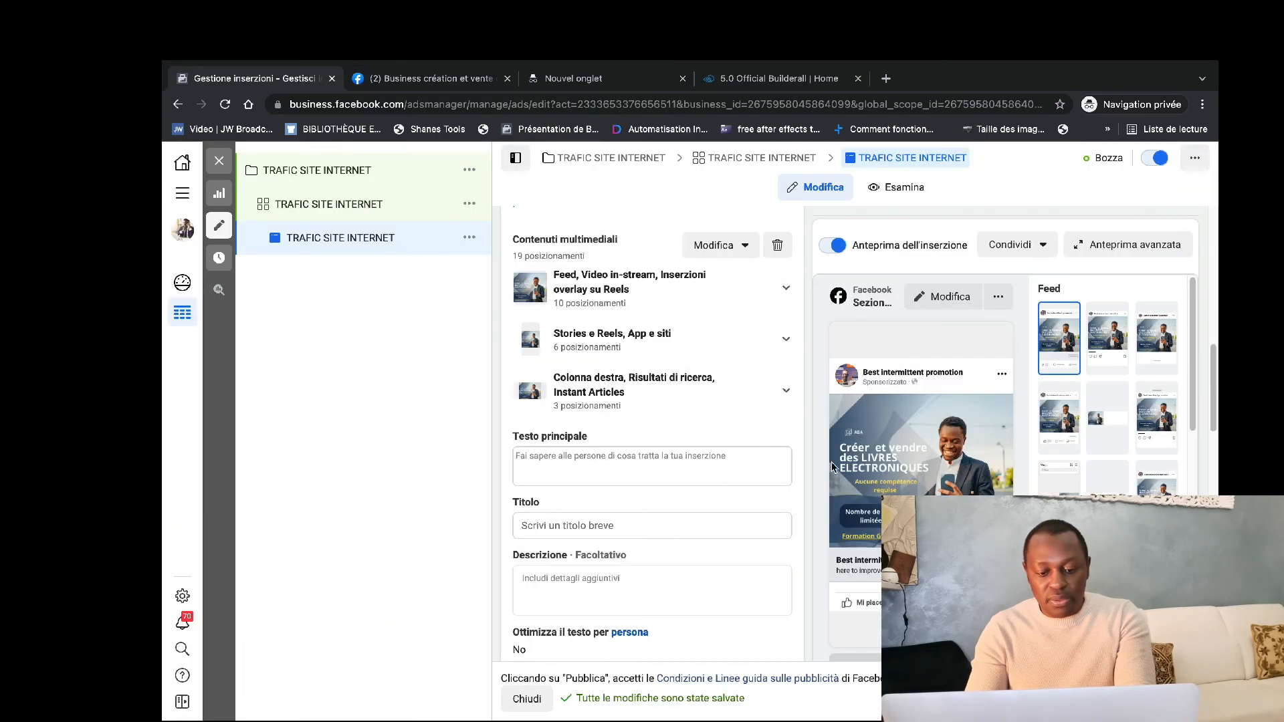
scroll(677, 547, down, 10)
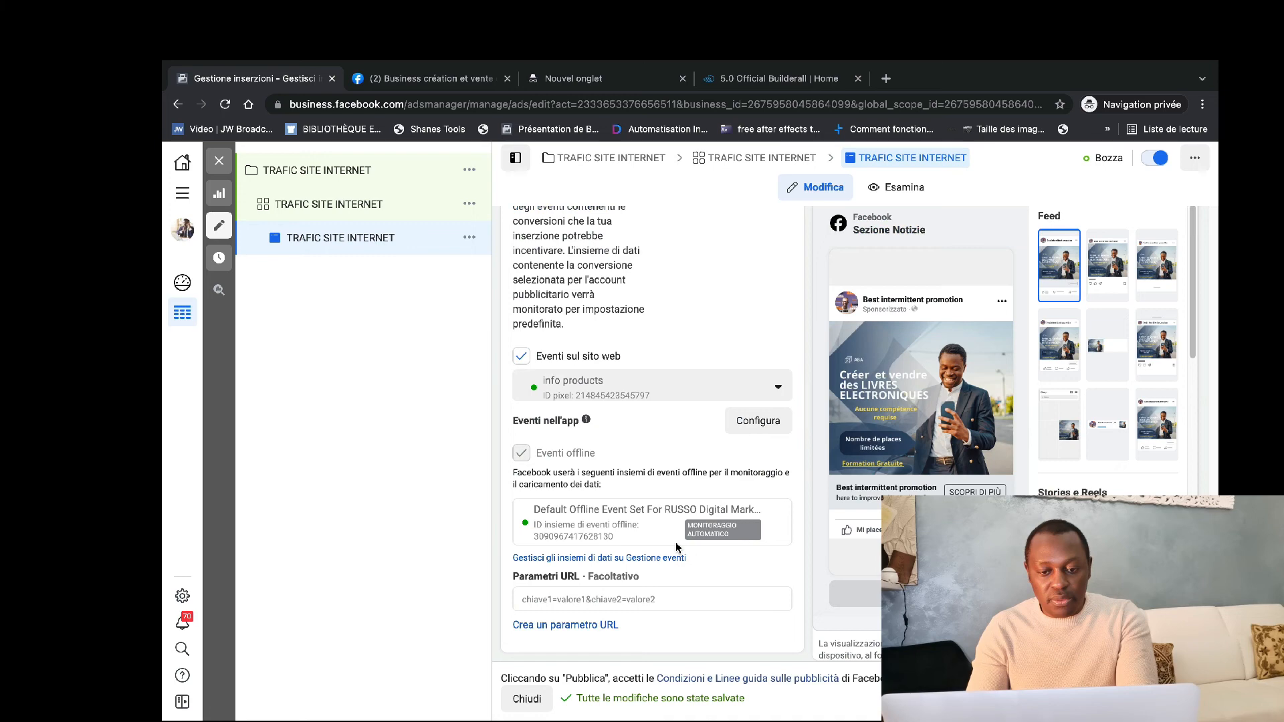
scroll(637, 506, up, 8)
scroll(638, 507, up, 3)
triple_click(599, 409)
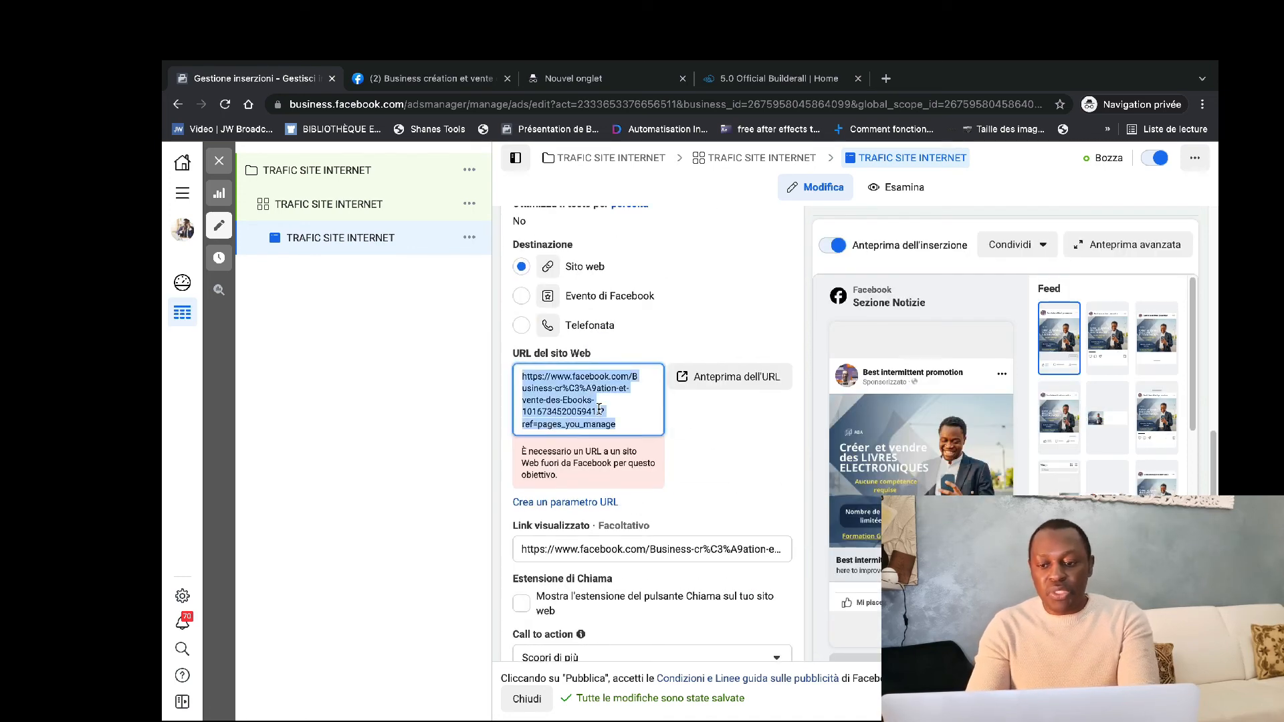
key(ctrl+v)
click(631, 460)
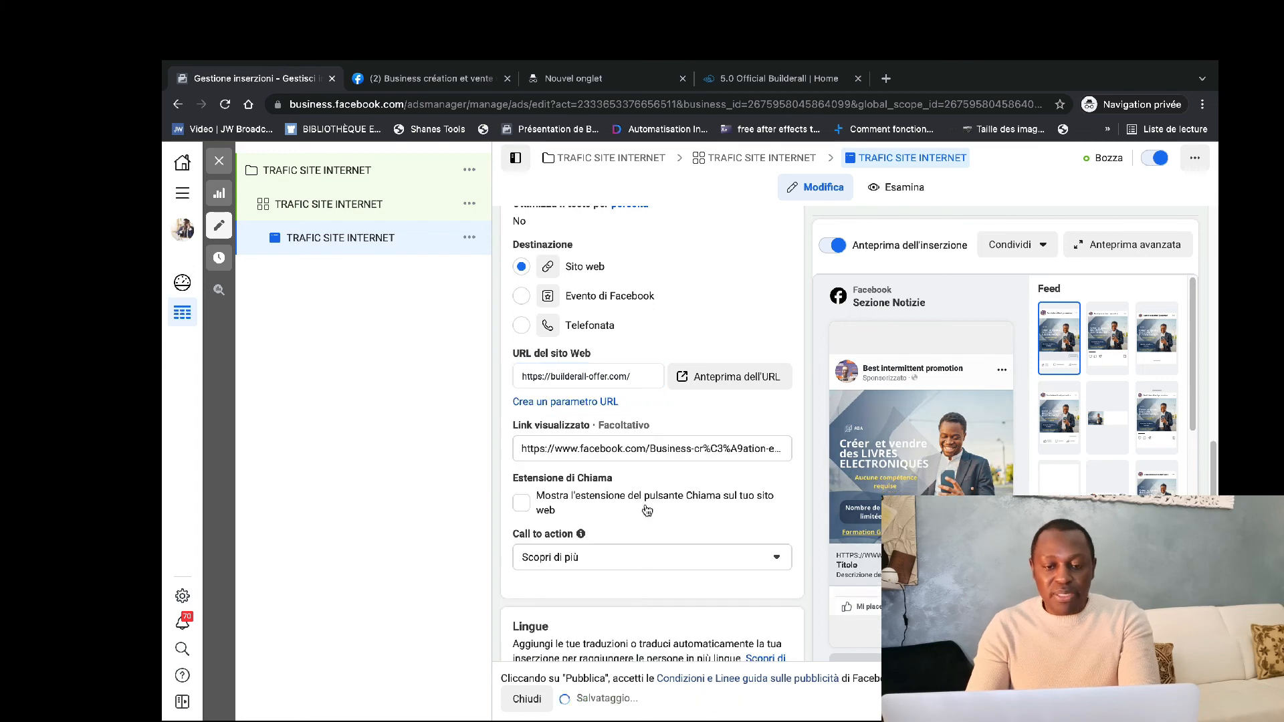
click(631, 454)
triple_click(630, 454)
key(ctrl+v)
click(740, 302)
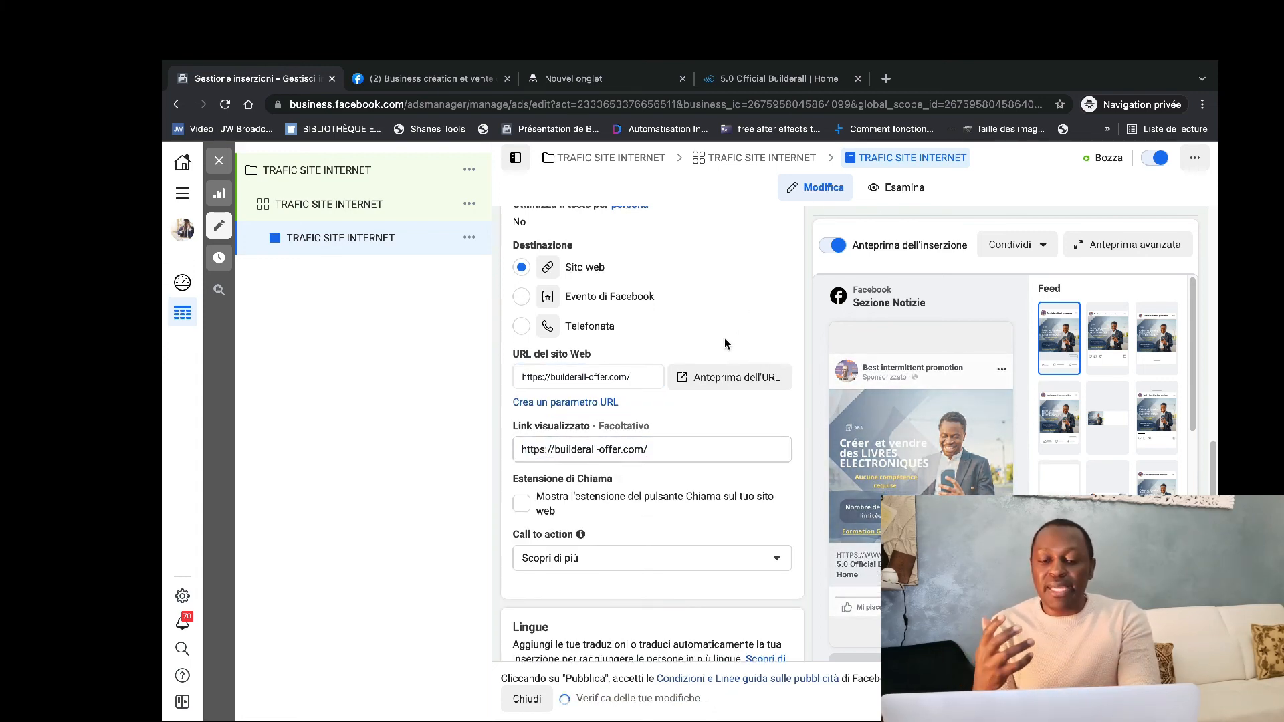
Enter "Es-tu à la recherche d'une opportunite en ligne ?" as the ad's primary text.
scroll(724, 338, up, 5)
scroll(724, 339, up, 2)
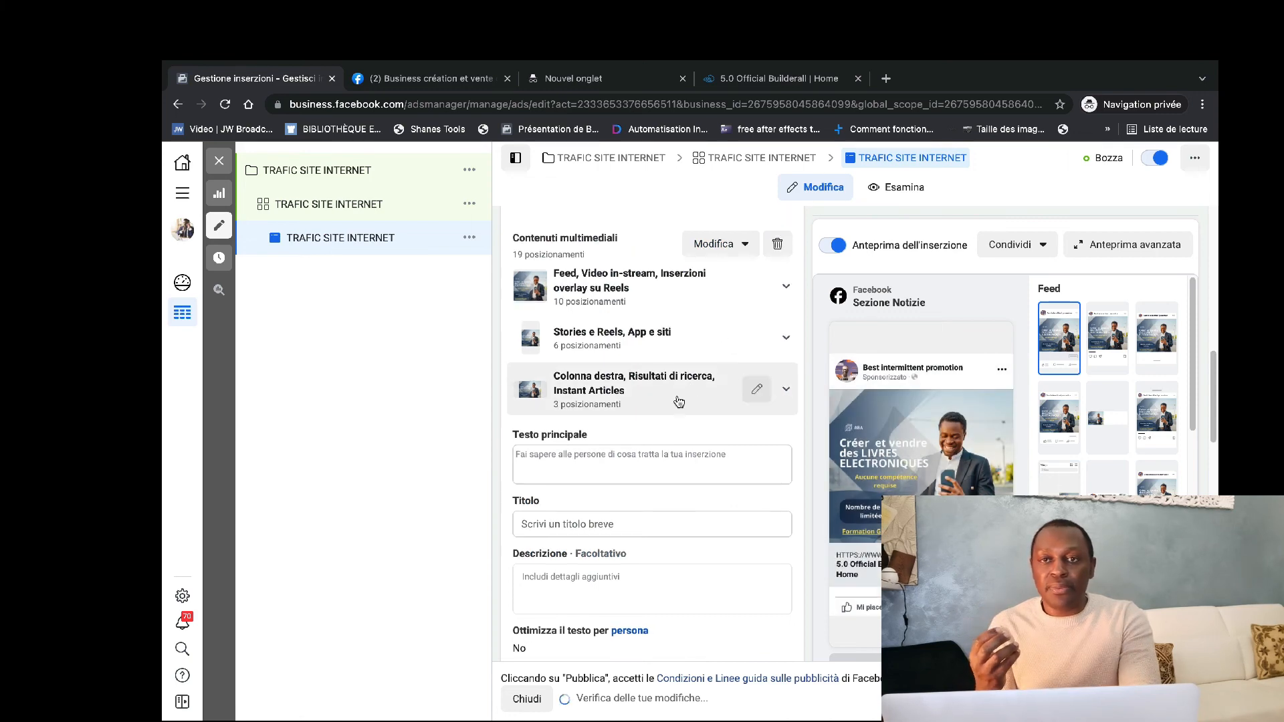
click(622, 455)
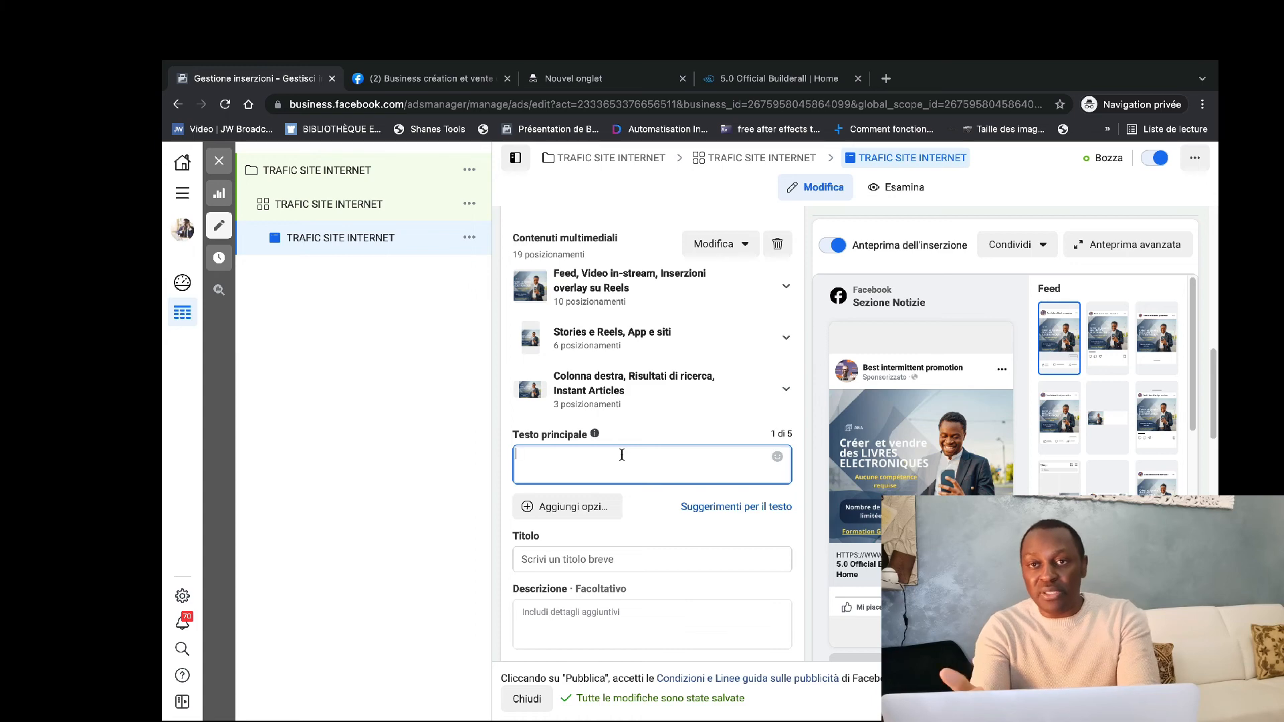
text(Es-tu)
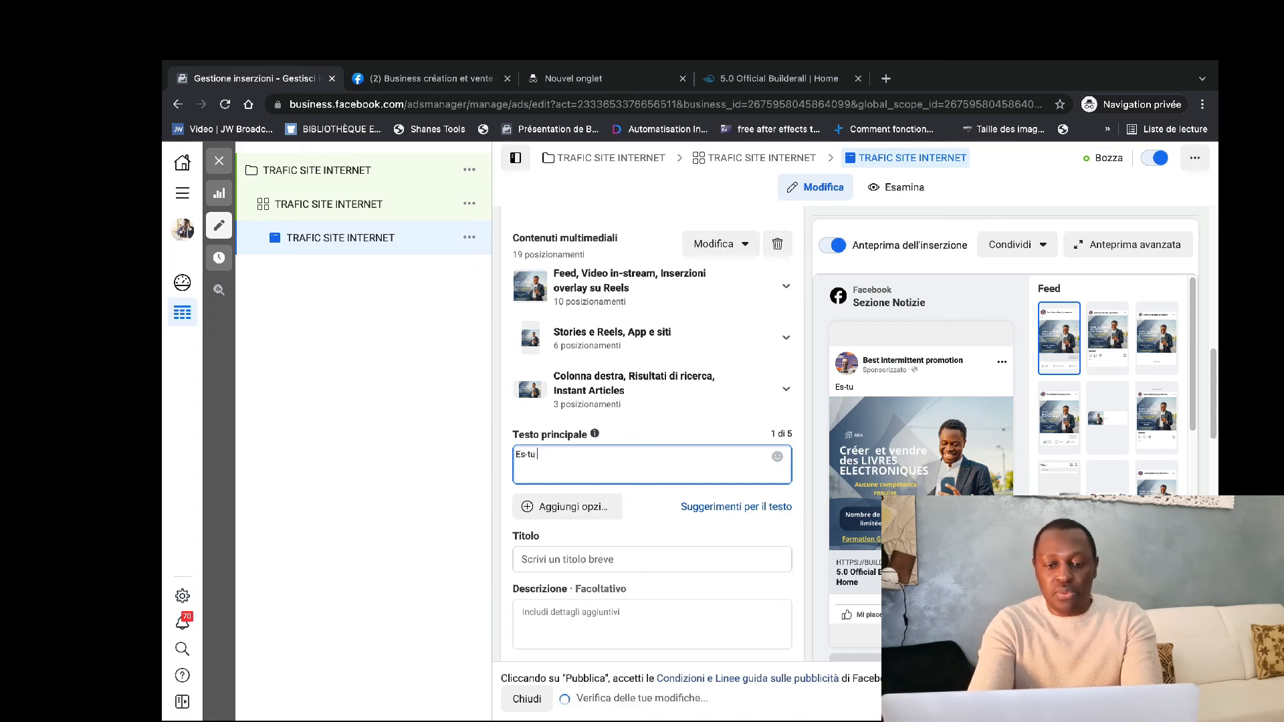
text( à la rec)
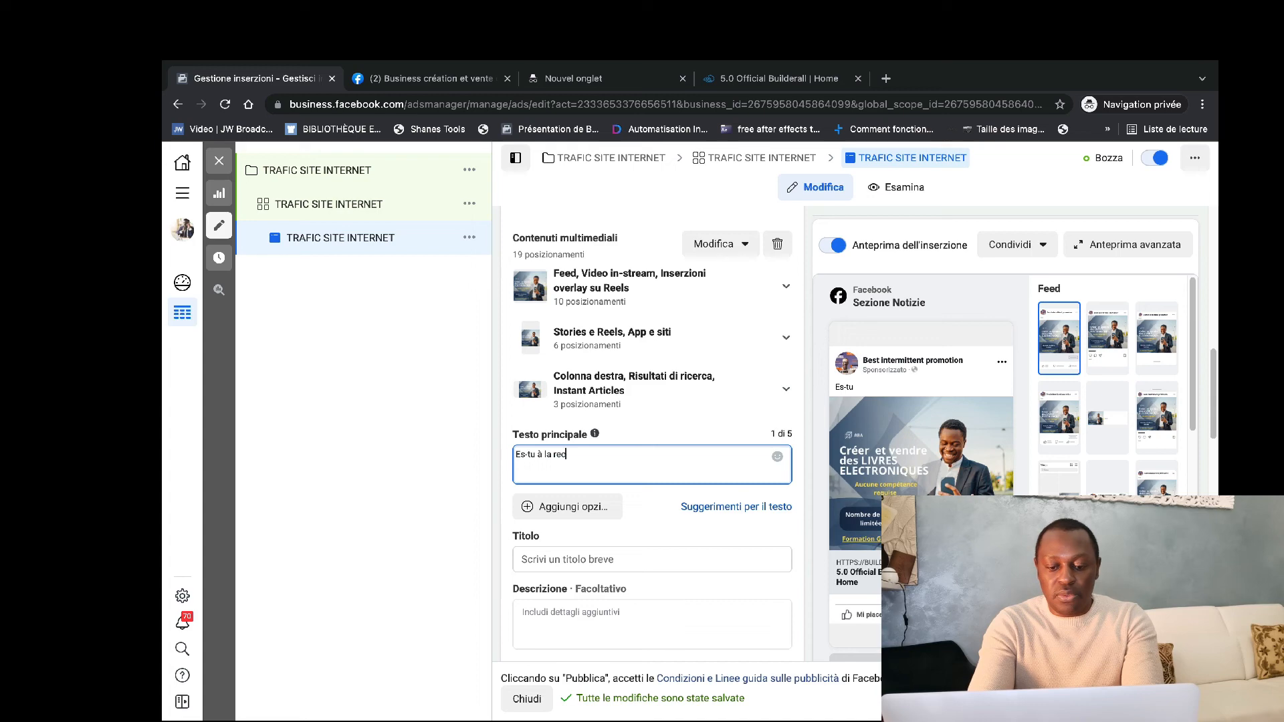
text(herche s'une)
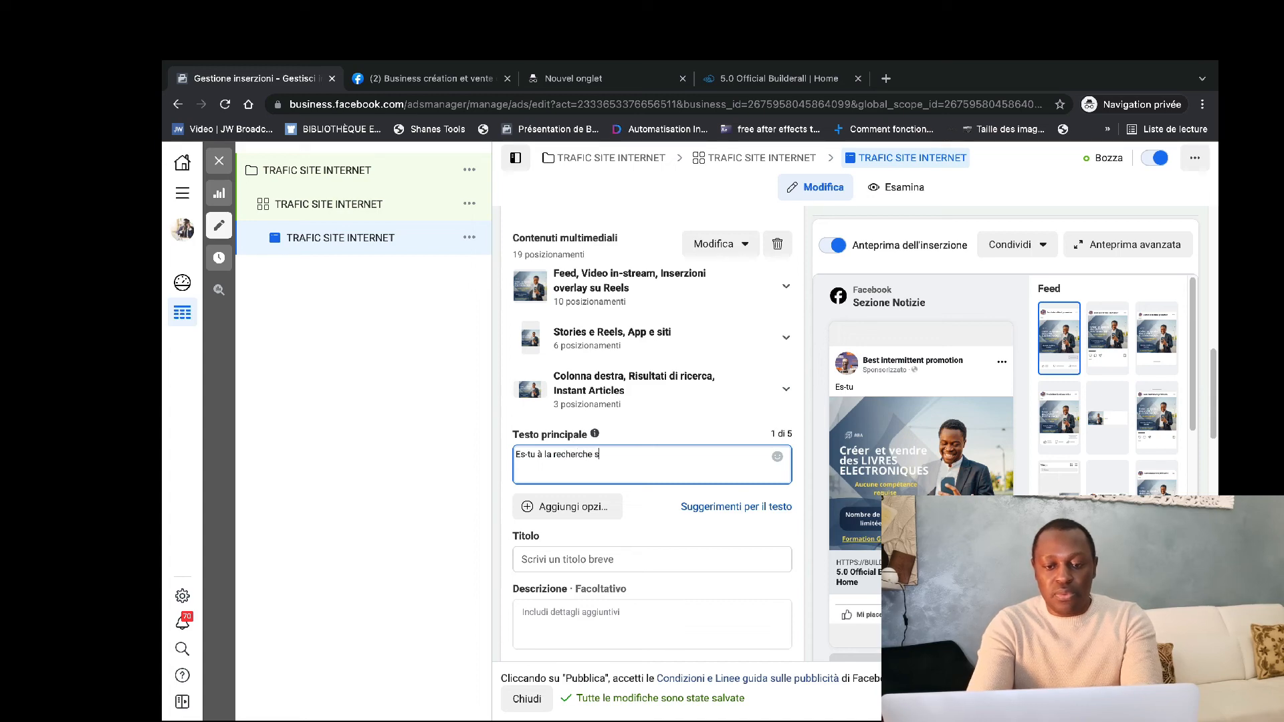
key(BackSpace)
key(BackSpace)
key(BackSpace)
key(BackSpace)
key(BackSpace)
key(BackSpace)
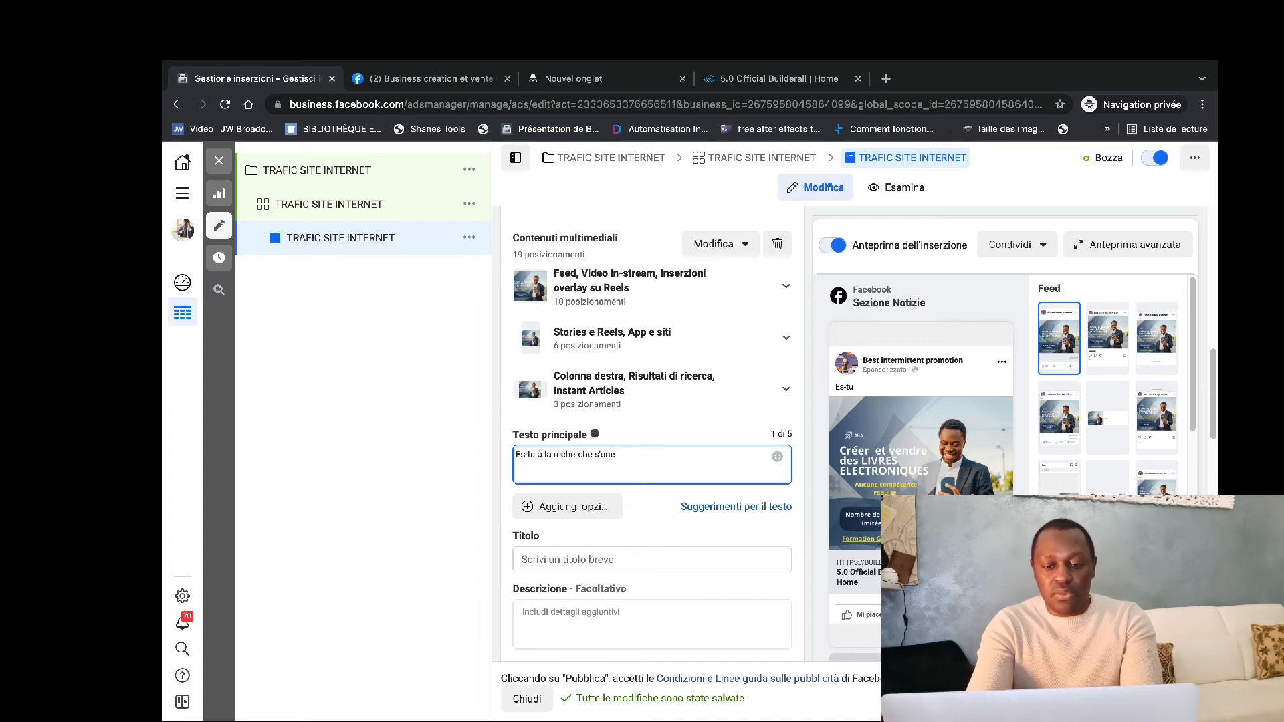
text(d)
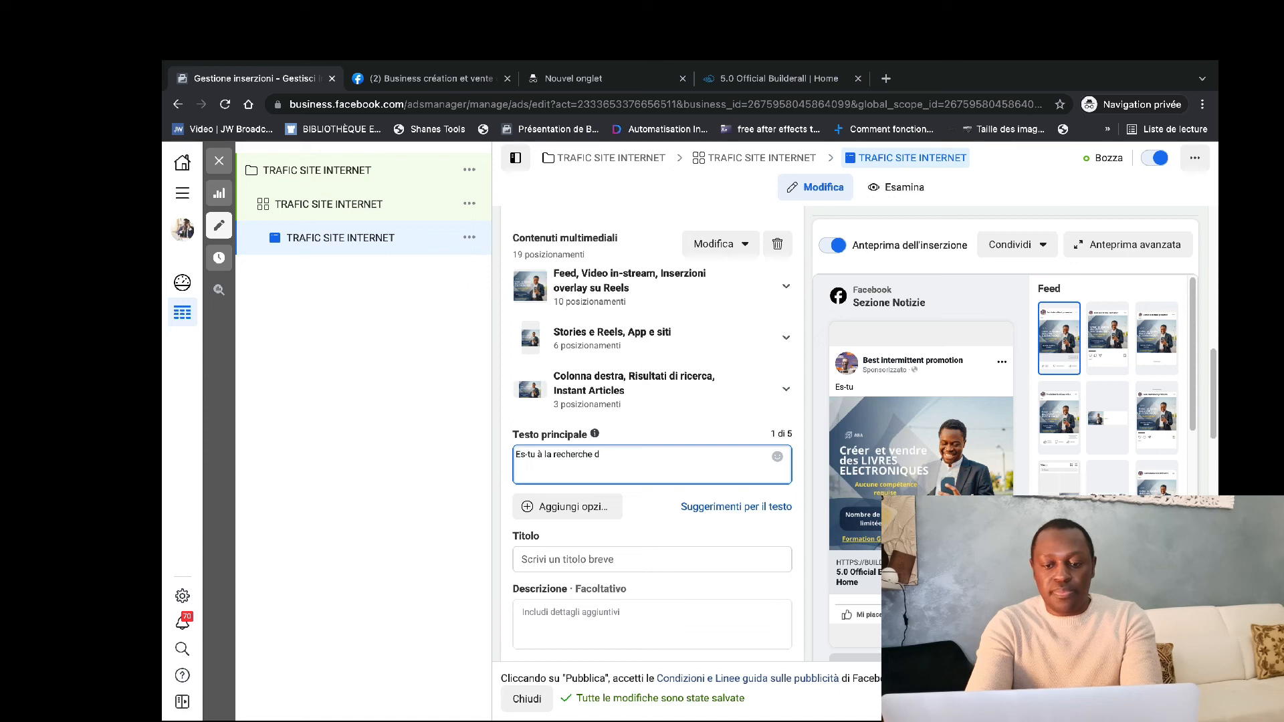
text('une opportun)
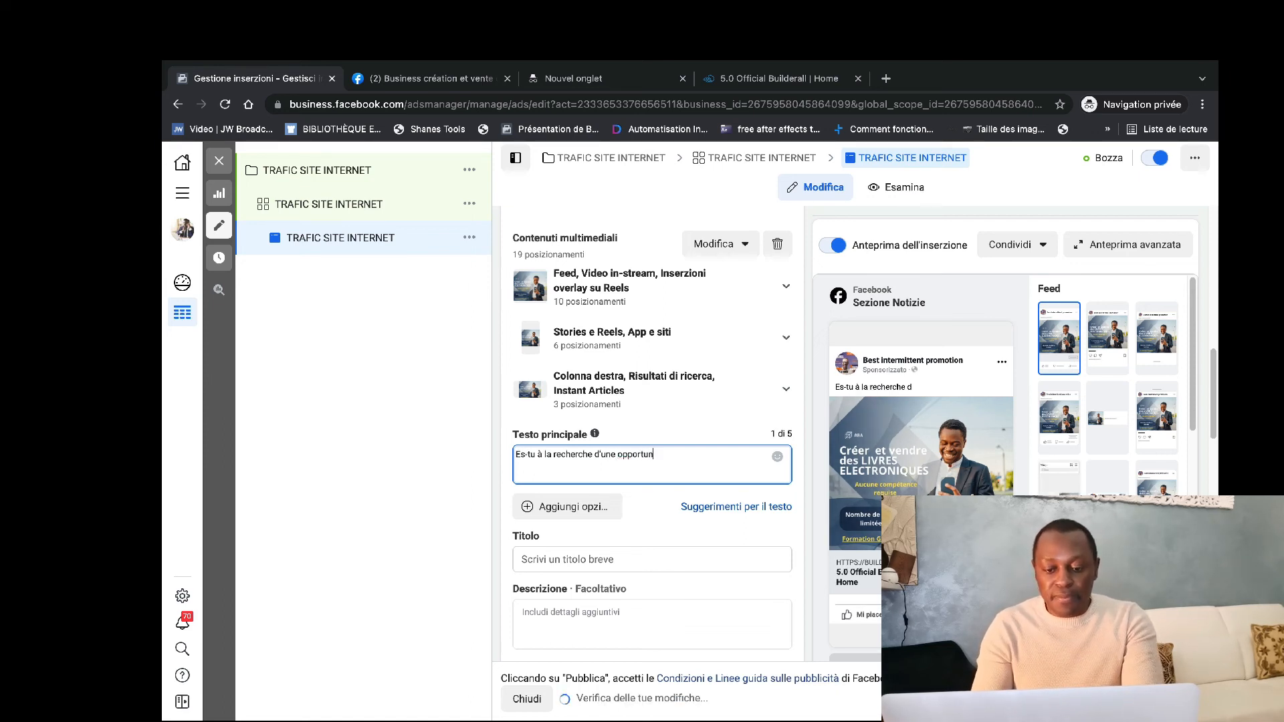
text(ite en ligne)
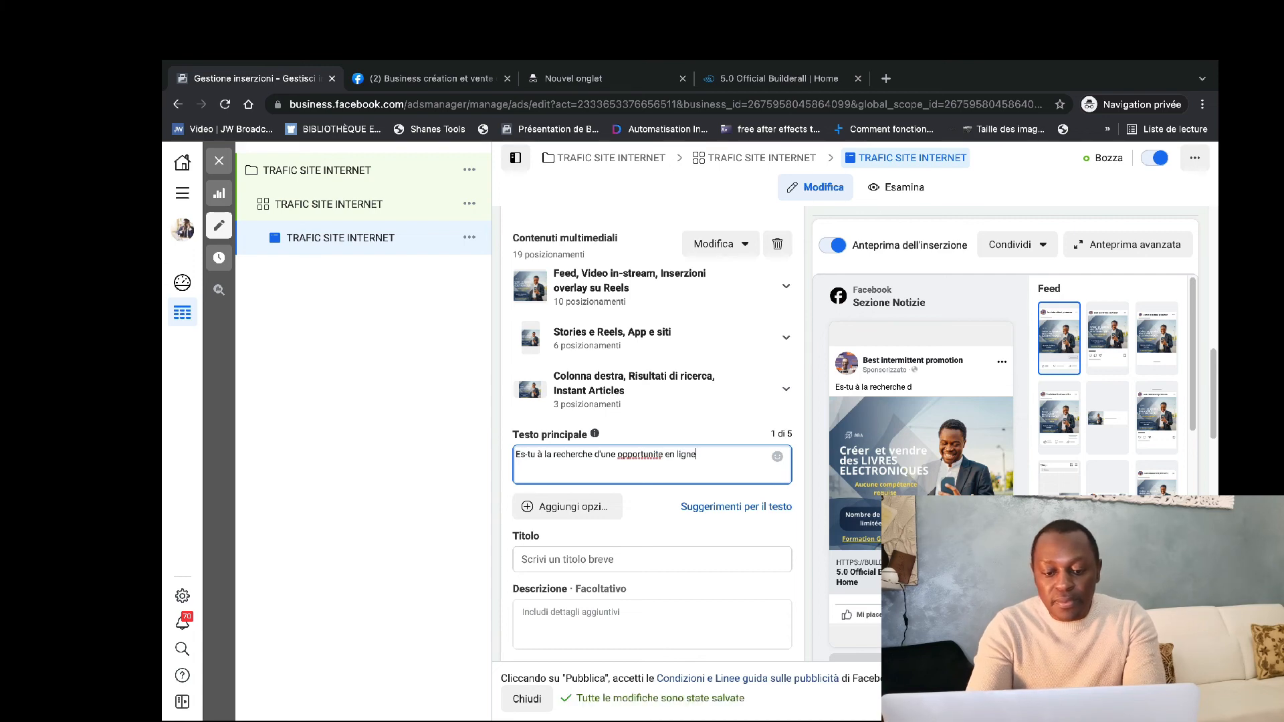
text( ?)
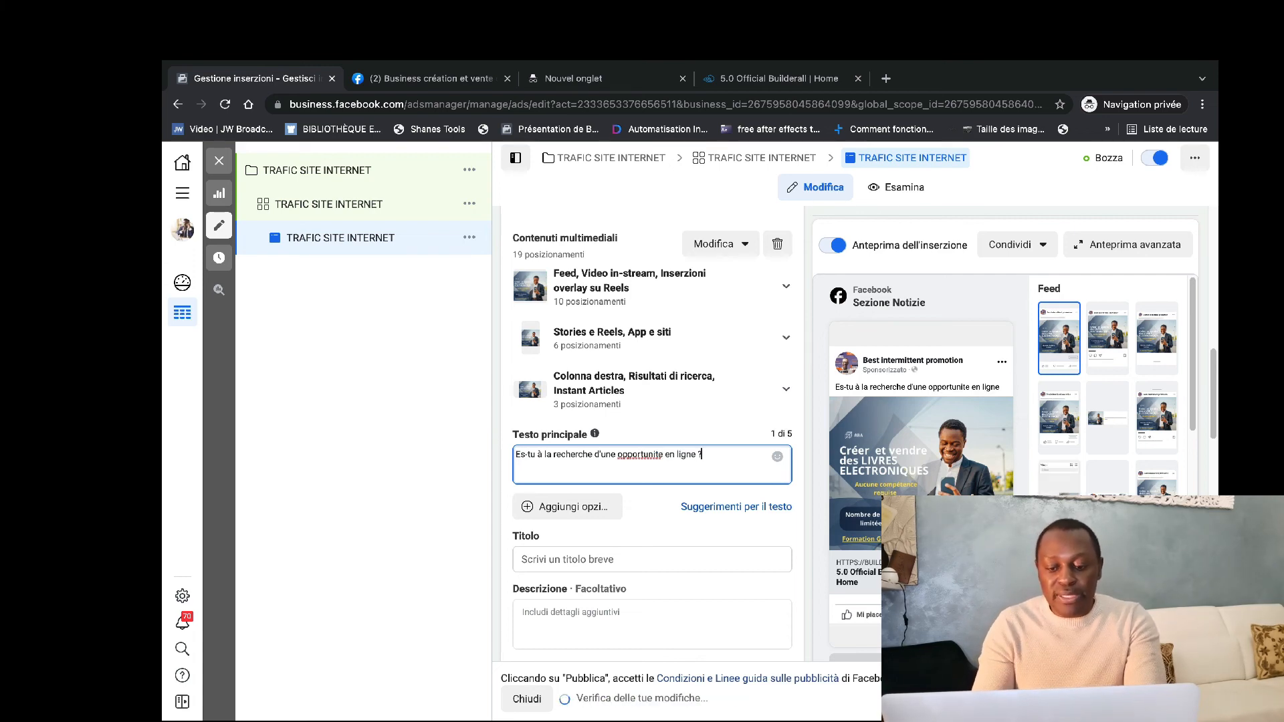
Correct the spelling of "opportunite" to "opportunité" in the ad's primary text.
click(661, 456)
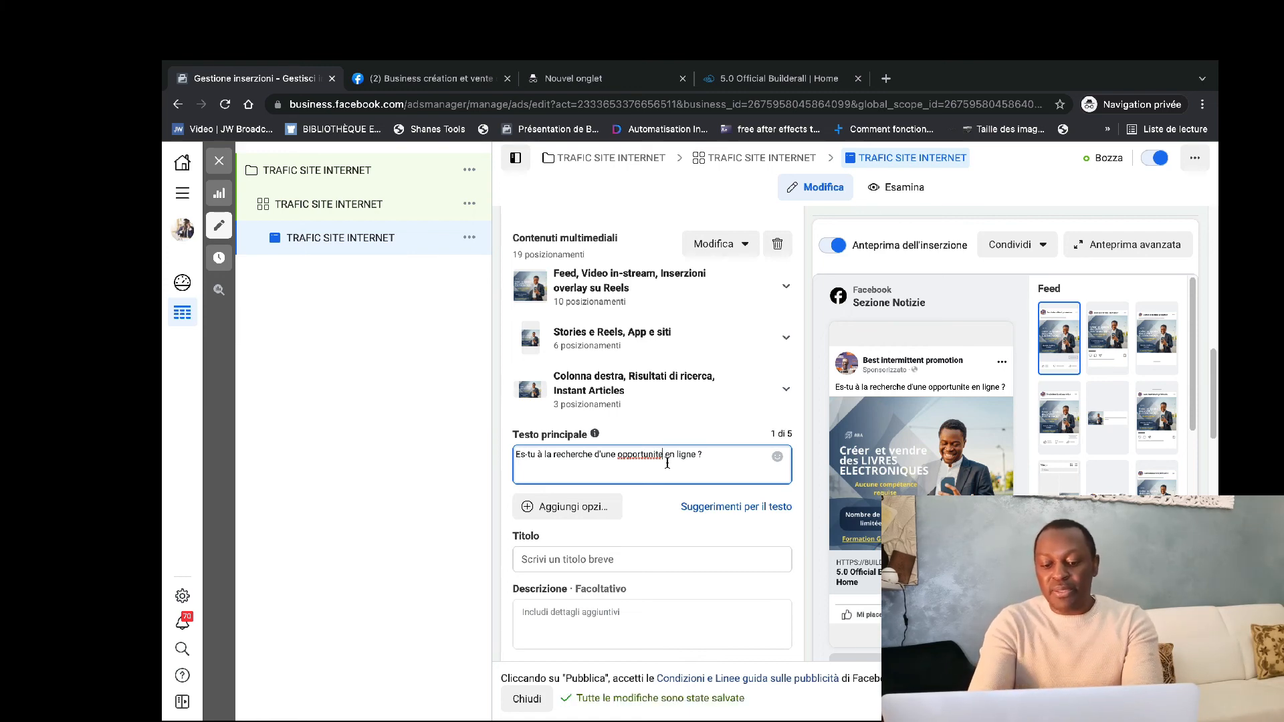
key(BackSpace)
text(é)
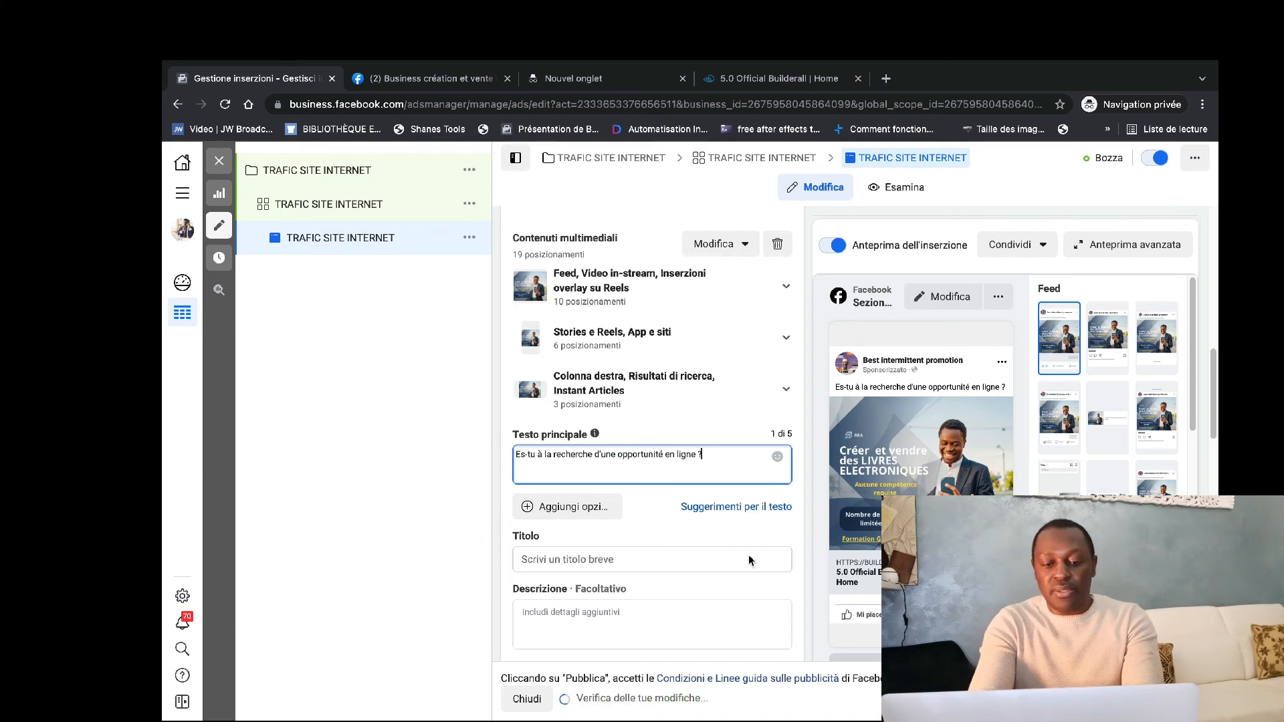
Give the ad the headline "formation gratuite".
click(625, 557)
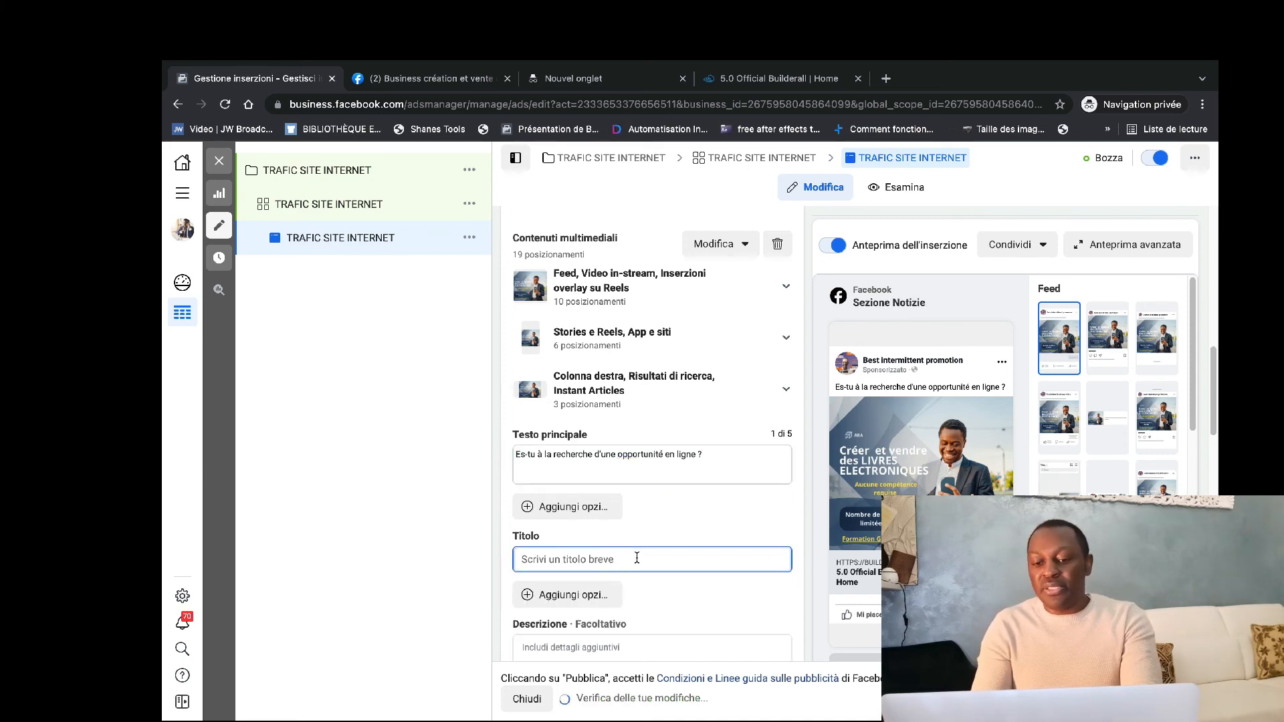
text(format)
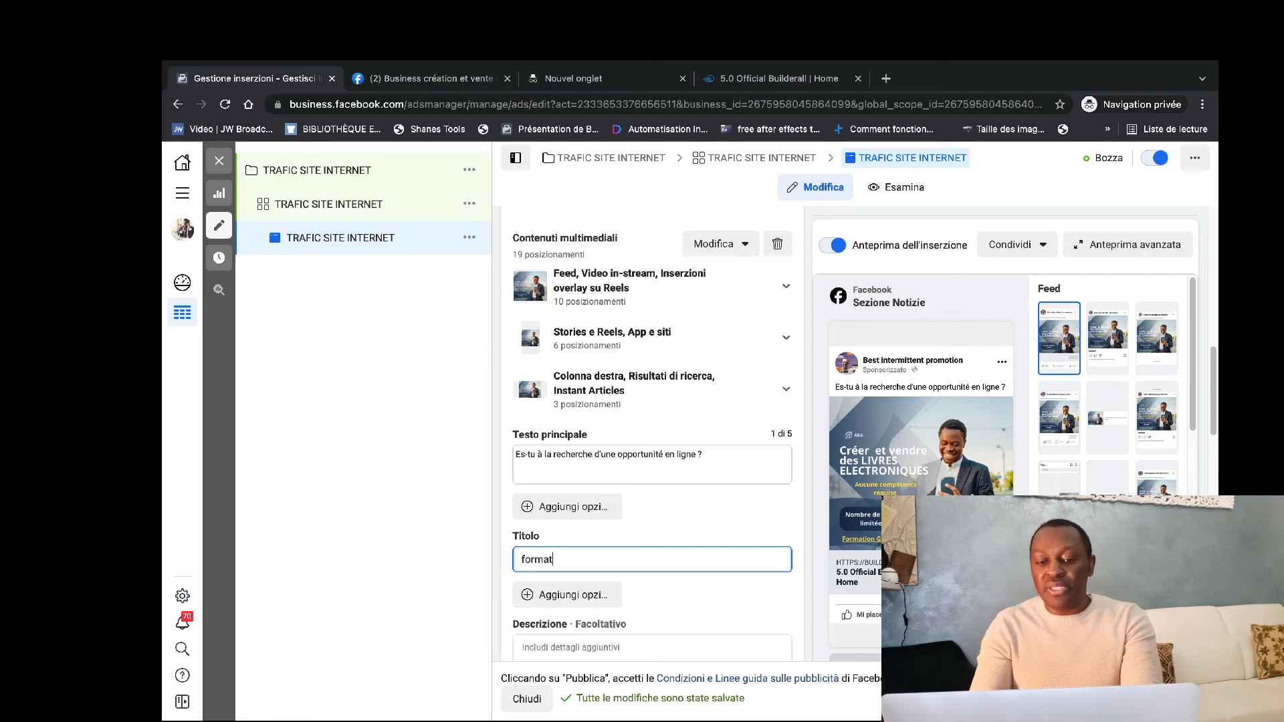
text(ion gratuite)
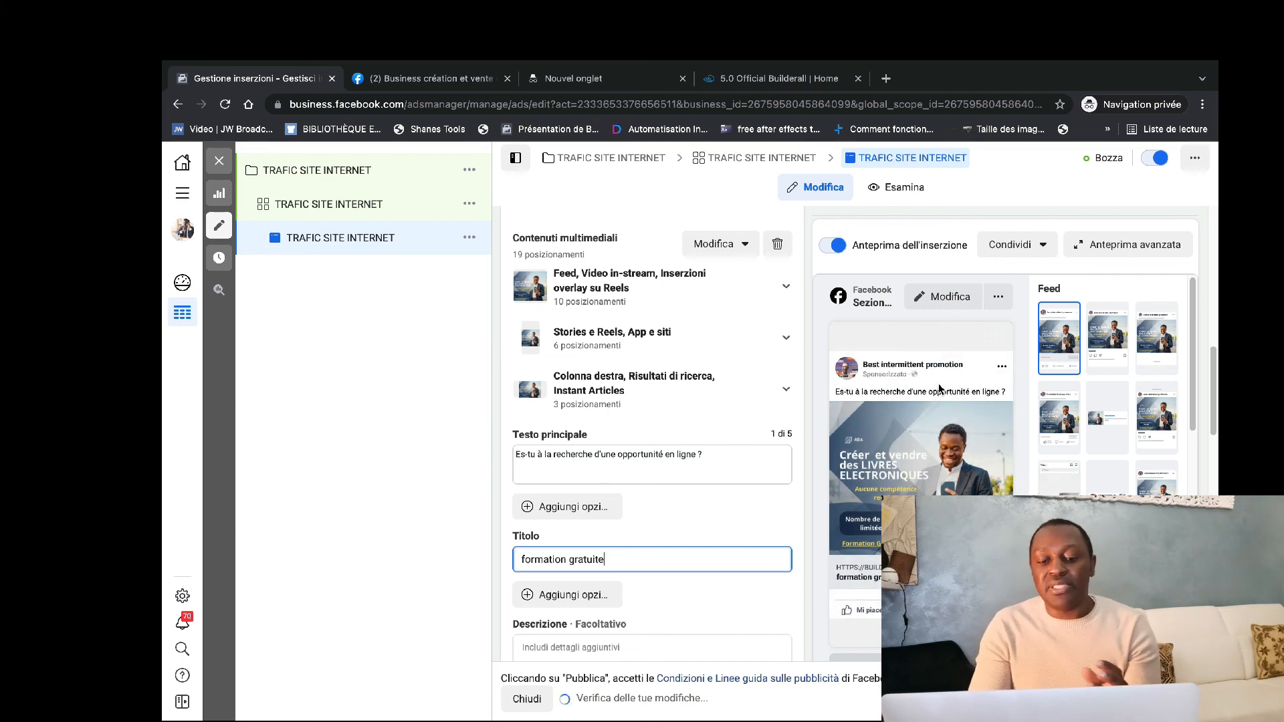
scroll(545, 642, down, 1)
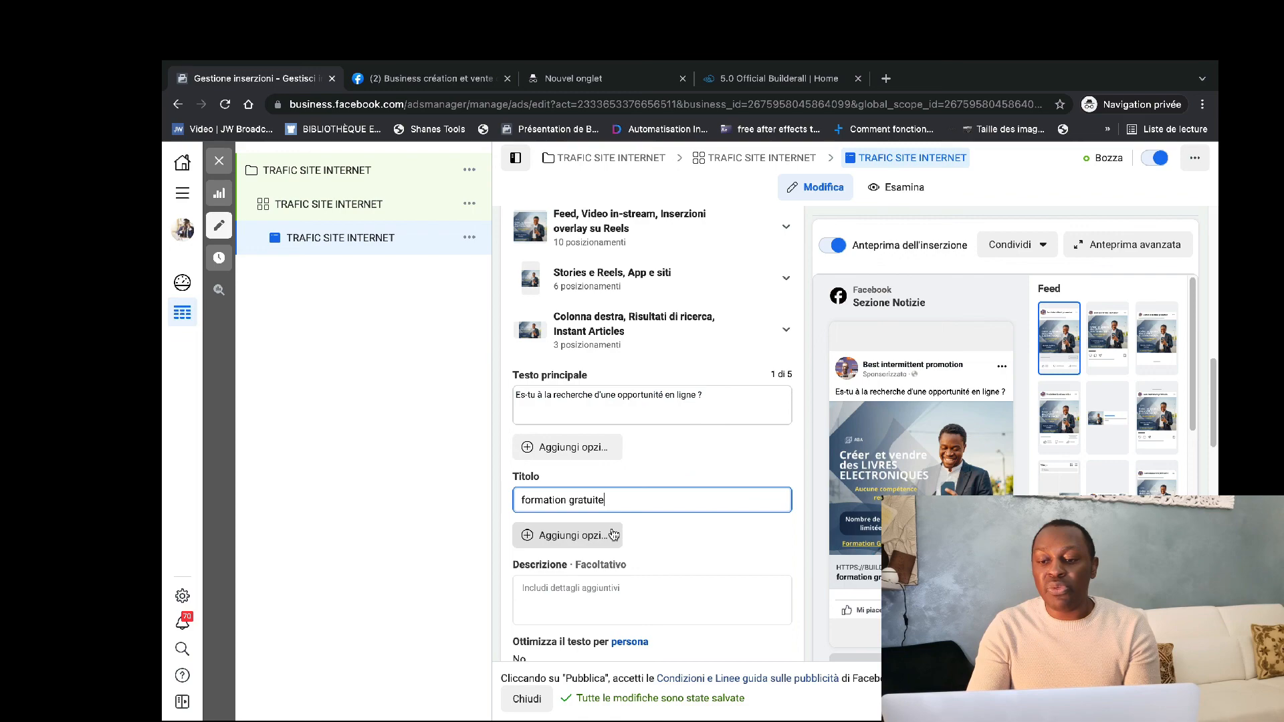
scroll(612, 533, down, 10)
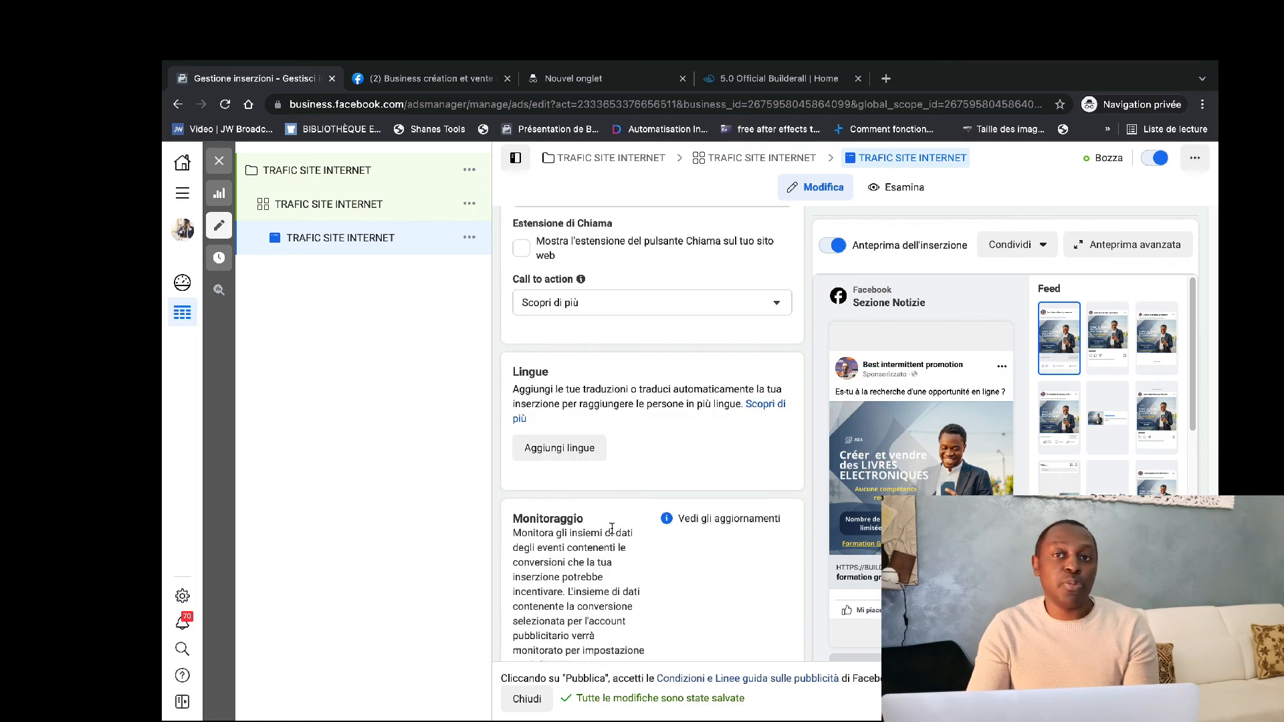
scroll(611, 529, down, 2)
scroll(611, 528, down, 2)
scroll(611, 528, up, 15)
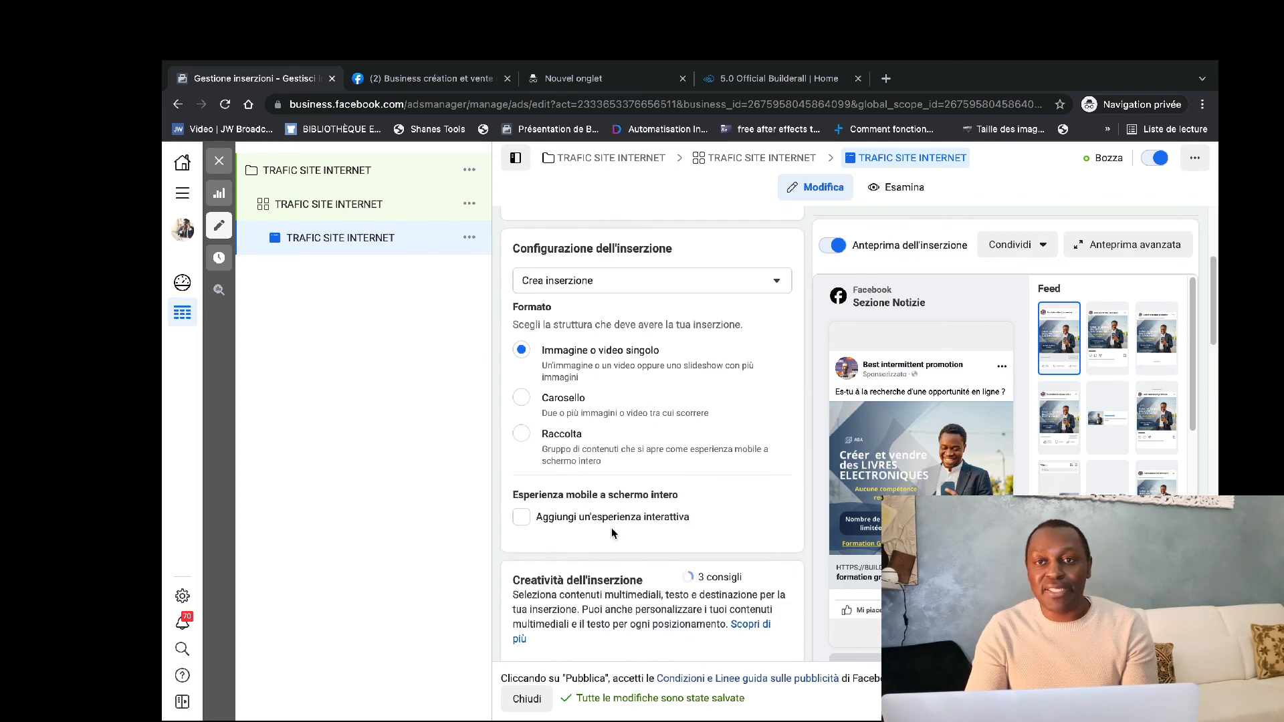